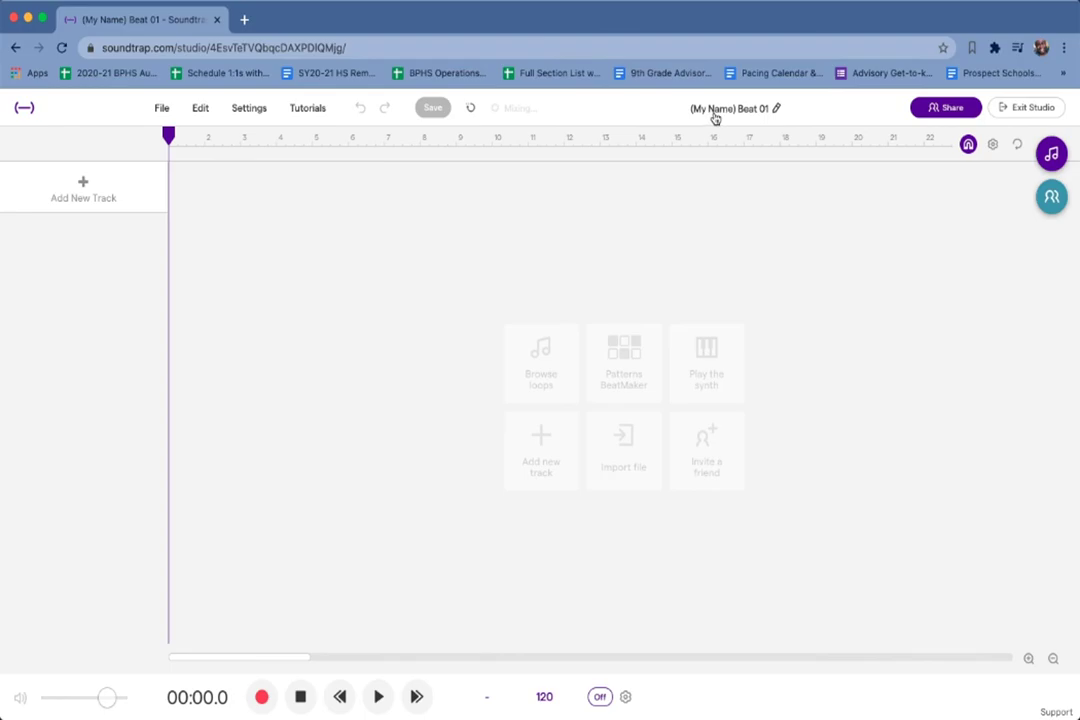
Replace '(My Name)' in the project title with your full name, keeping 'Beat 01', and save.
click(721, 112)
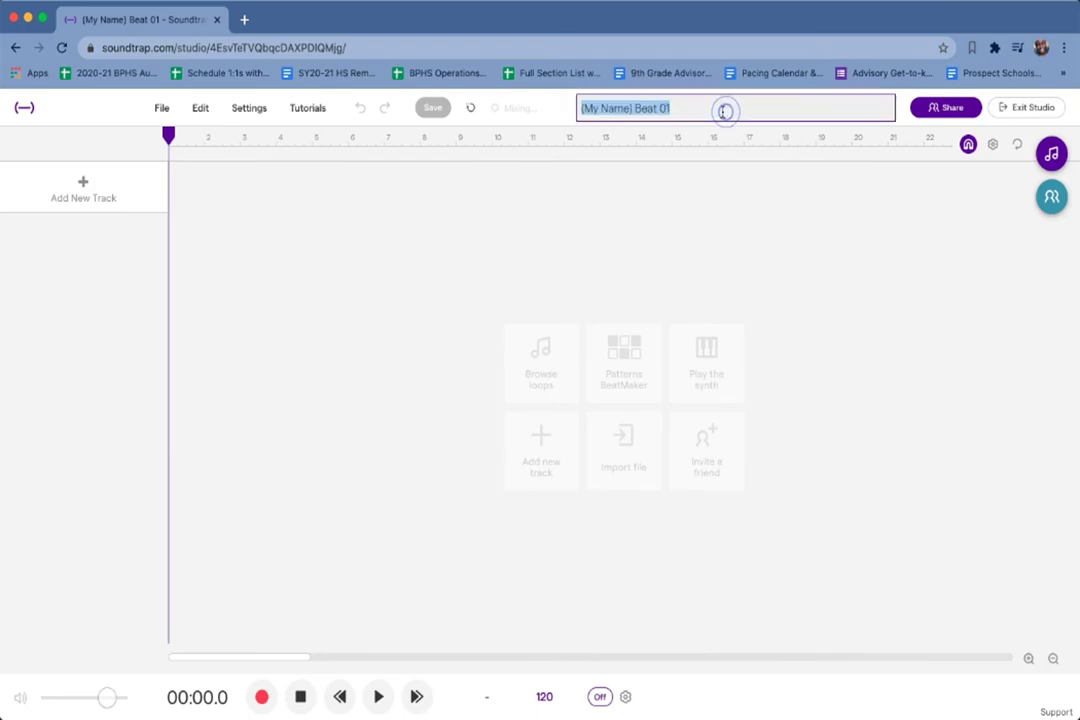
drag(628, 111, 585, 114)
text((AYESU ))
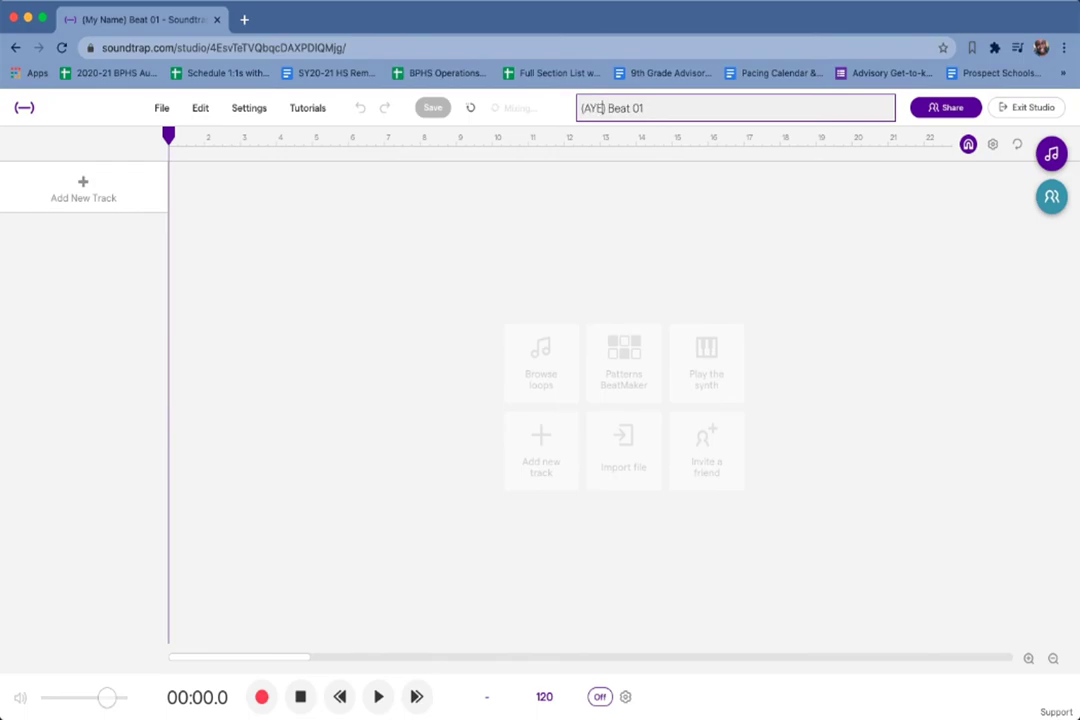
text(LARTEY)
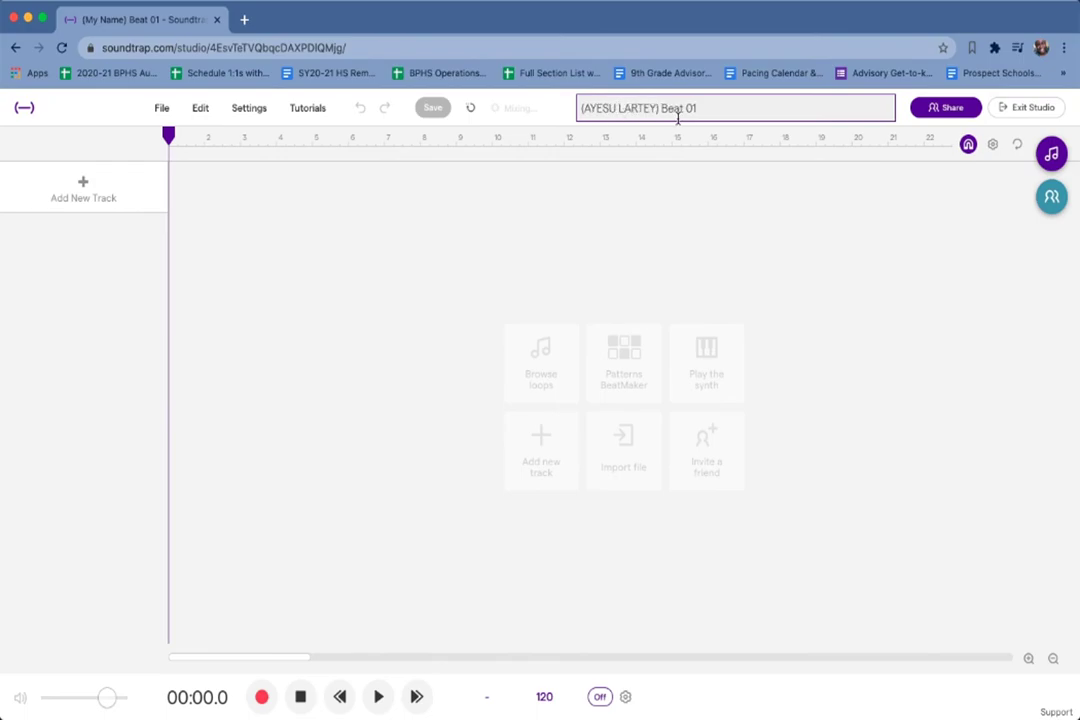
click(561, 115)
click(432, 108)
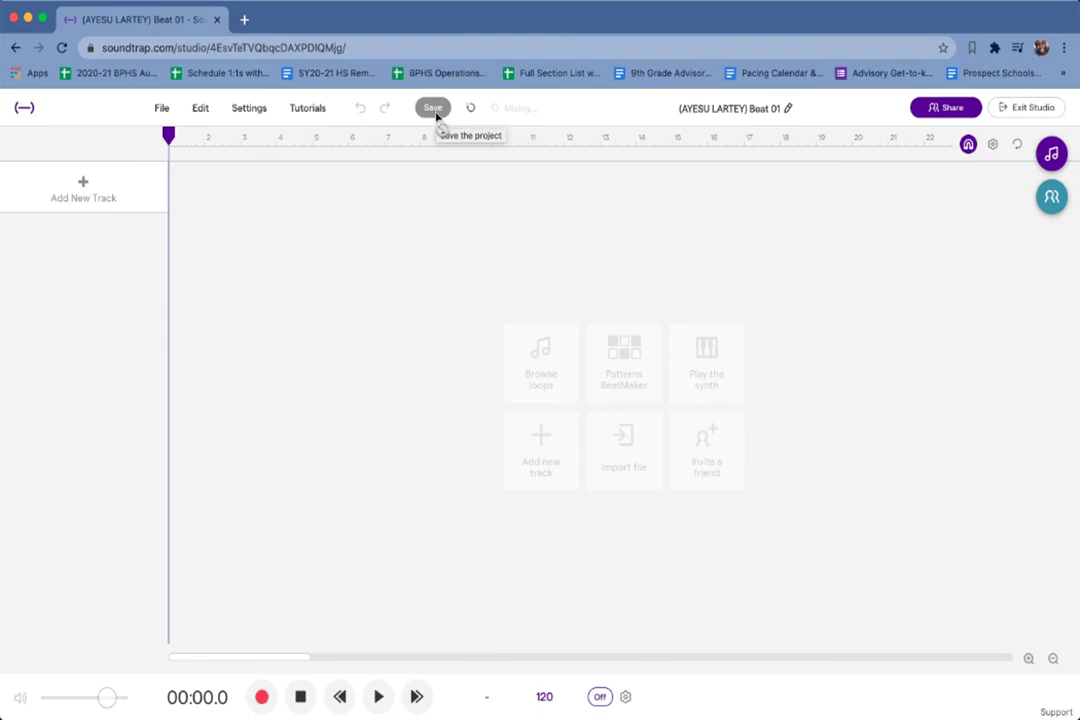
Save the renamed Beat 01 project.
click(435, 110)
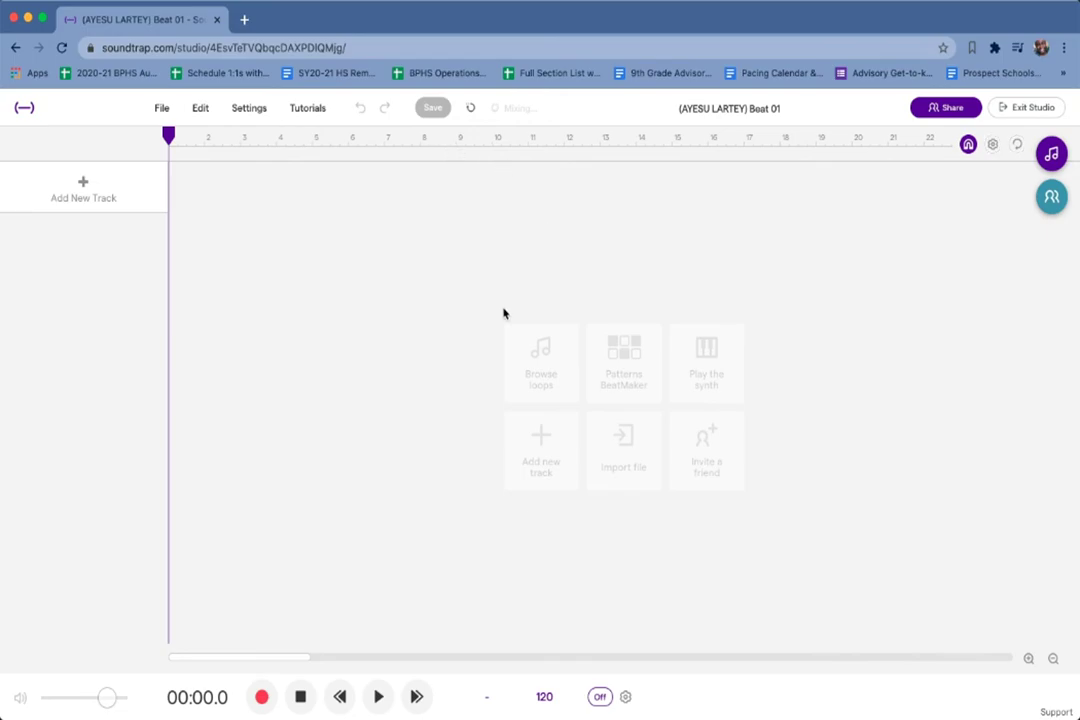
Open the loop library, clear the Featured search, and filter by the Beats and Drums categories.
click(1053, 157)
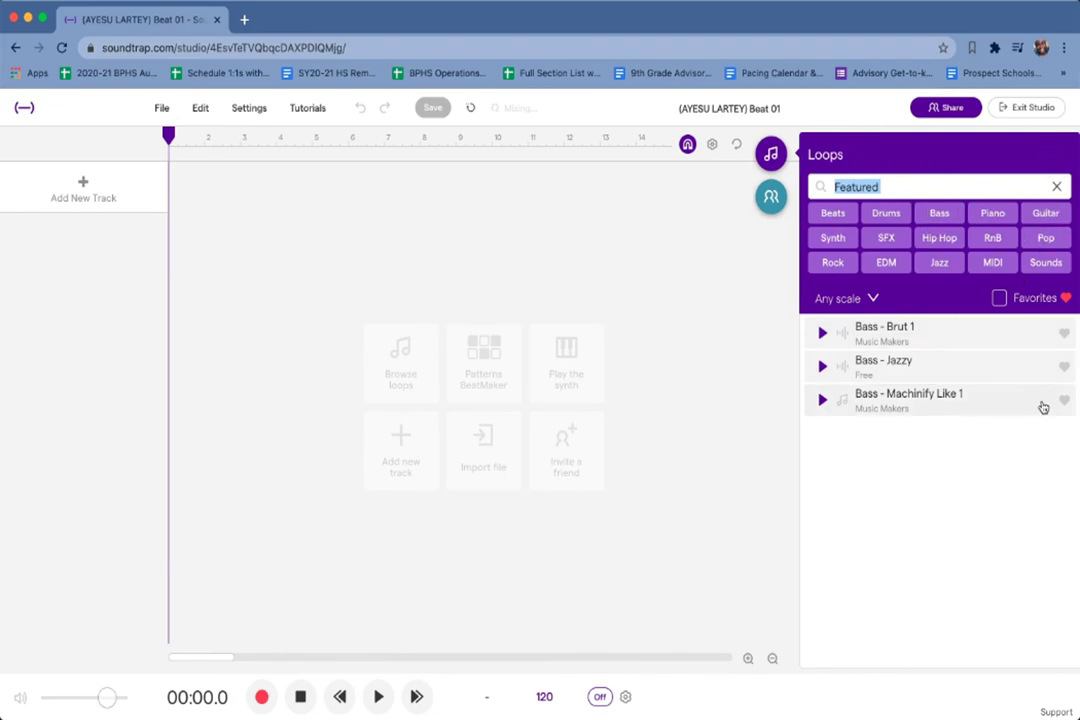
click(1057, 189)
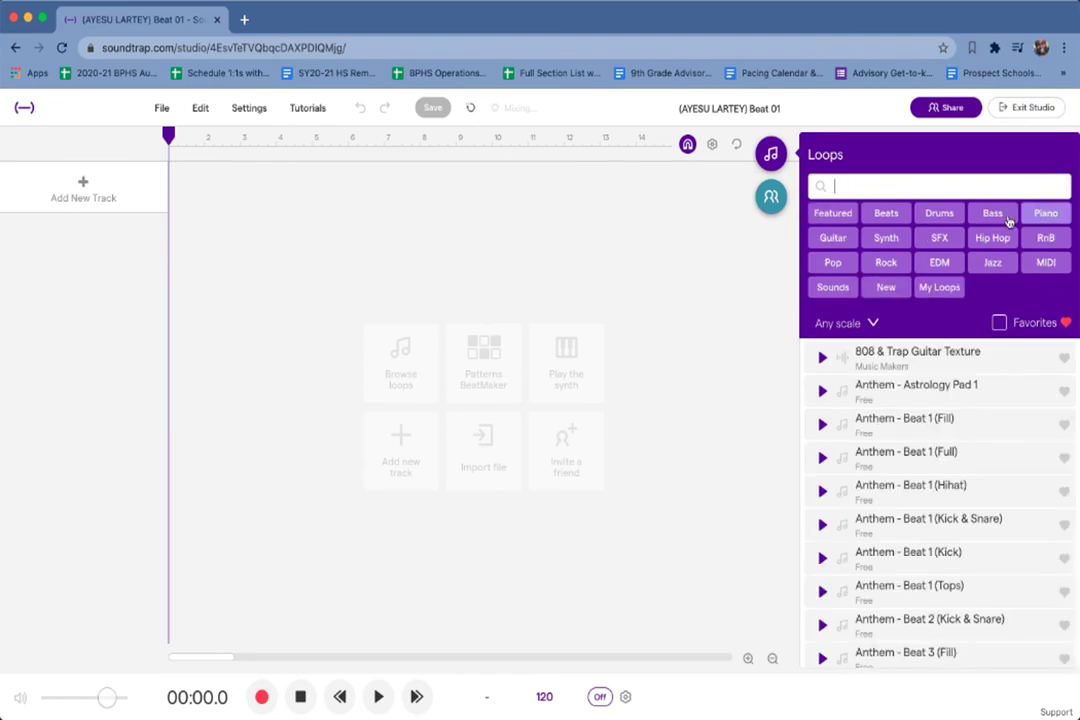
click(886, 214)
click(892, 219)
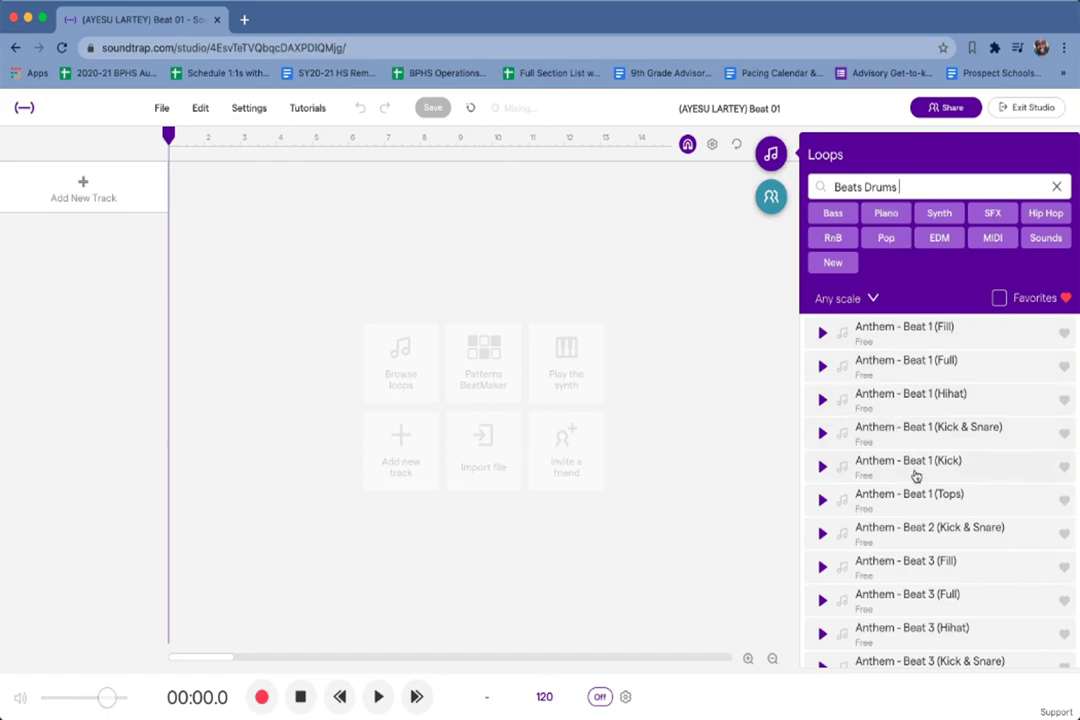
Preview the Anthem - Beat 1 (Kick), Beanie - Beat 1 (Cabasa) and Beat - Trappy Hat 2 loops.
scroll(885, 483, down, 3)
scroll(873, 483, up, 2)
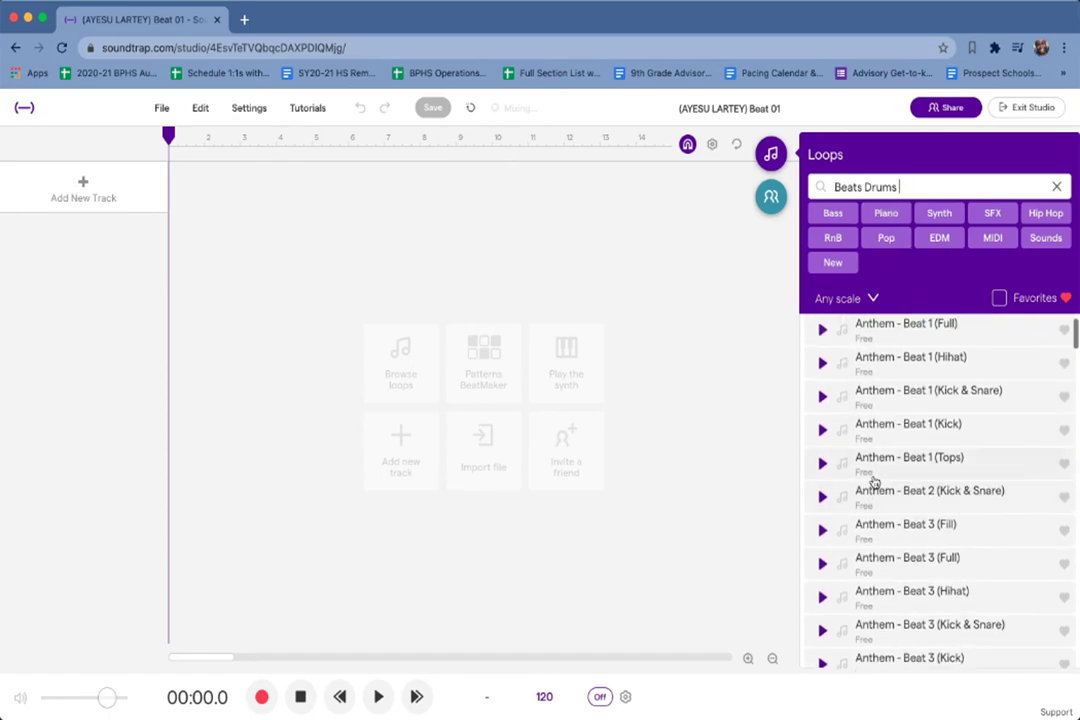
scroll(873, 483, down, 6)
scroll(873, 483, up, 1)
scroll(873, 483, up, 5)
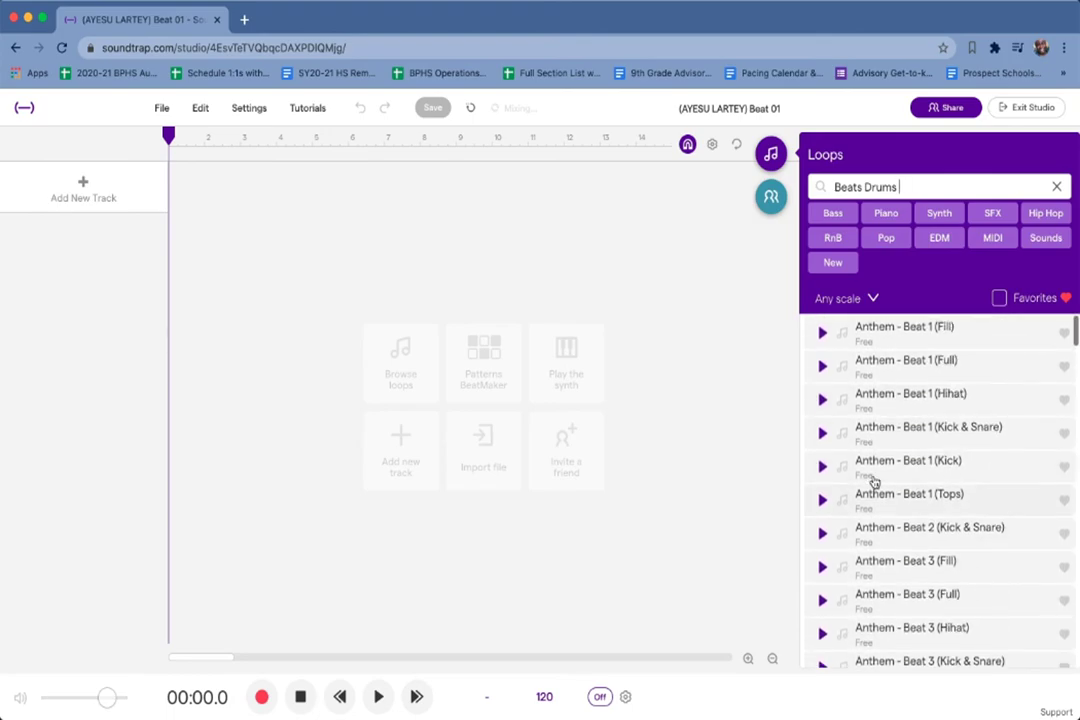
click(821, 467)
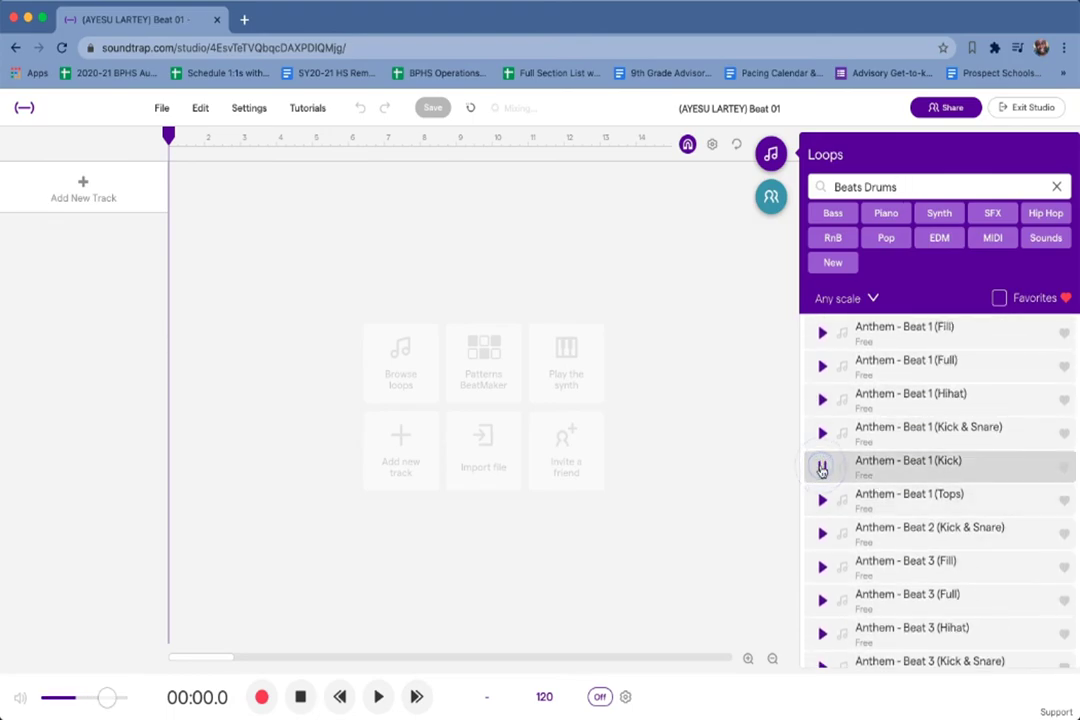
scroll(825, 520, down, 3)
scroll(825, 525, down, 4)
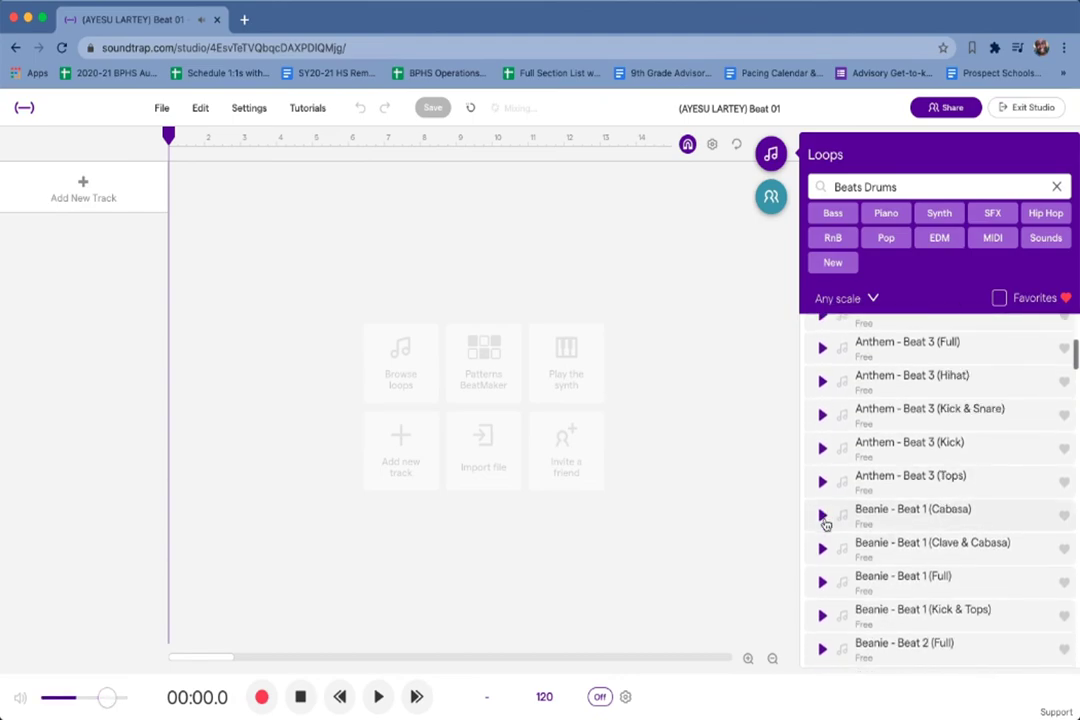
click(823, 520)
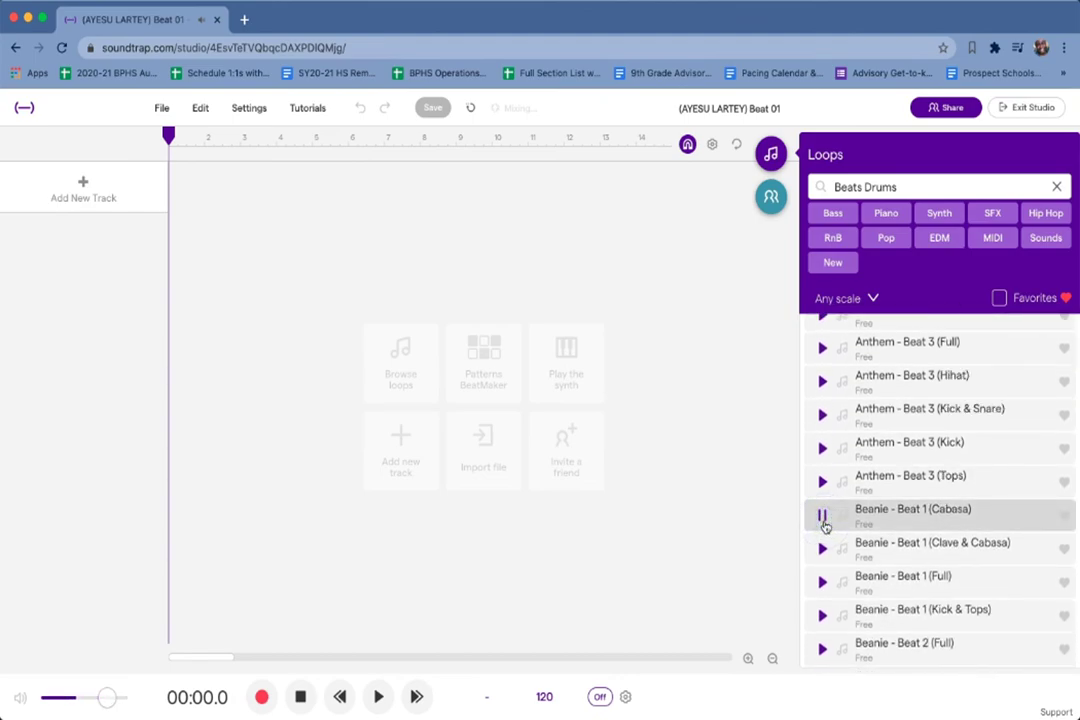
click(824, 521)
scroll(825, 525, down, 1)
scroll(825, 525, down, 9)
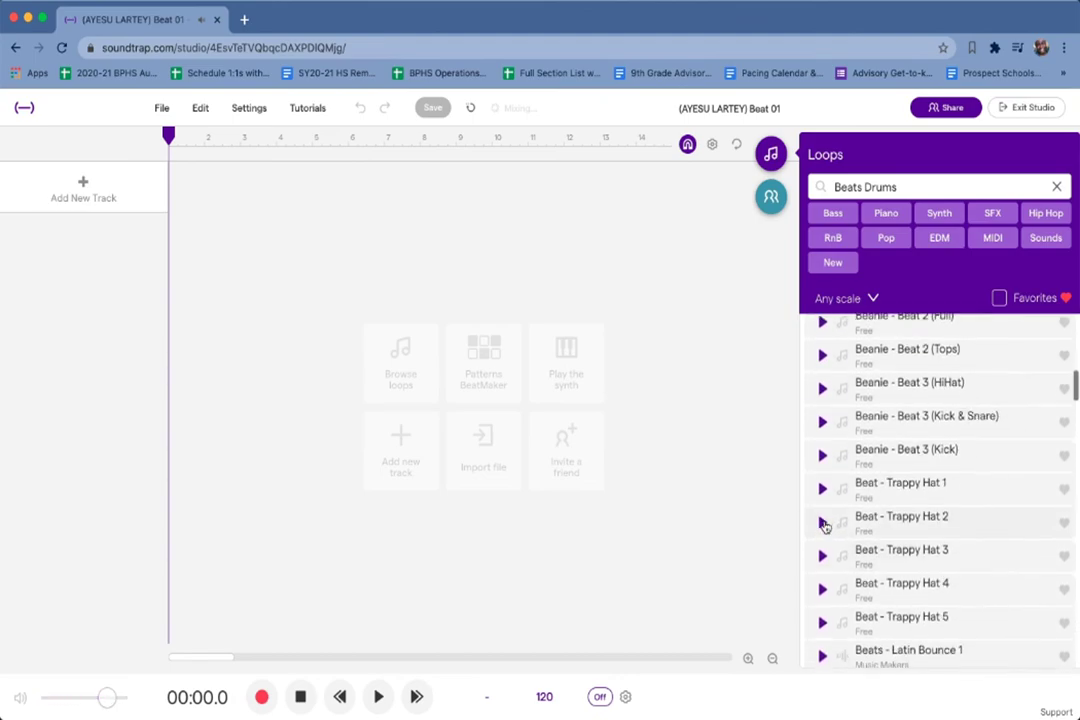
click(823, 521)
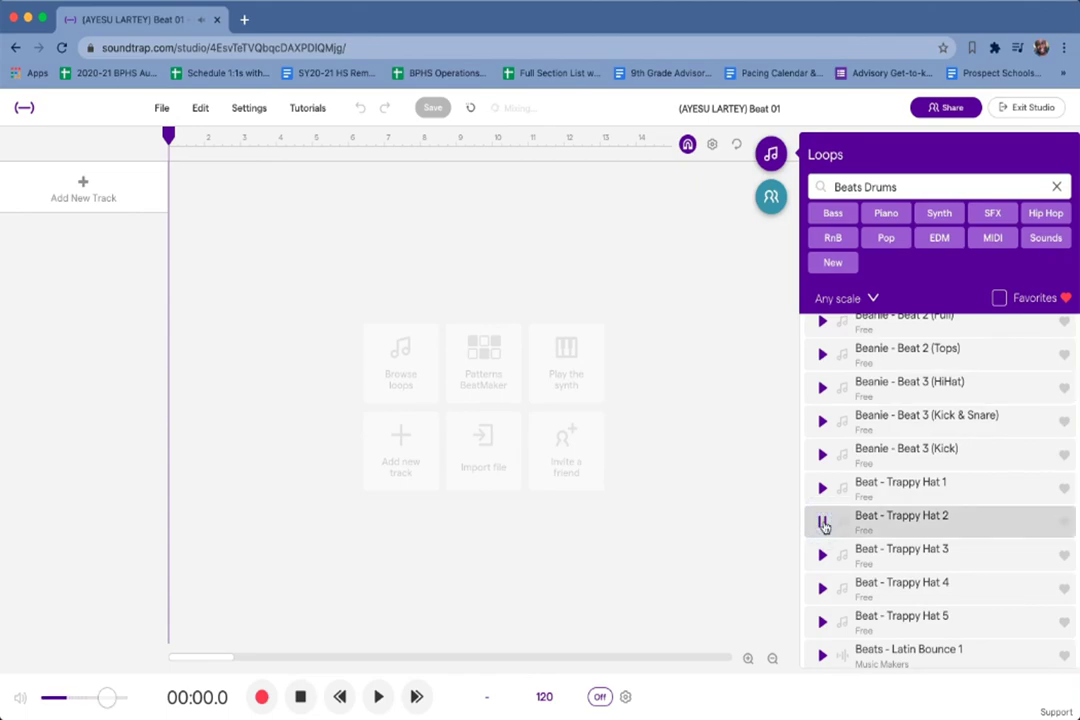
Preview the Swish, Milky and Brampton beat loops, then show only favorite loops.
scroll(825, 525, down, 20)
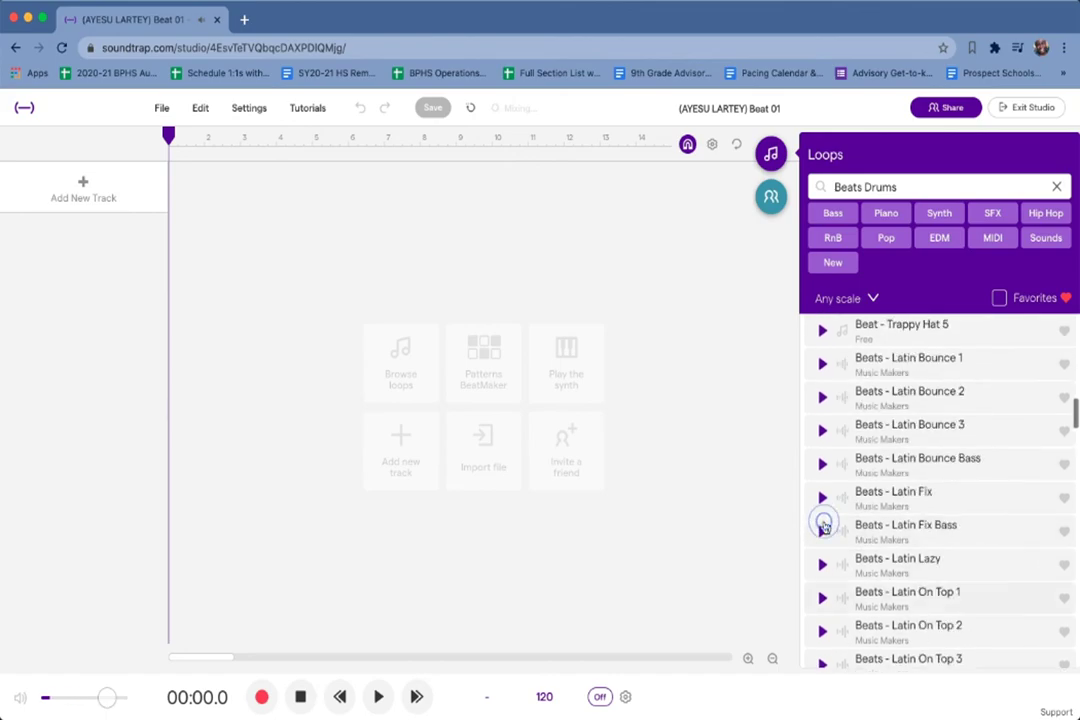
scroll(823, 518, down, 3)
scroll(822, 508, up, 15)
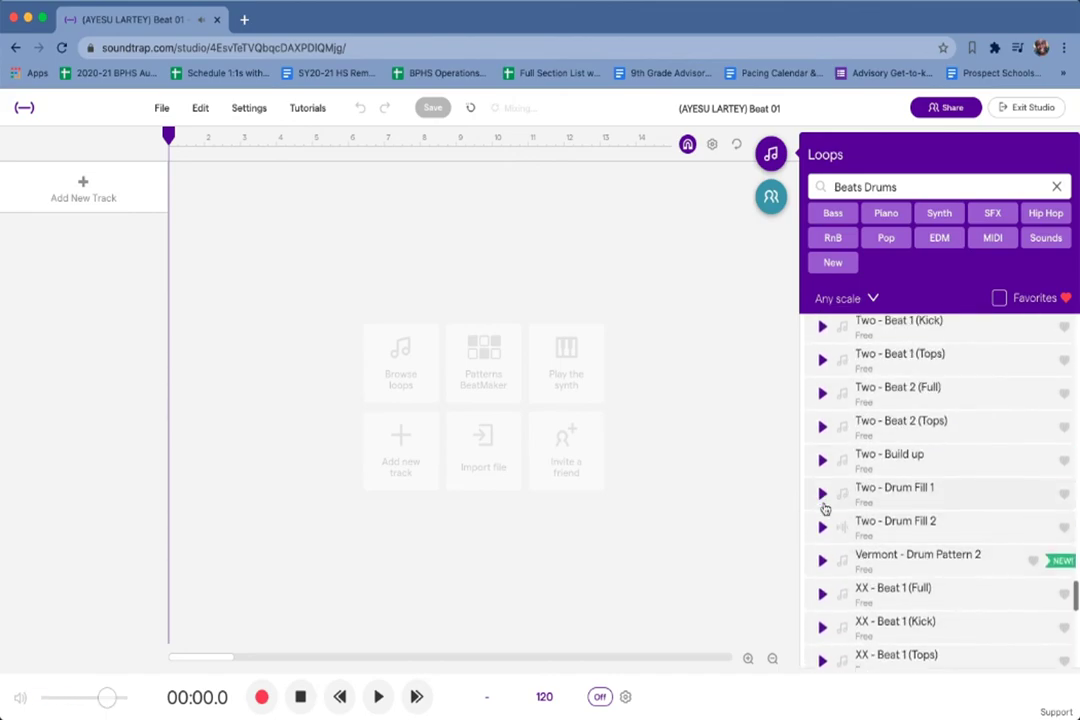
click(822, 484)
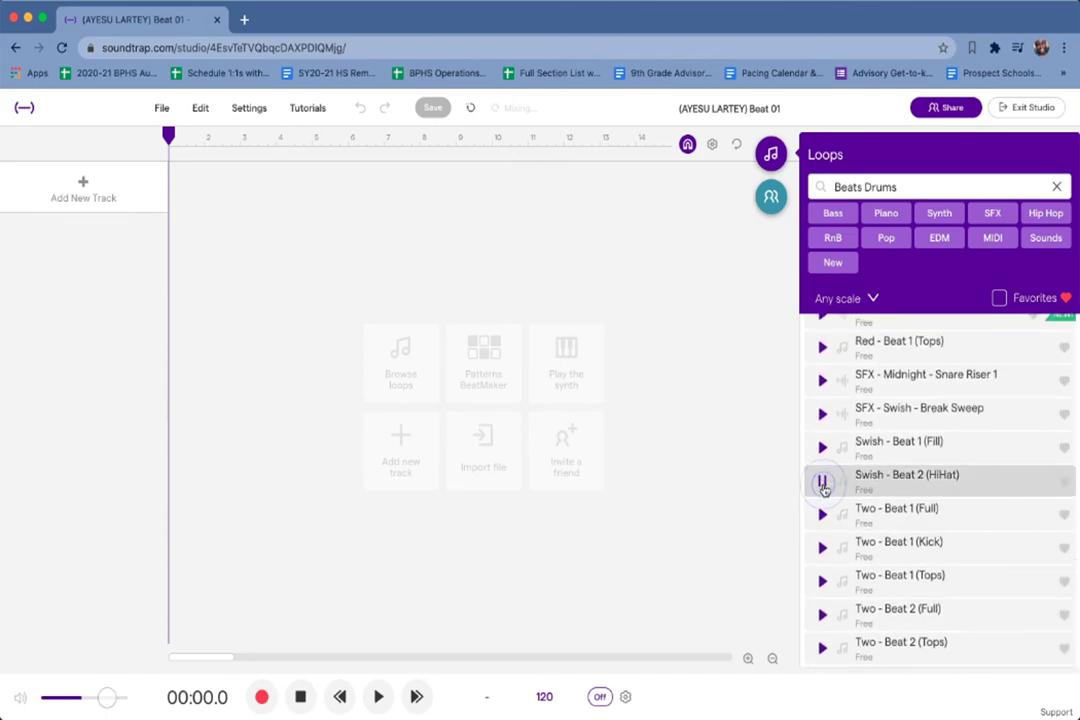
scroll(825, 490, up, 5)
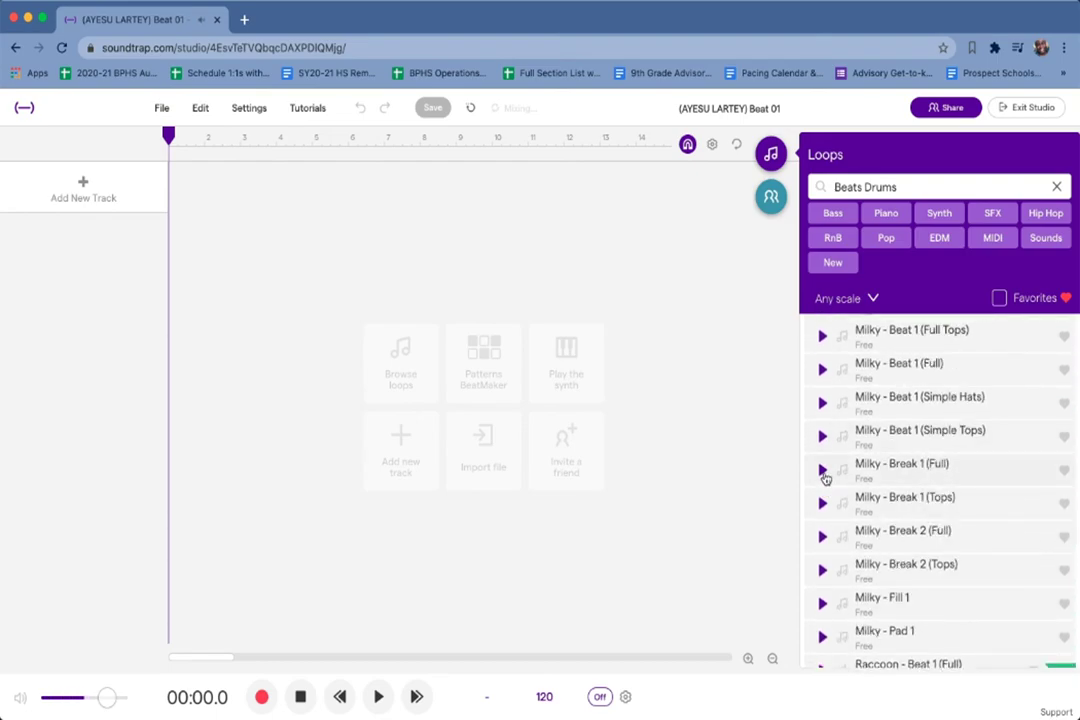
click(824, 472)
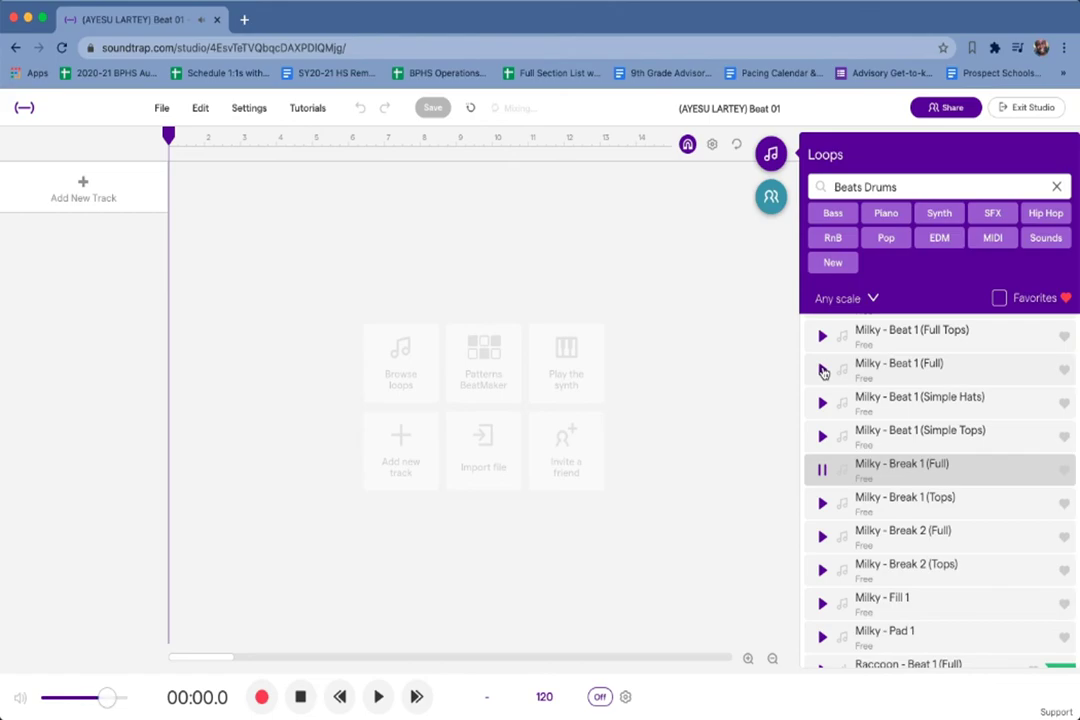
click(823, 370)
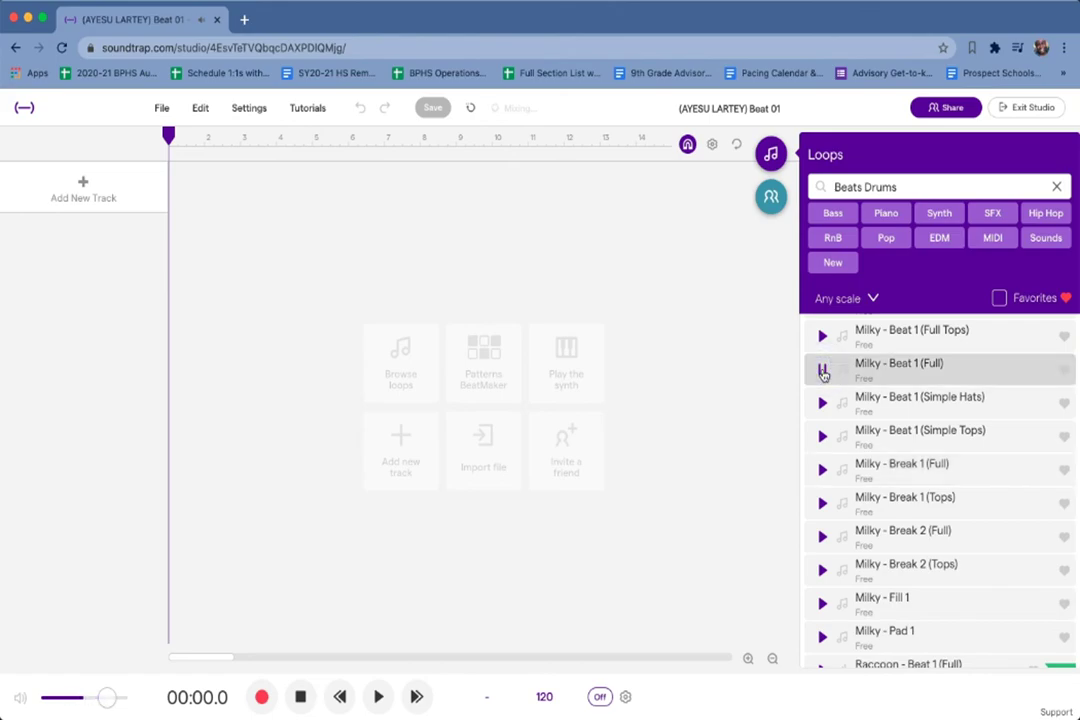
scroll(823, 372, up, 10)
click(822, 401)
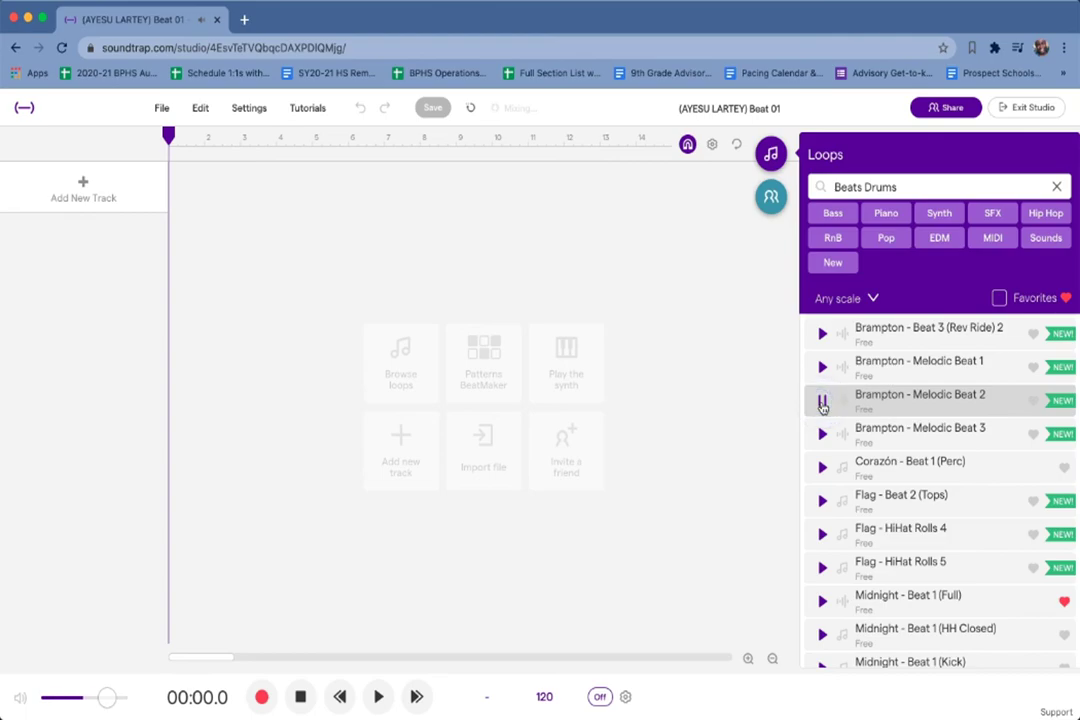
click(822, 401)
click(998, 299)
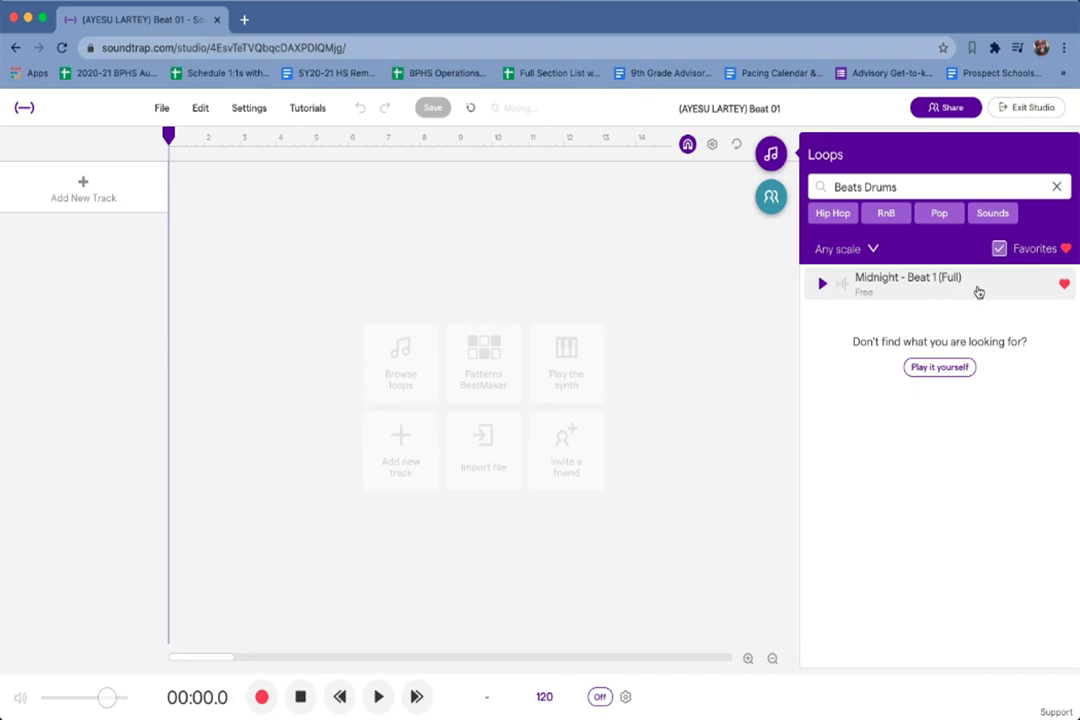
click(999, 249)
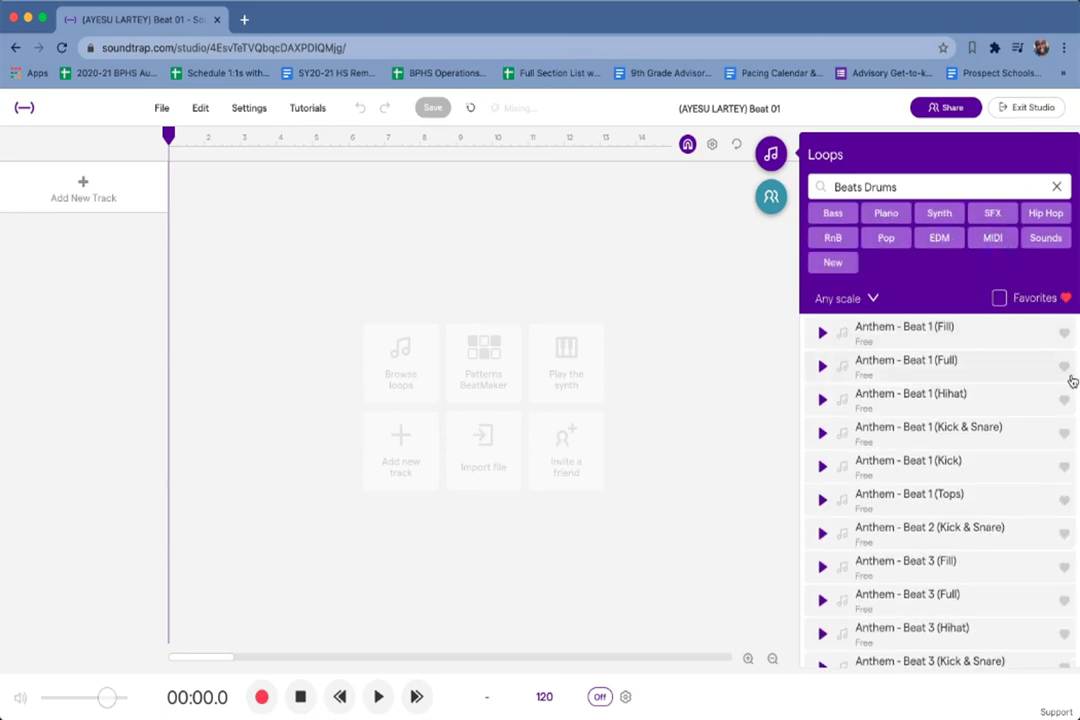
click(999, 298)
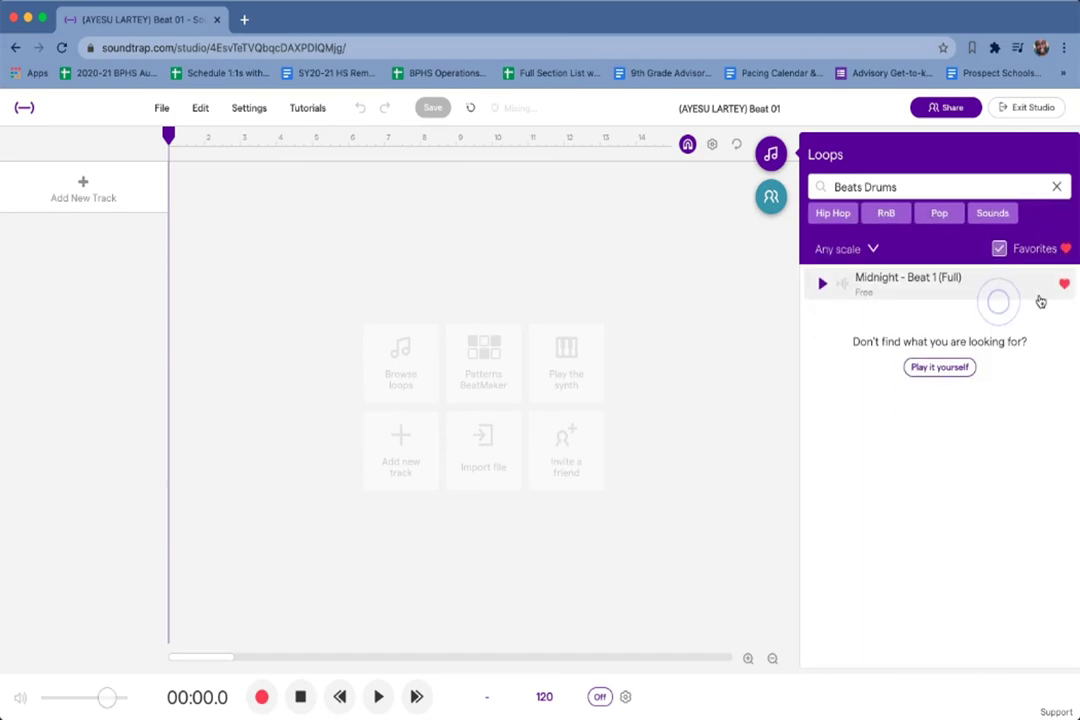
click(999, 249)
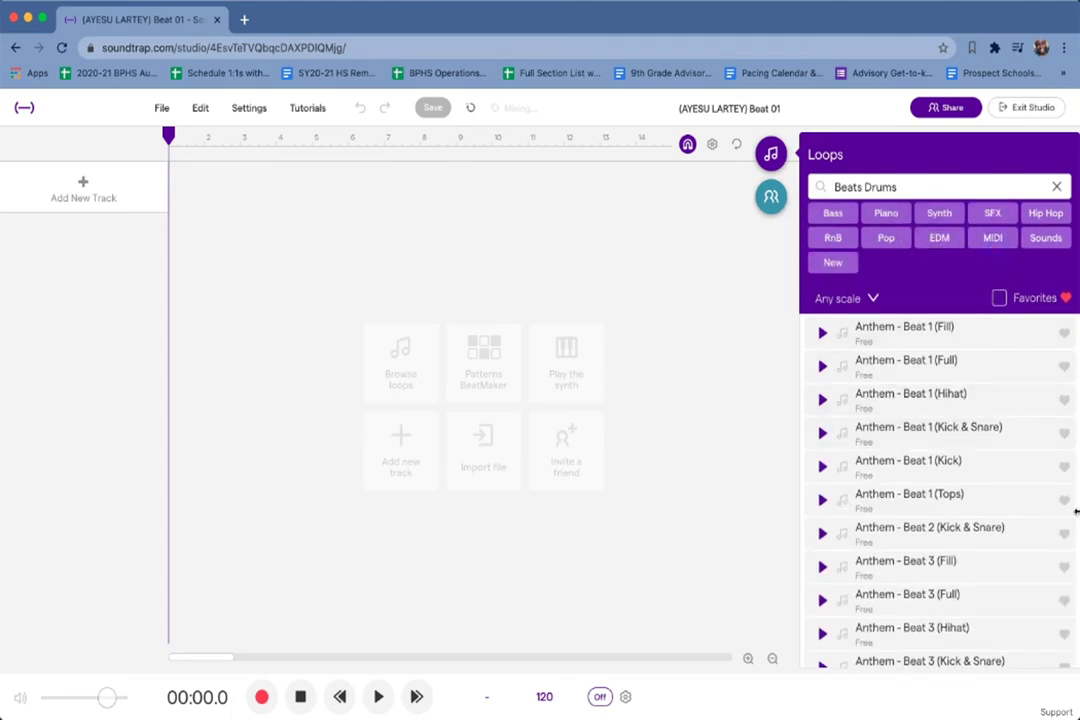
click(999, 298)
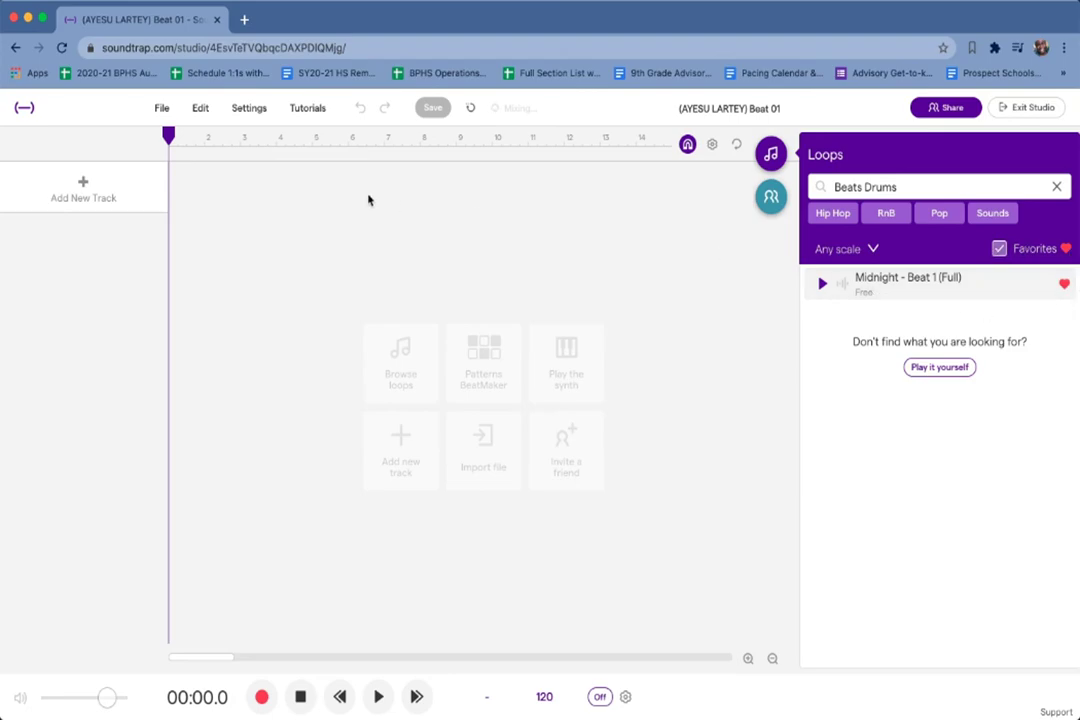
Add Midnight - Beat 1 (Full) as a new track, let it play through, then stop.
mouse_move(170, 140)
mouse_down()
mouse_move(239, 148)
mouse_move(155, 143)
mouse_up()
double_click(908, 282)
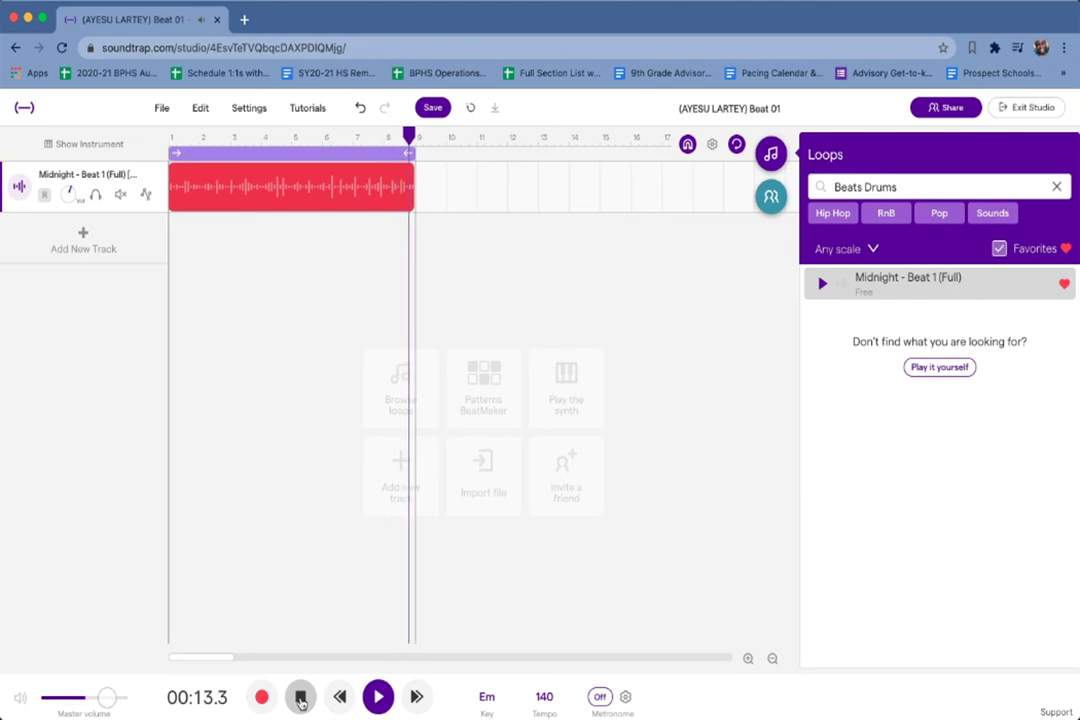
click(300, 697)
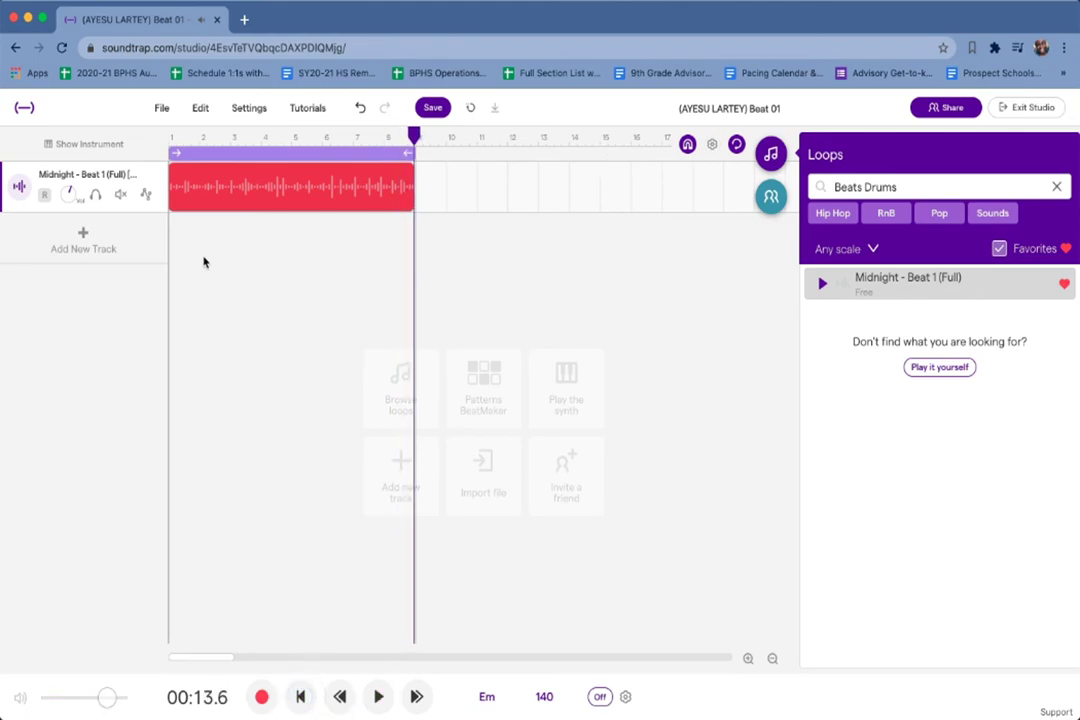
Return the playhead to bar 1 and drag the drum clip's loop handle to repeat the beat.
drag(414, 134, 171, 144)
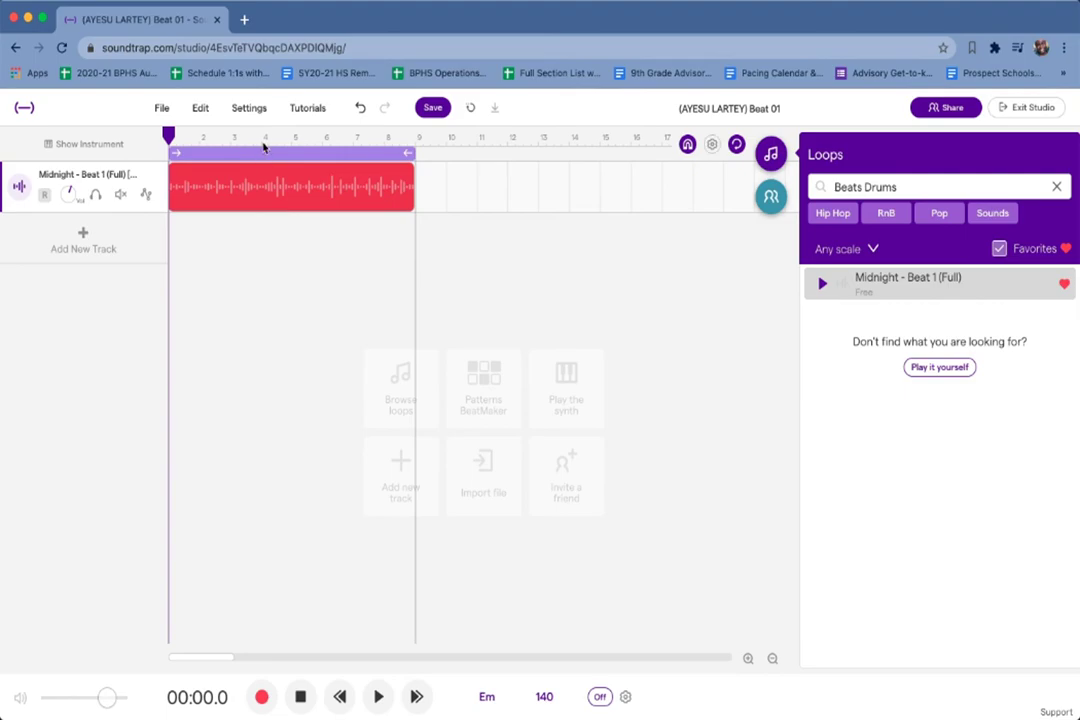
mouse_move(407, 175)
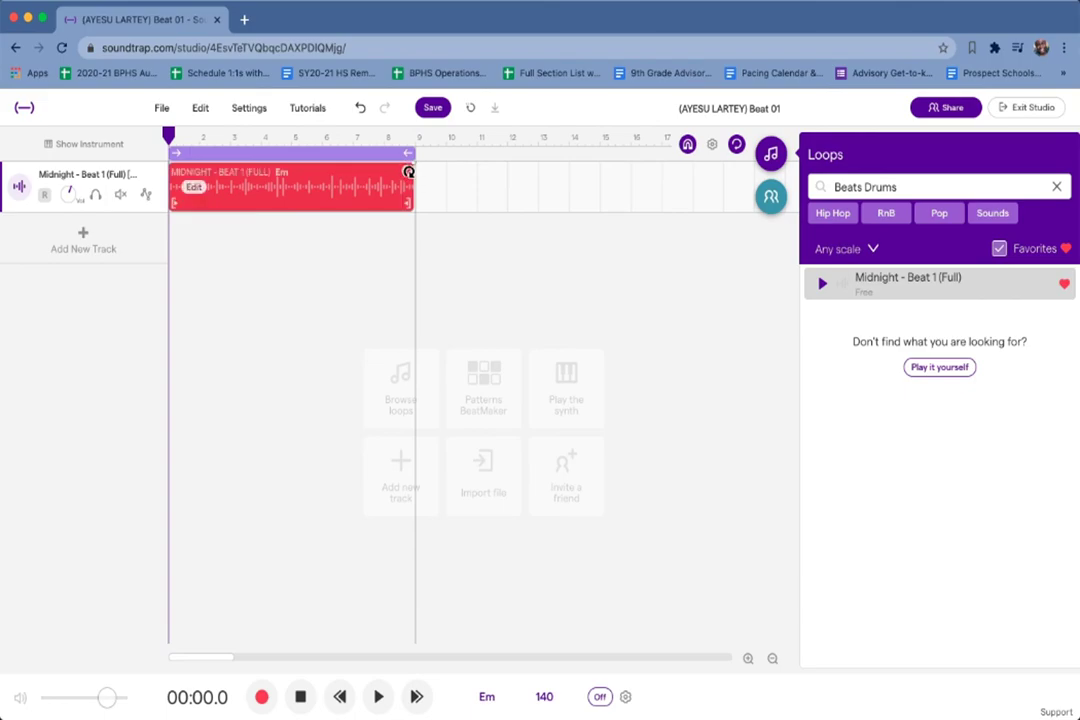
click(408, 172)
mouse_move(408, 172)
mouse_down()
mouse_move(689, 188)
mouse_move(407, 185)
mouse_up()
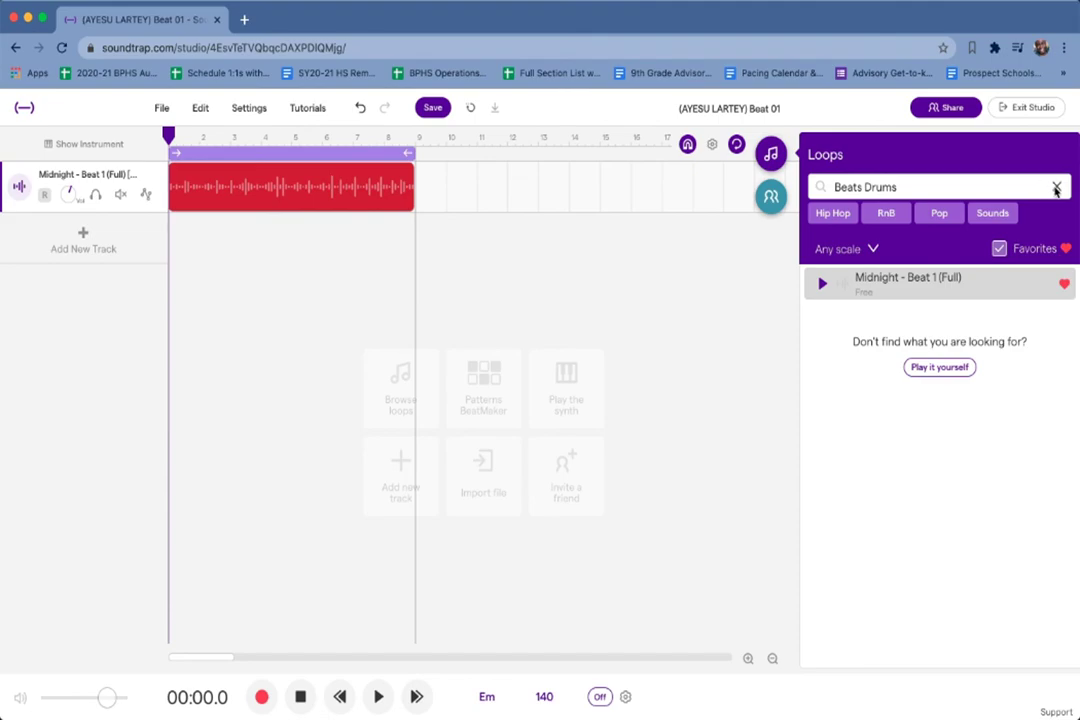
Play the drum beat from the start, stop it, and save the project.
key(space)
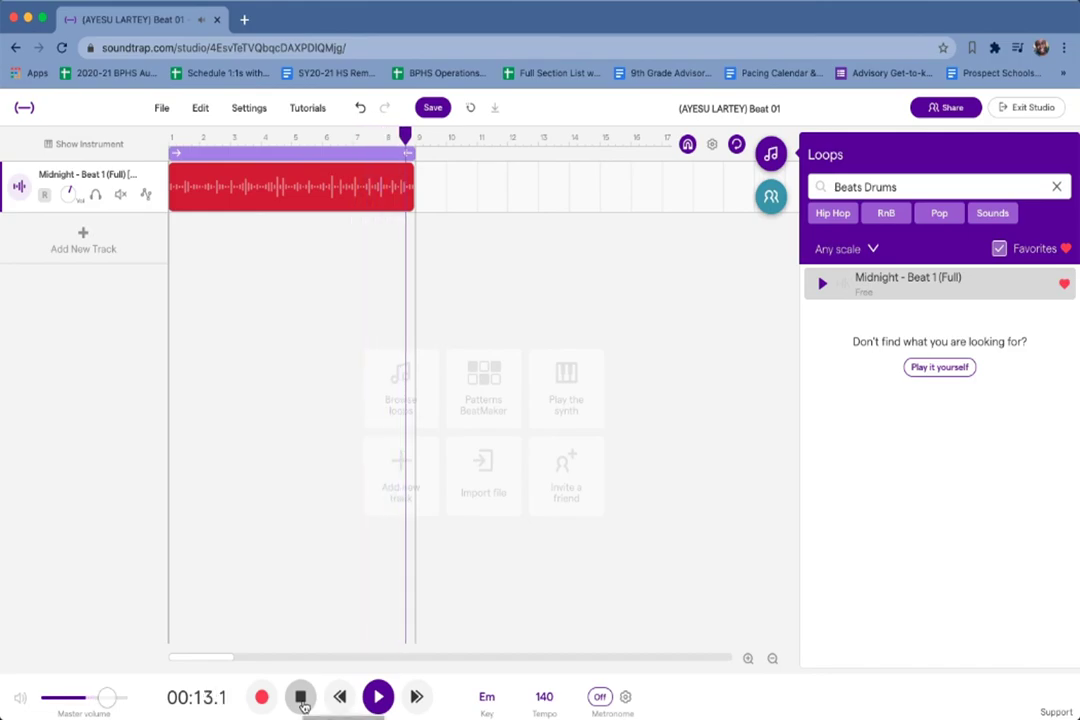
click(302, 699)
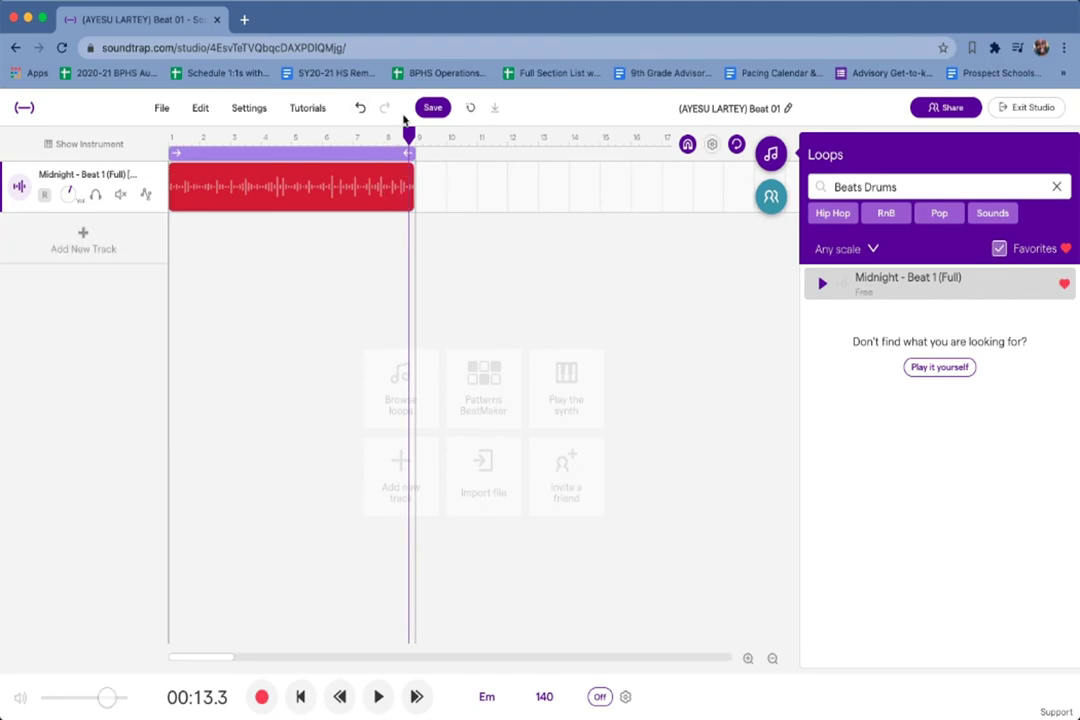
click(433, 107)
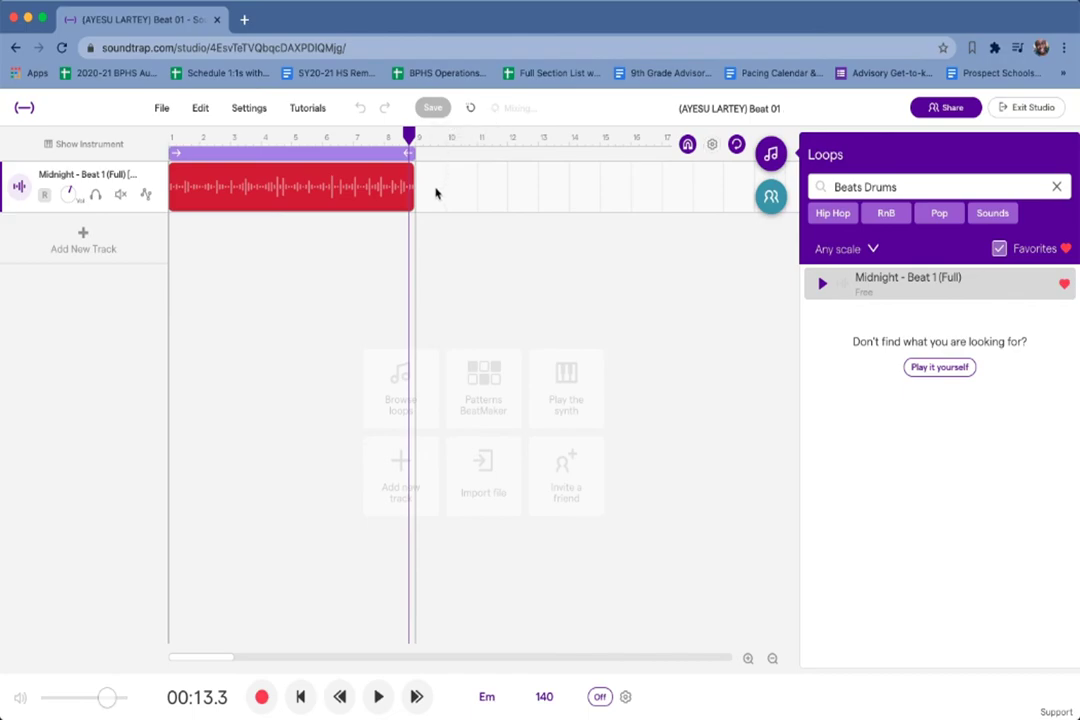
mouse_move(374, 170)
Clear the Beats Drums search, filter loops to Bass, and turn off the Favorites filter.
click(1056, 188)
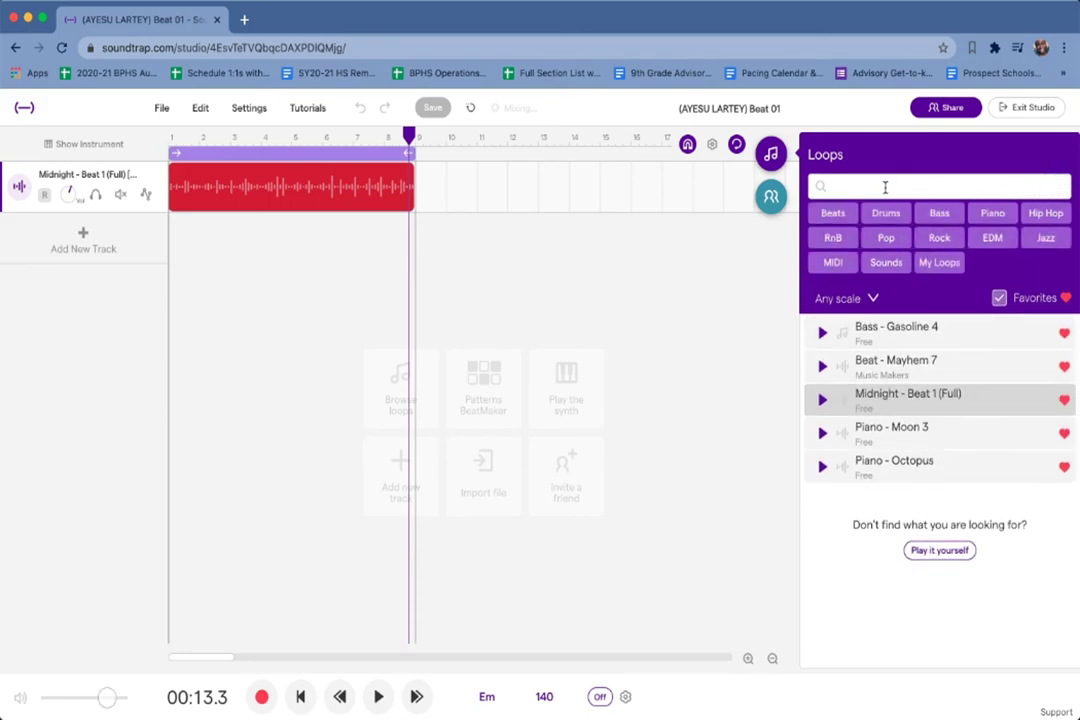
click(939, 213)
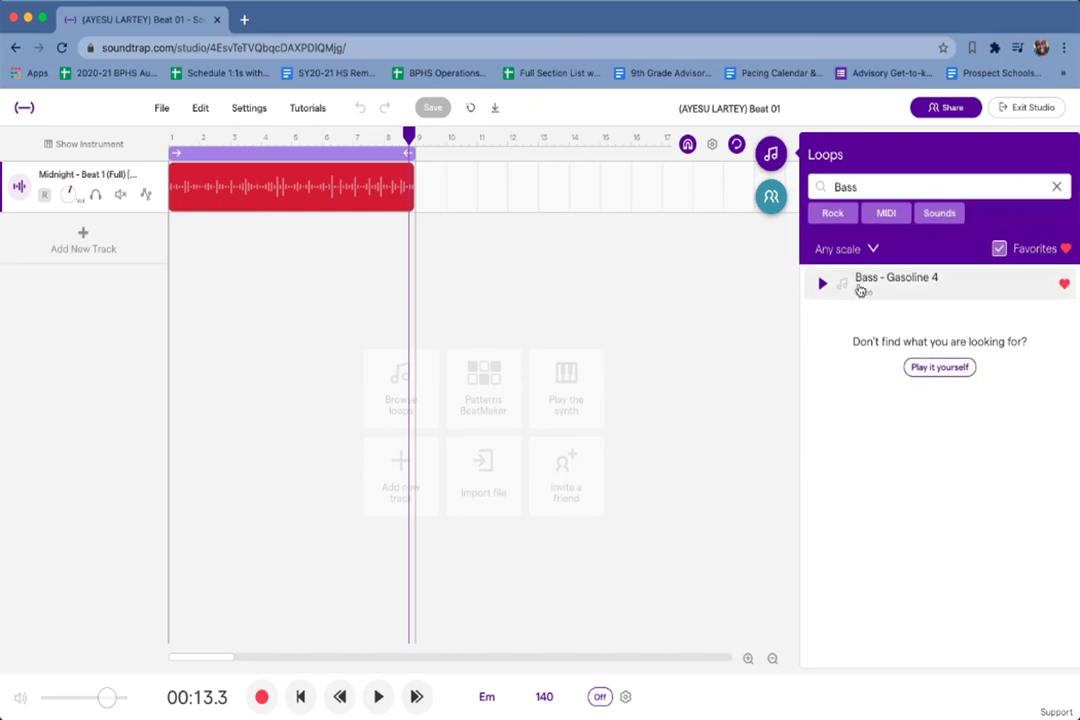
click(1057, 188)
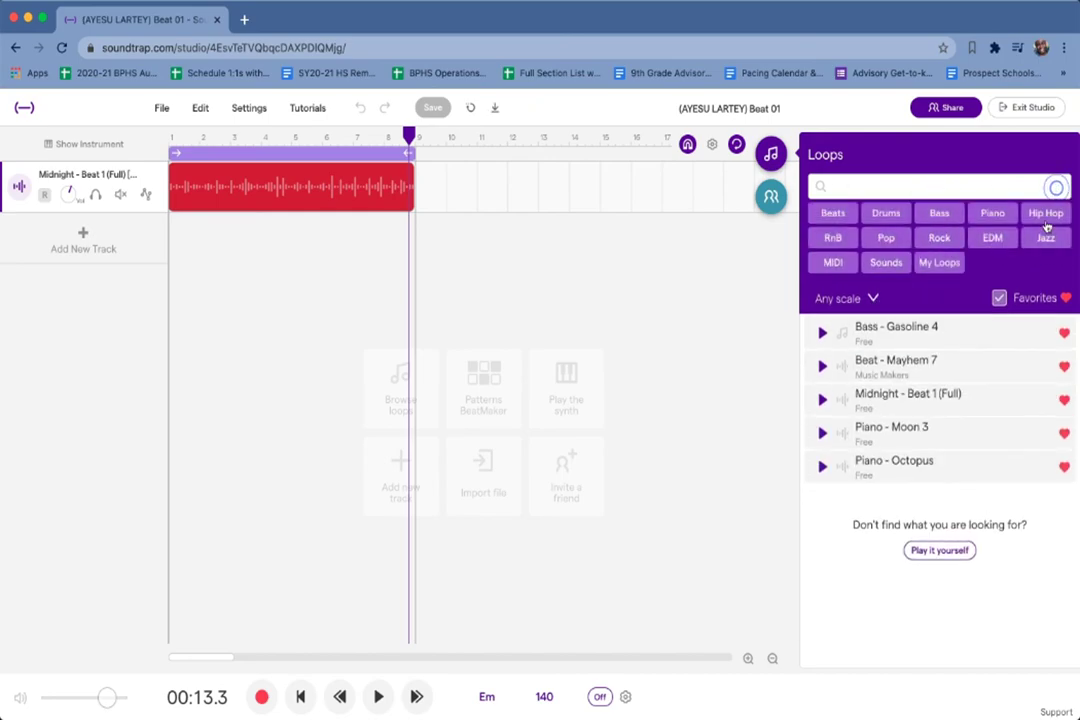
click(999, 320)
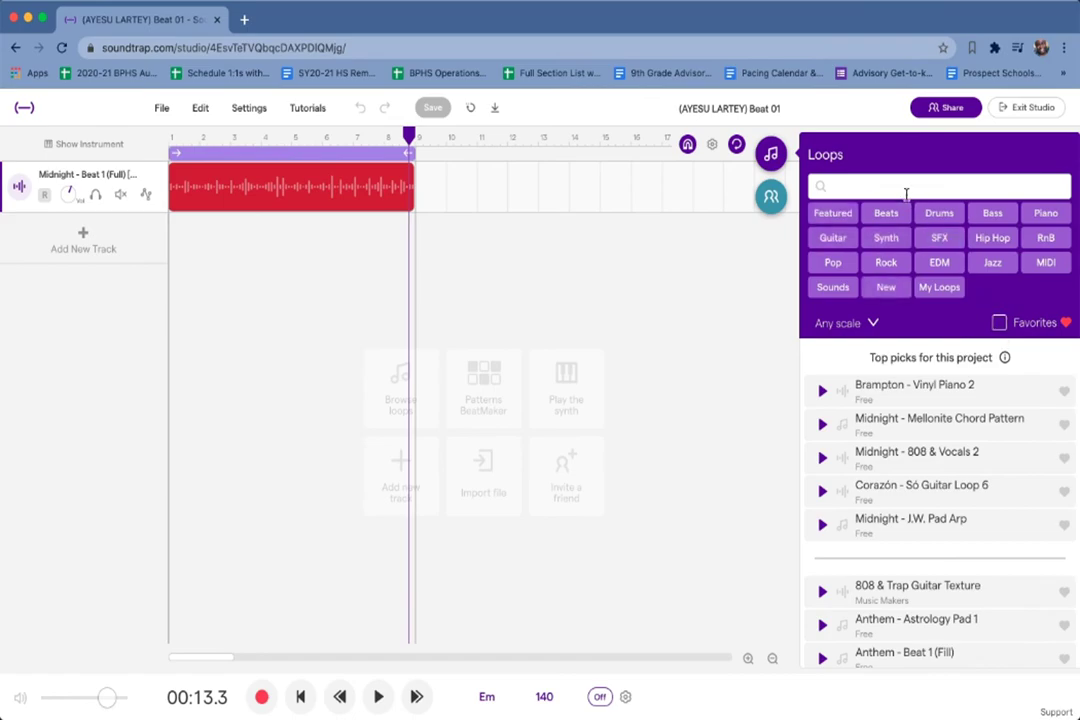
click(989, 215)
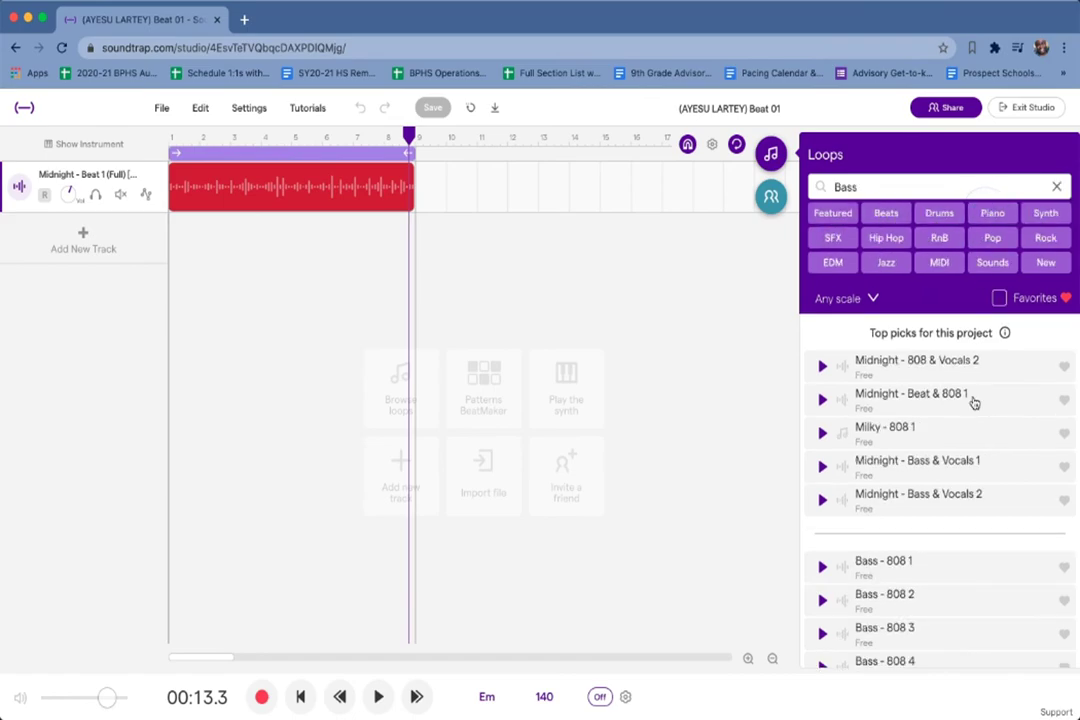
Try narrowing the bass loops by the Jazz and RnB genres.
scroll(887, 521, down, 10)
scroll(887, 519, down, 10)
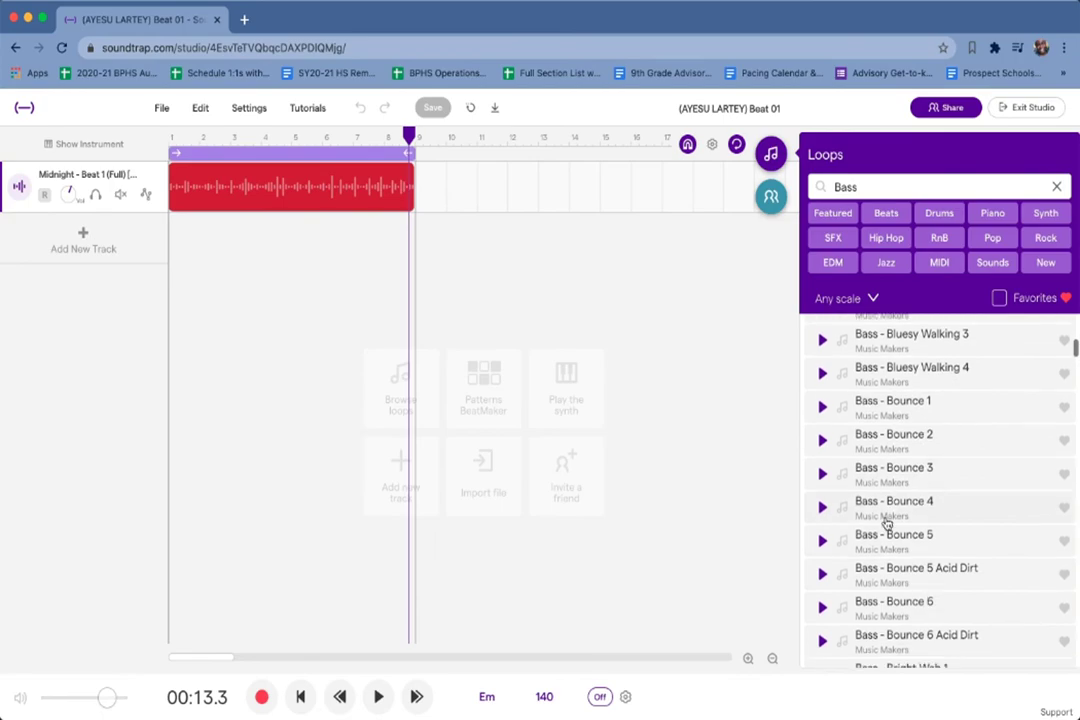
click(886, 265)
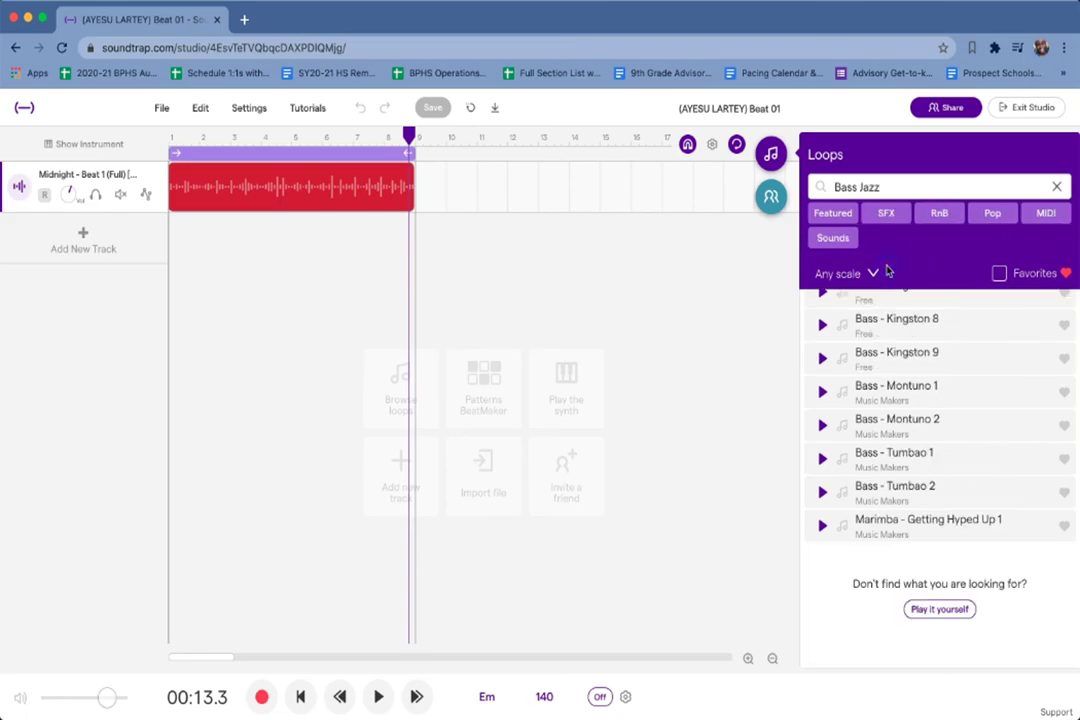
click(940, 214)
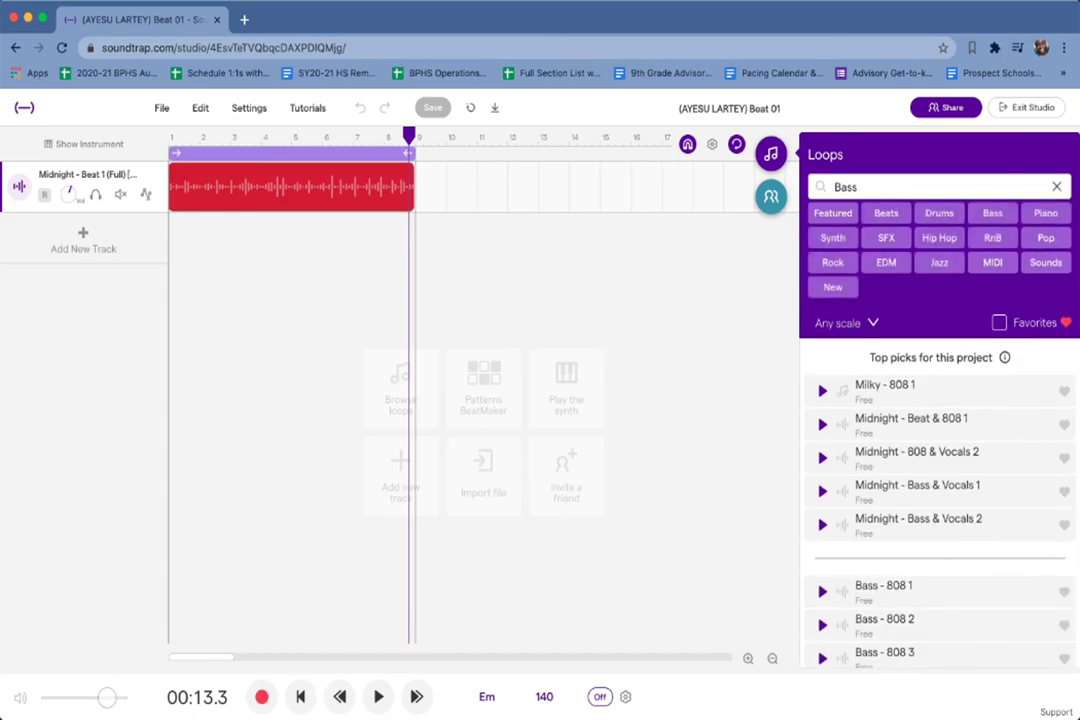
click(939, 262)
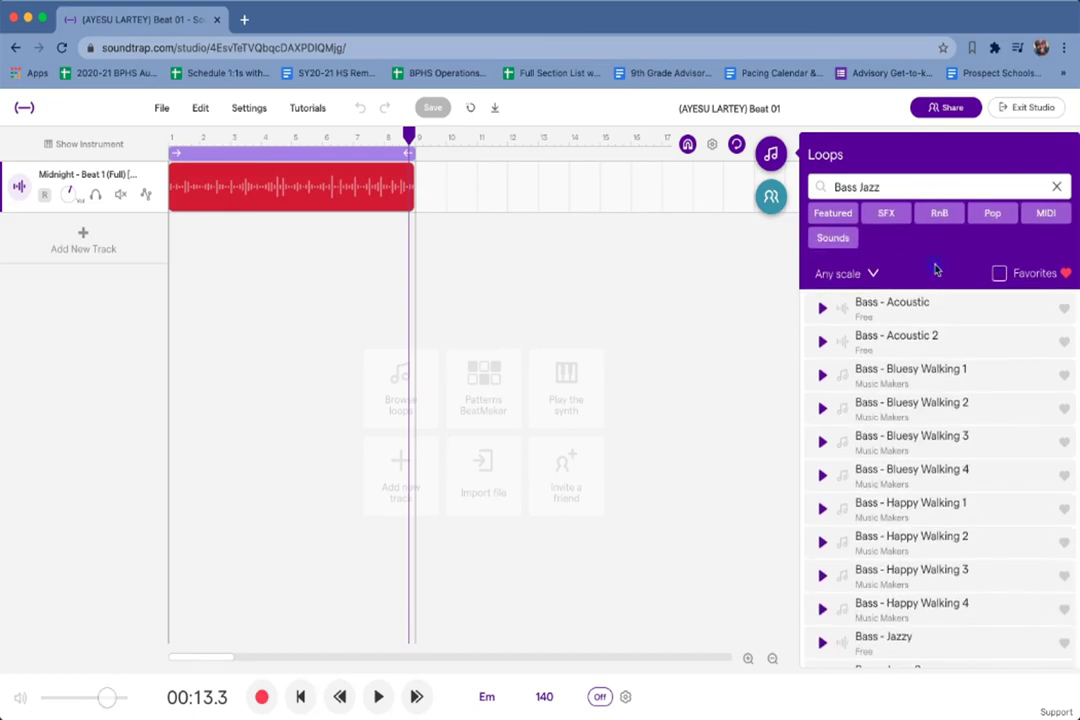
click(897, 186)
key(BackSpace)
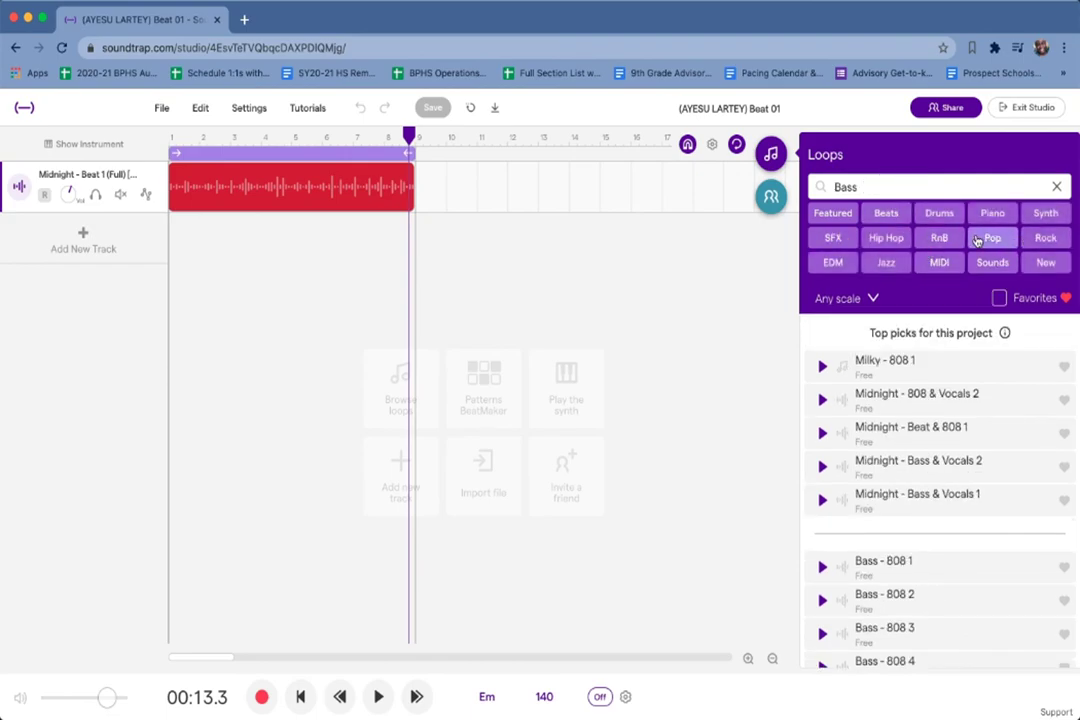
click(942, 247)
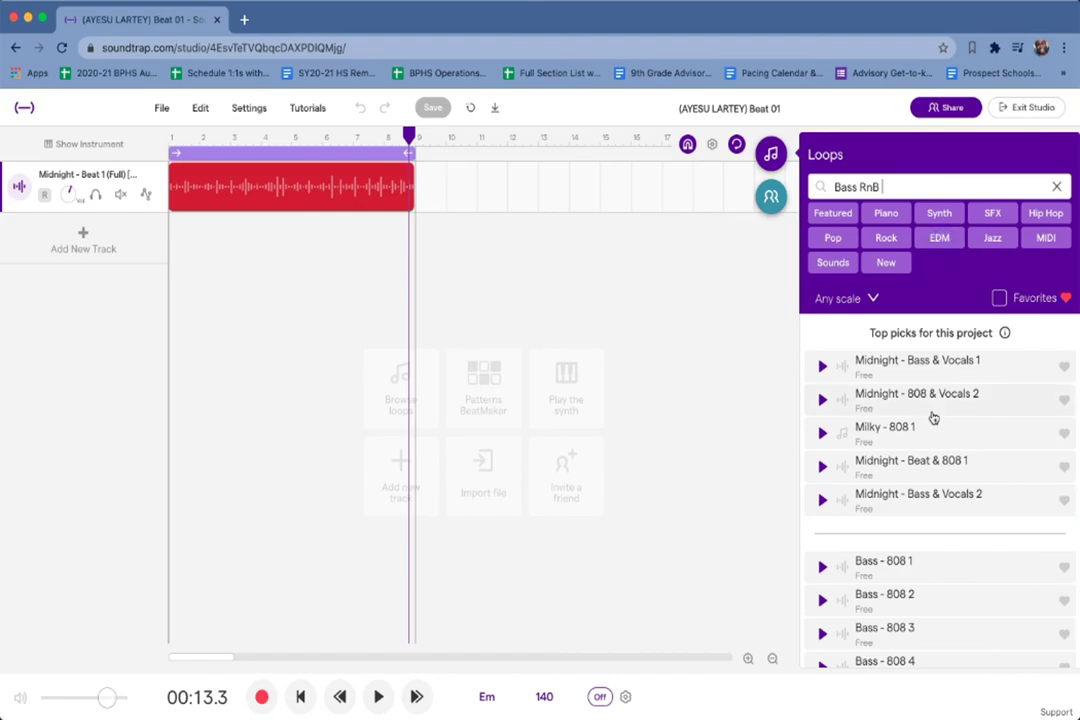
Preview the Bass - Acoustic 2, Bass - Agressor 5 and Bass - Alarm 4 loops.
scroll(907, 607, down, 1)
scroll(890, 610, down, 5)
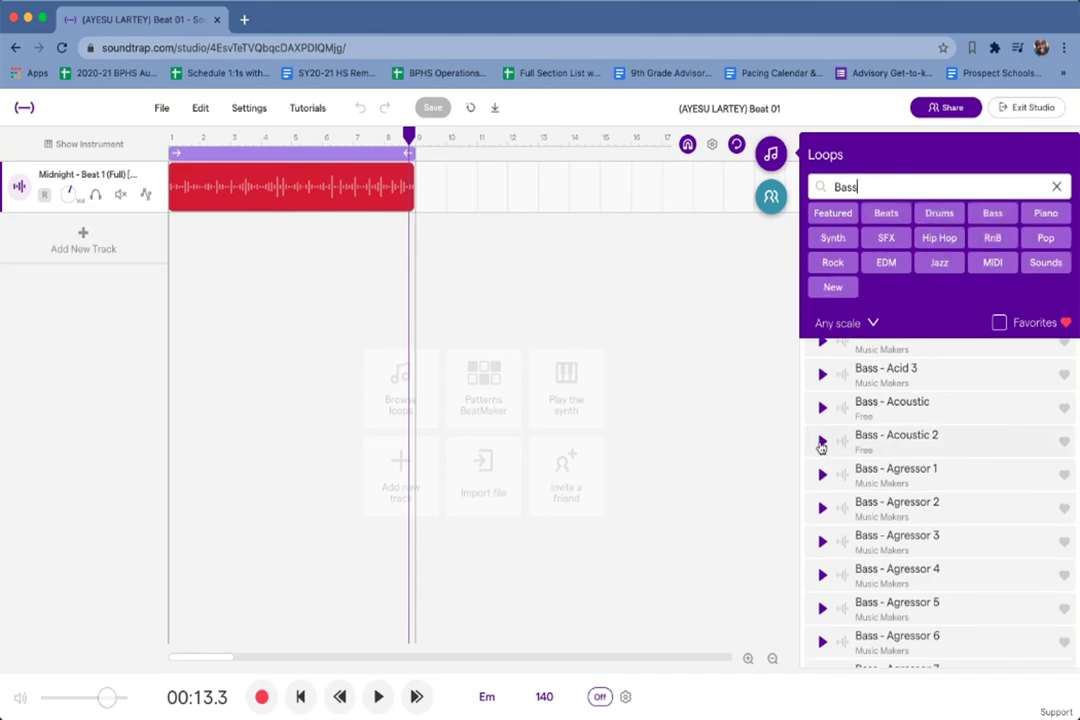
click(820, 443)
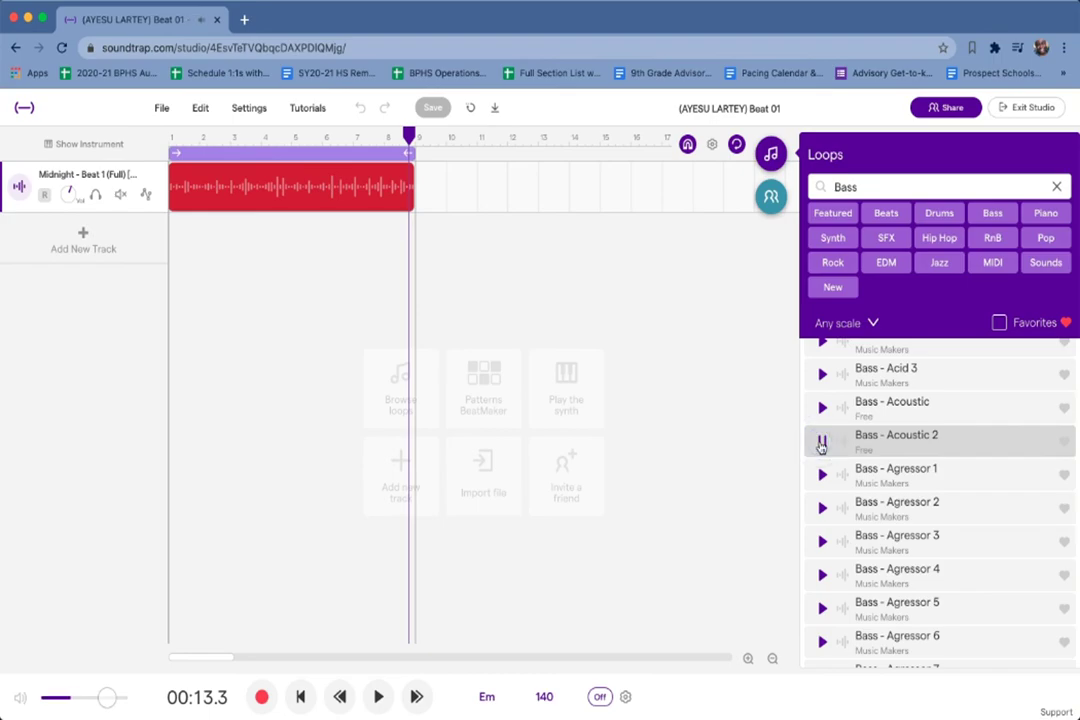
scroll(822, 503, down, 3)
scroll(822, 495, up, 2)
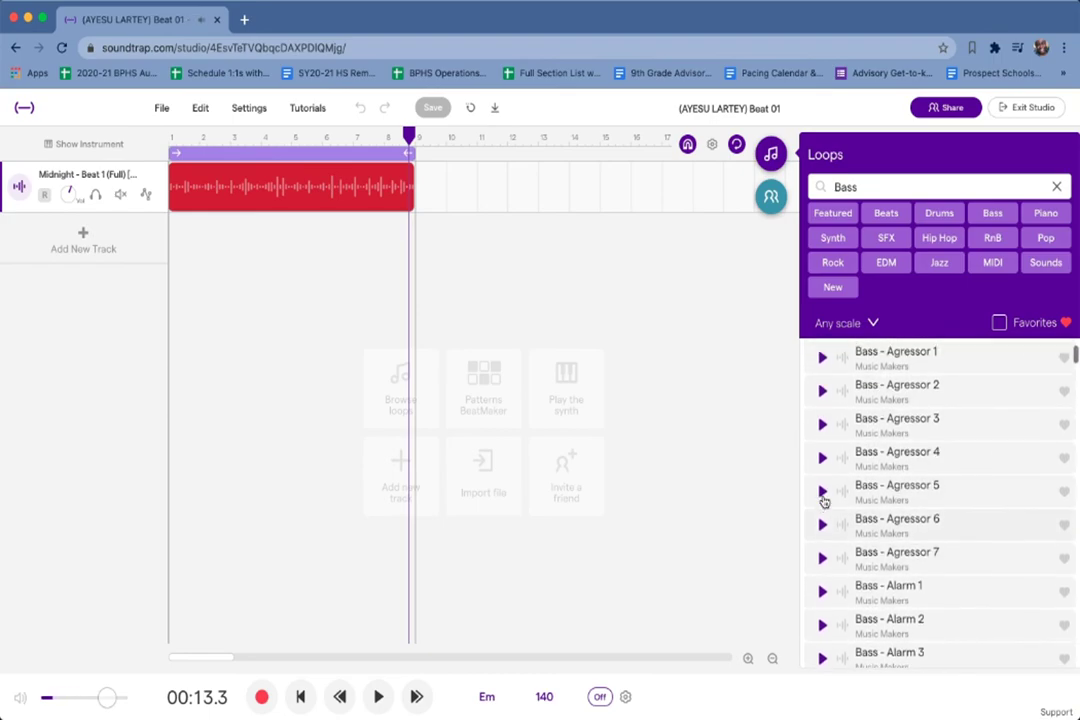
click(822, 493)
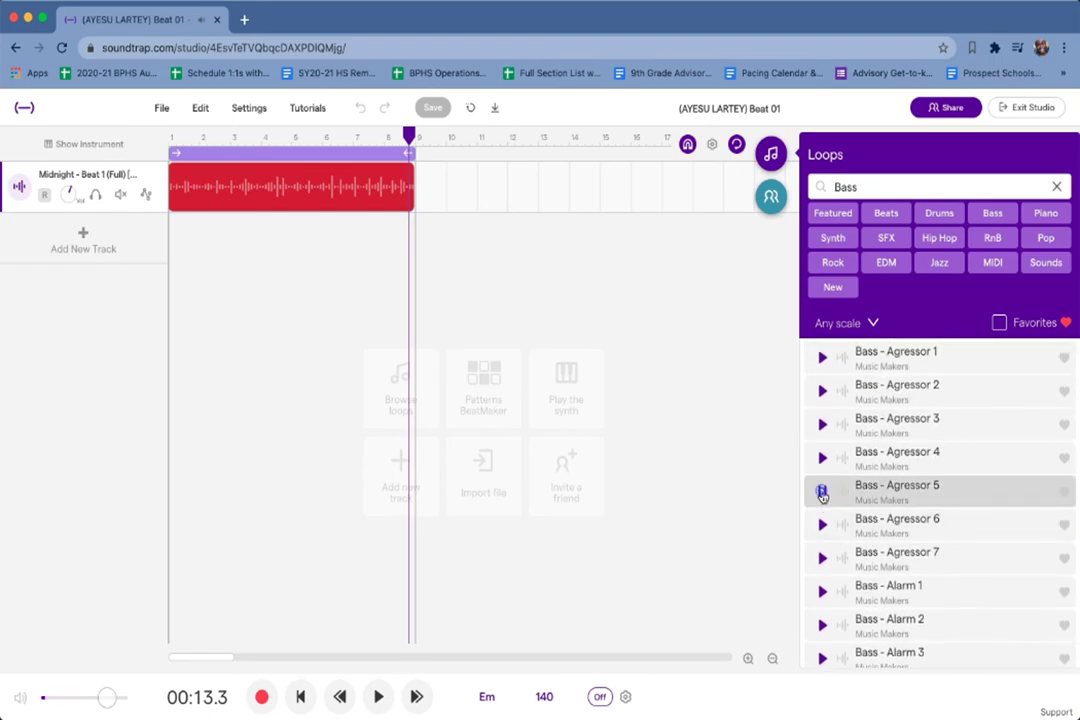
scroll(829, 555, down, 4)
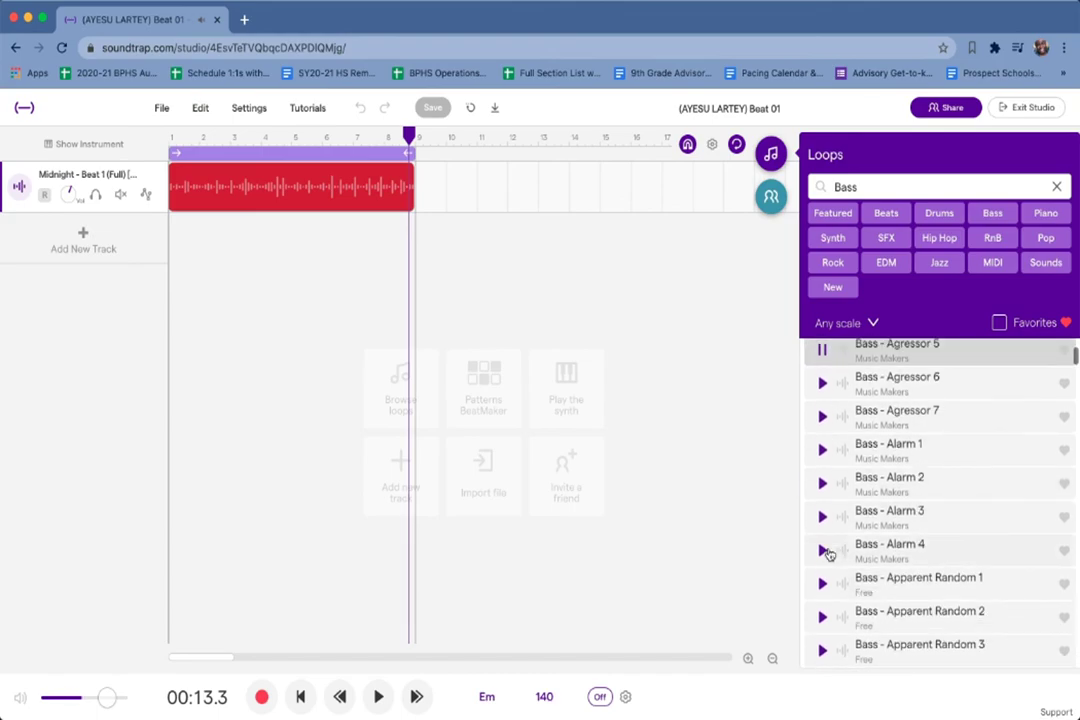
click(824, 552)
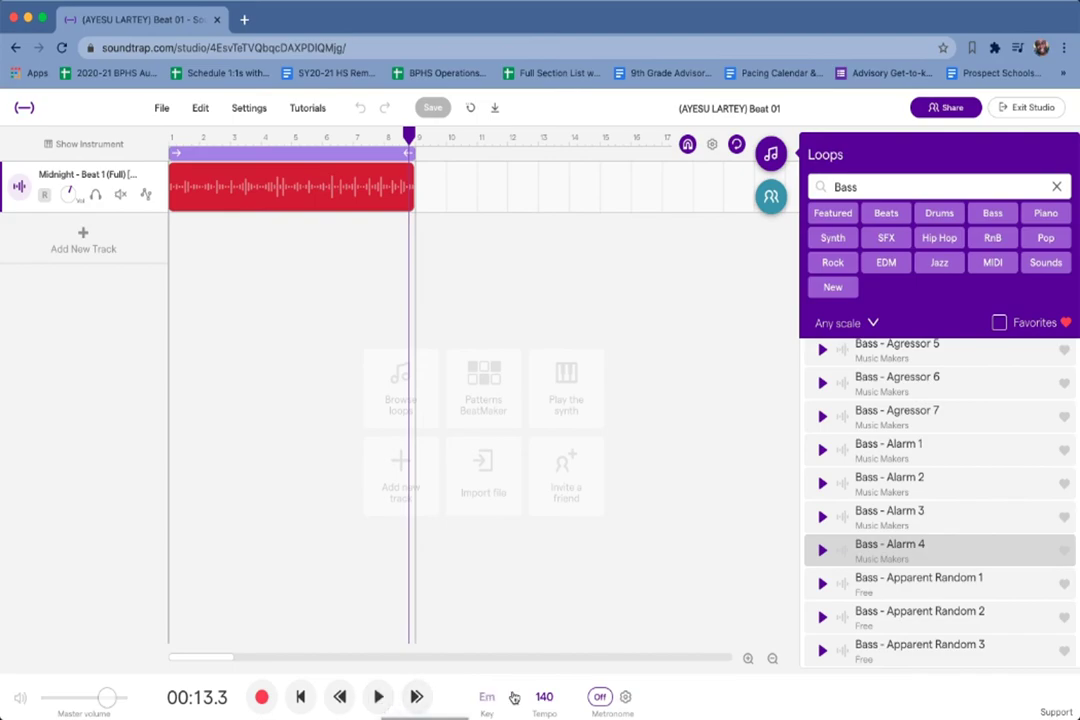
Start the project playing and preview the Bass - Alarm 3 and Bass - Agressor 7 loops.
click(378, 699)
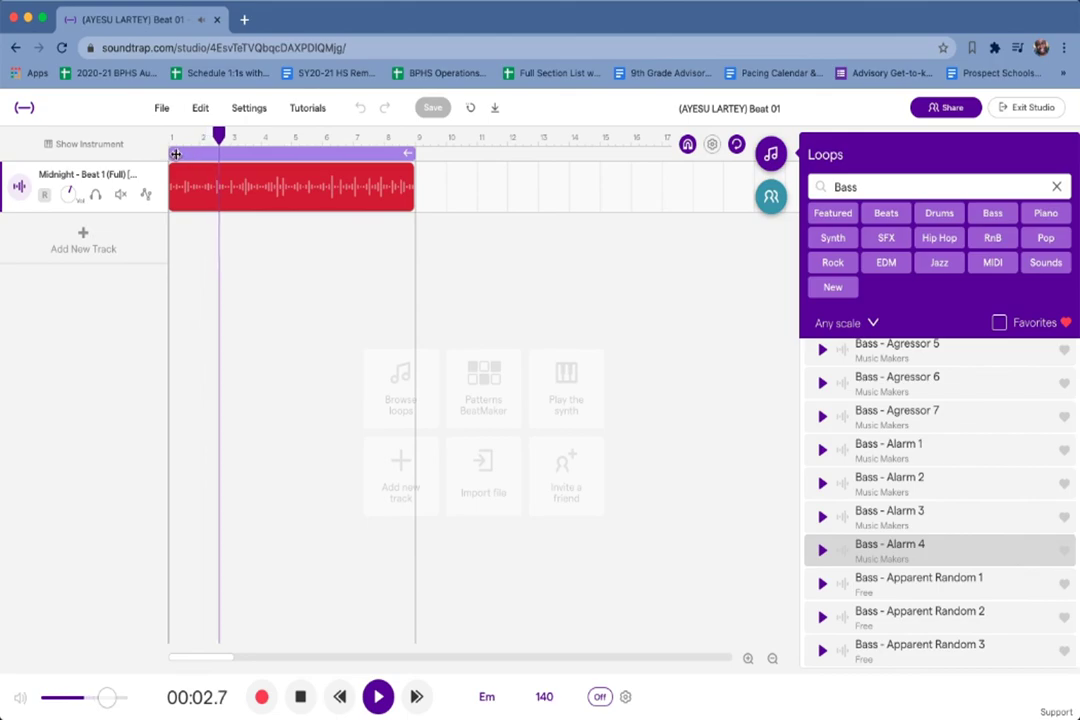
click(822, 518)
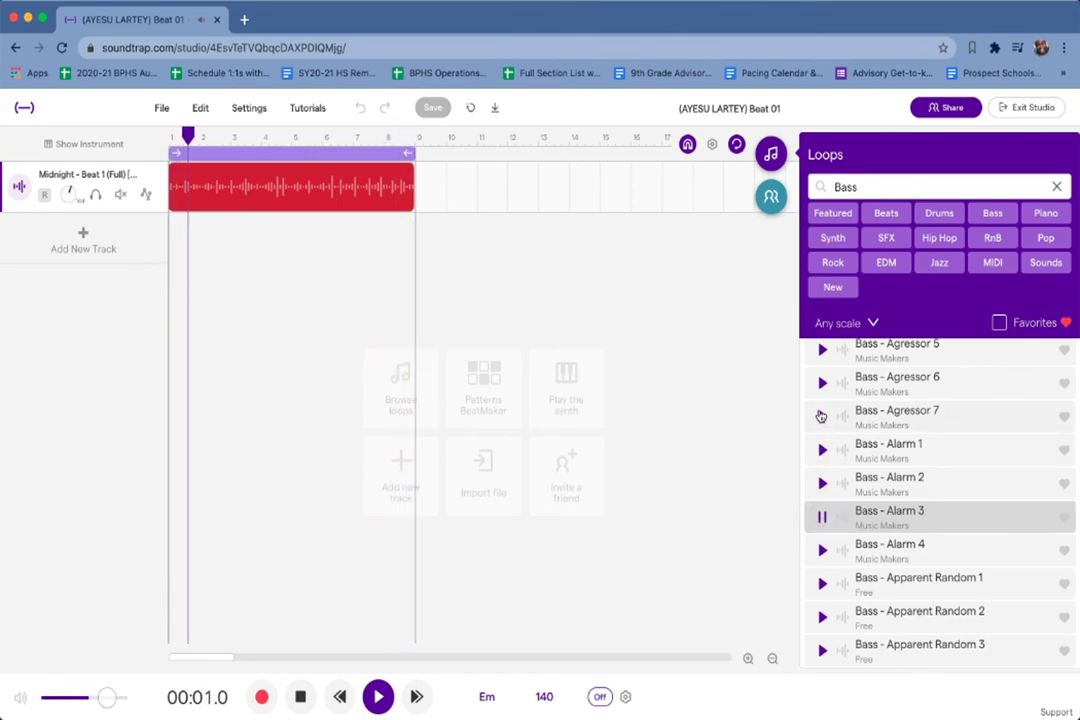
click(820, 417)
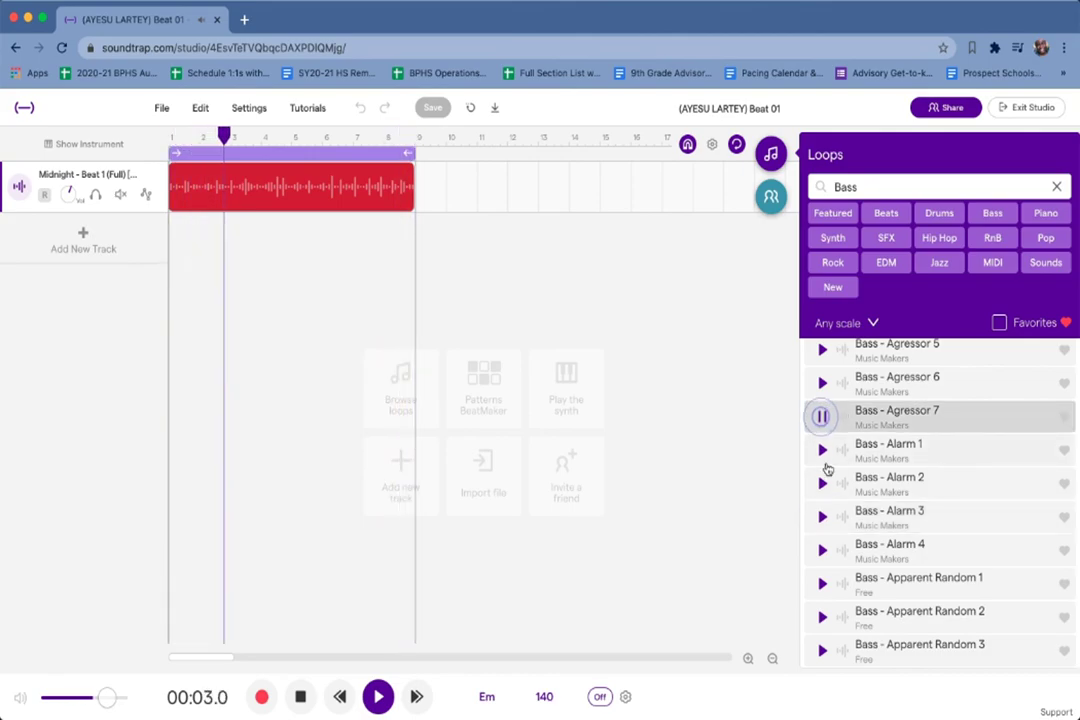
scroll(828, 510, down, 2)
scroll(830, 549, down, 8)
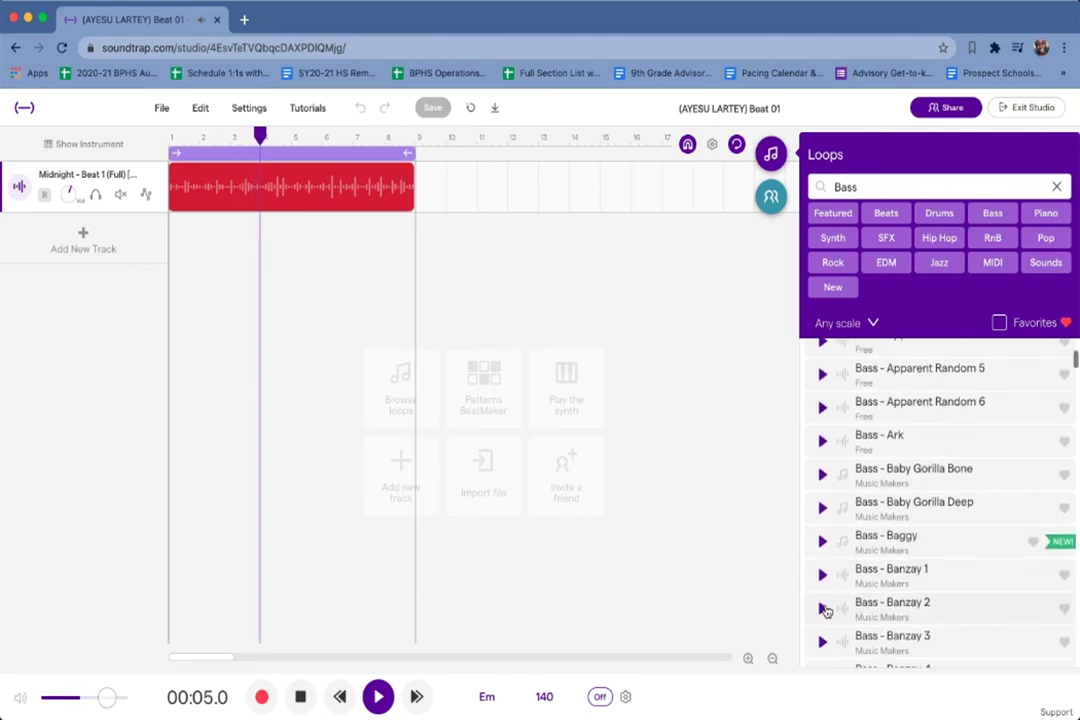
Preview Bass - Baggy, Banzay 5 and Beach 3, stop playback, and show only favorite loops.
click(822, 510)
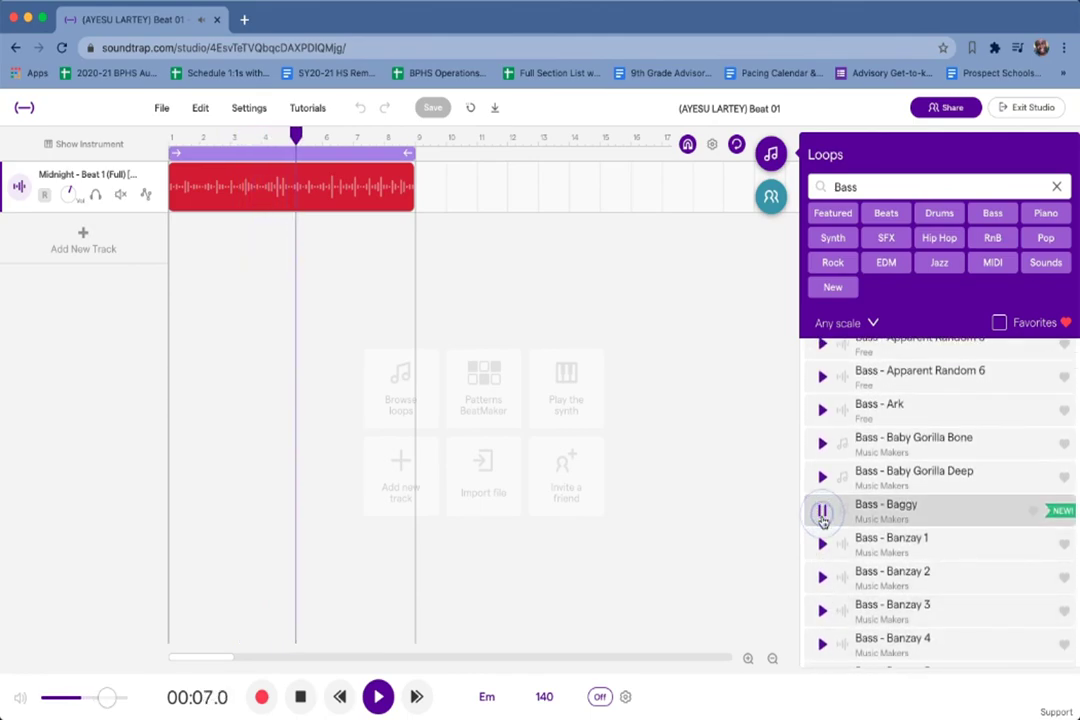
scroll(822, 590, down, 3)
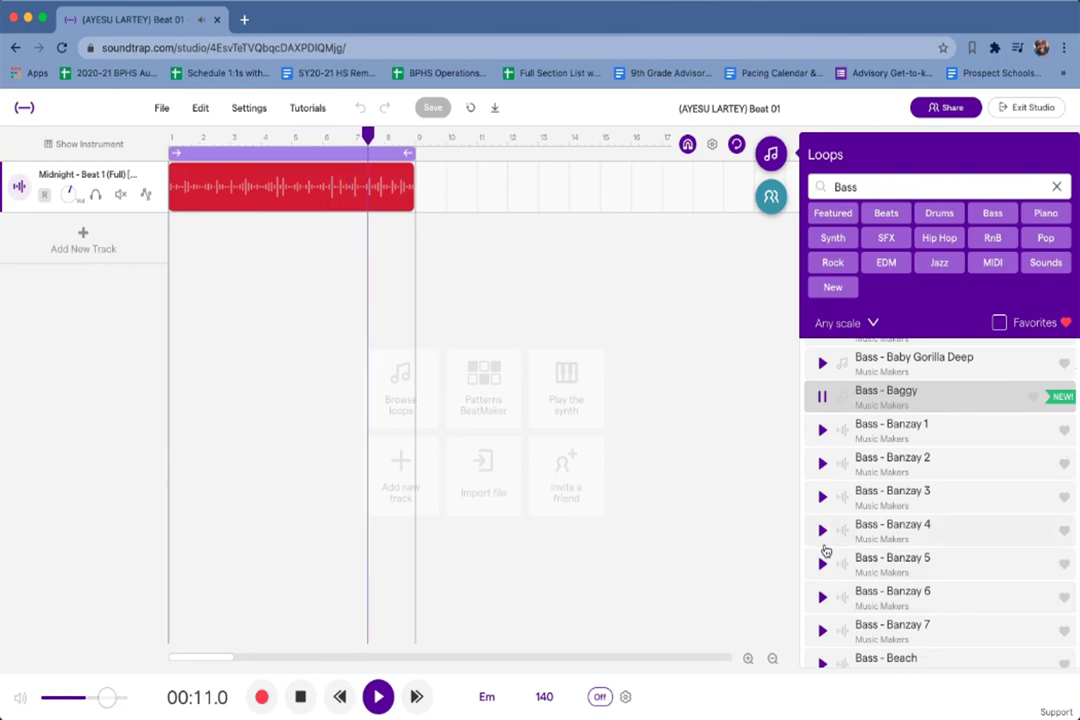
click(823, 566)
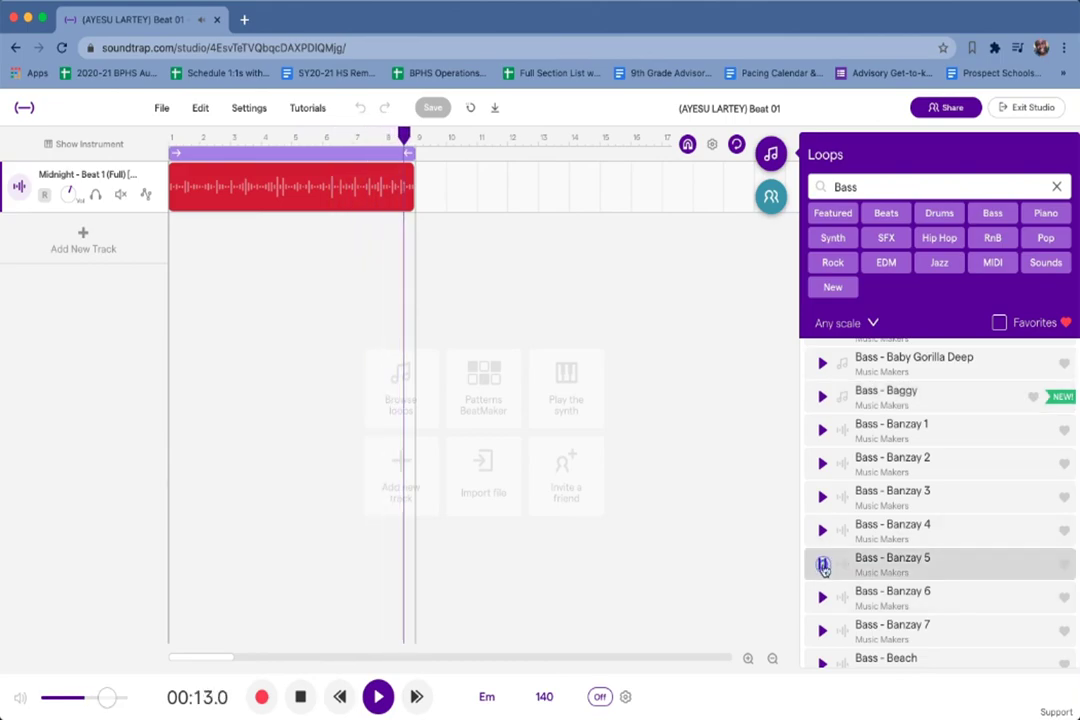
scroll(821, 600, down, 4)
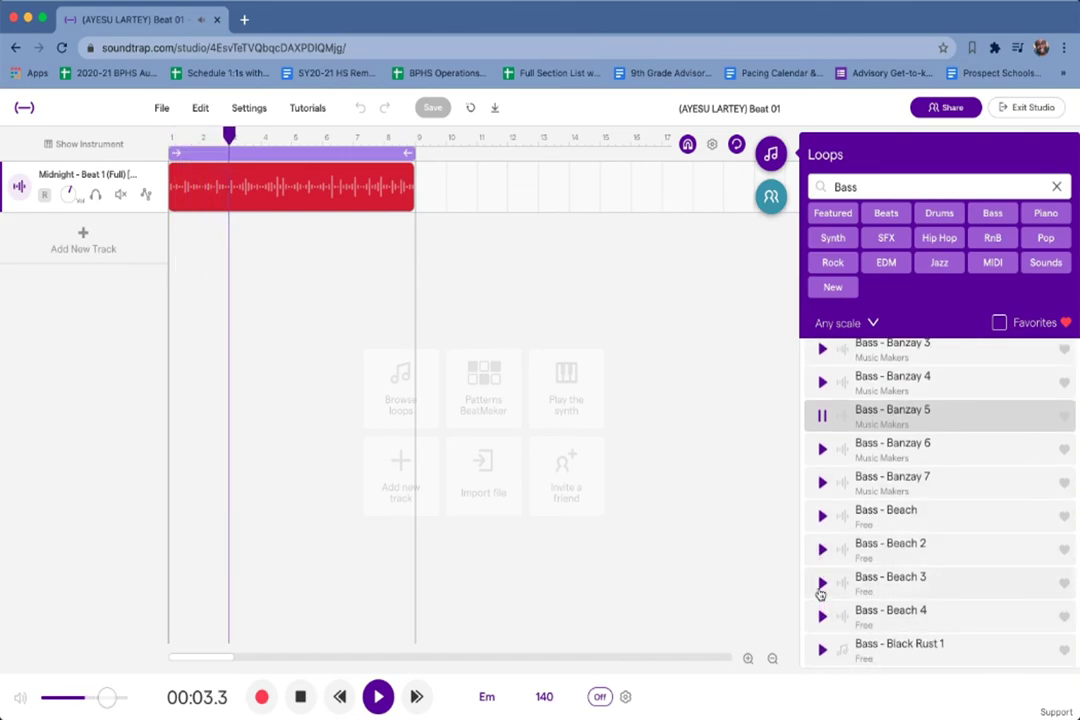
click(821, 586)
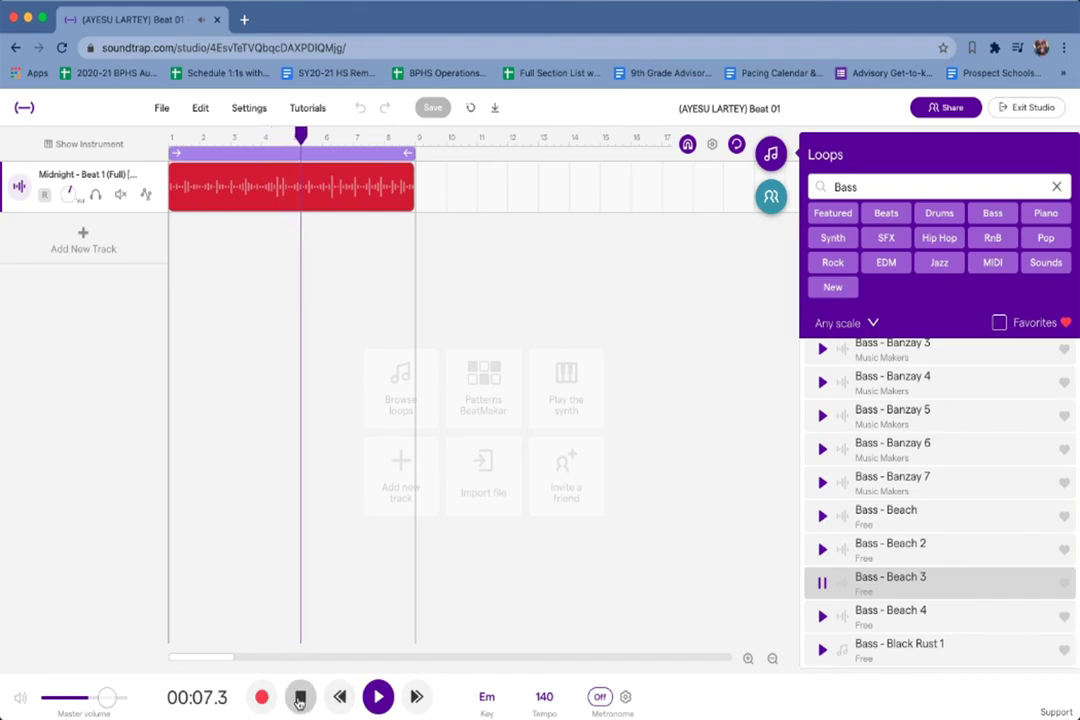
click(300, 697)
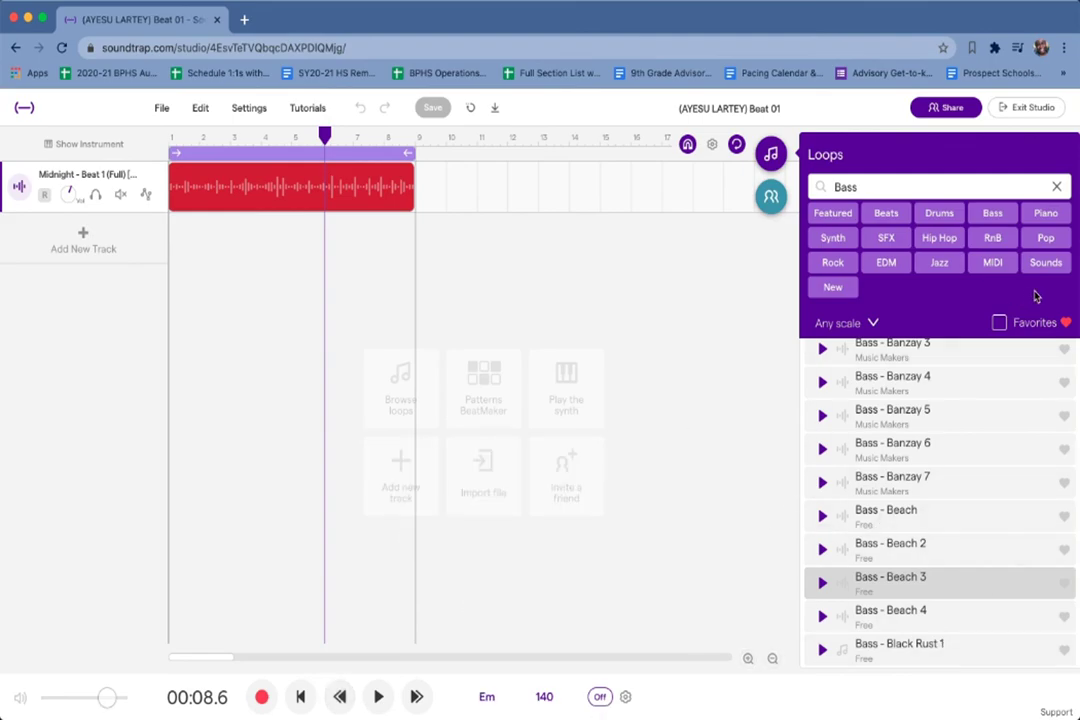
click(999, 325)
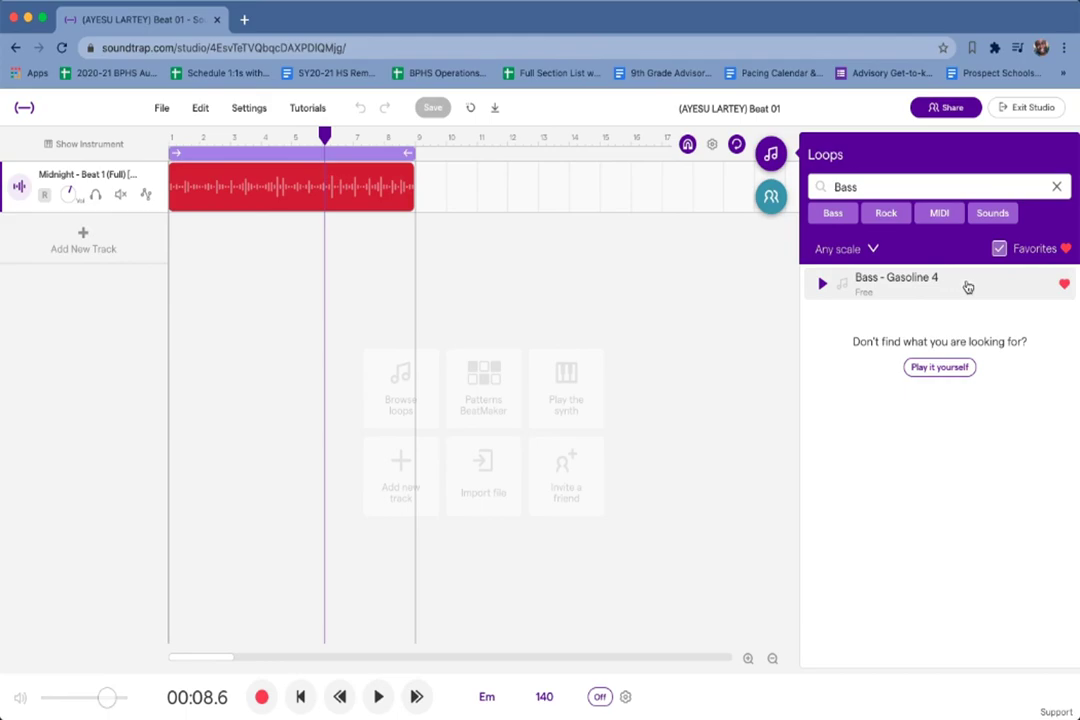
Move the playhead to bar 1 and add Bass - Gasoline 4 as a second track.
drag(325, 135, 145, 143)
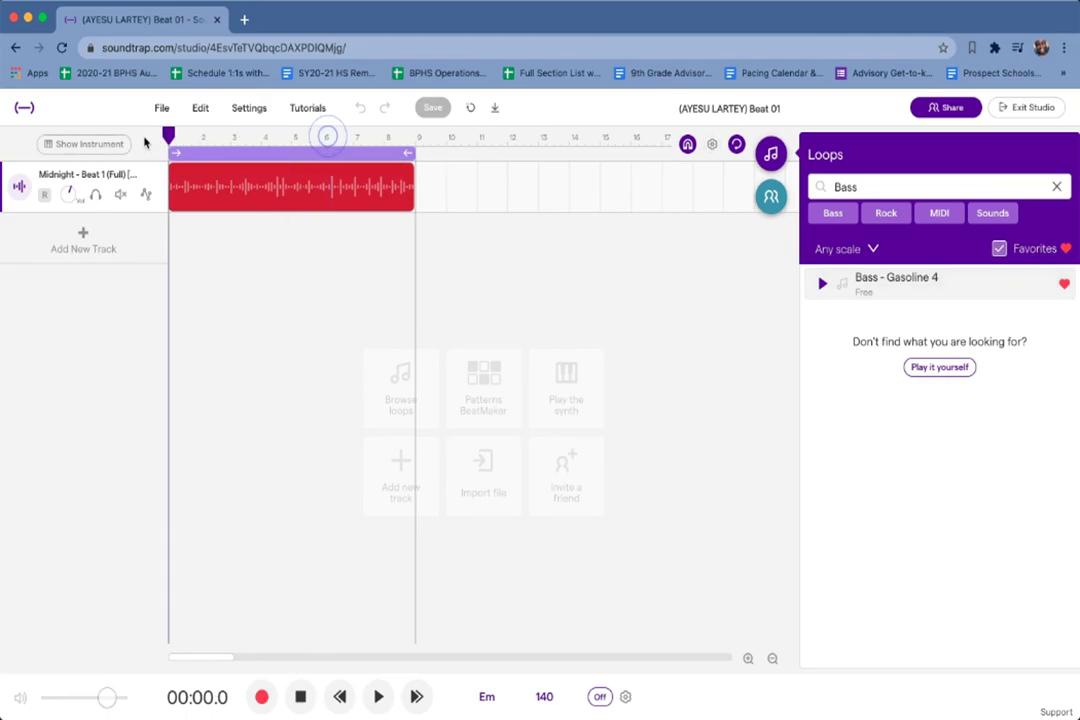
double_click(958, 285)
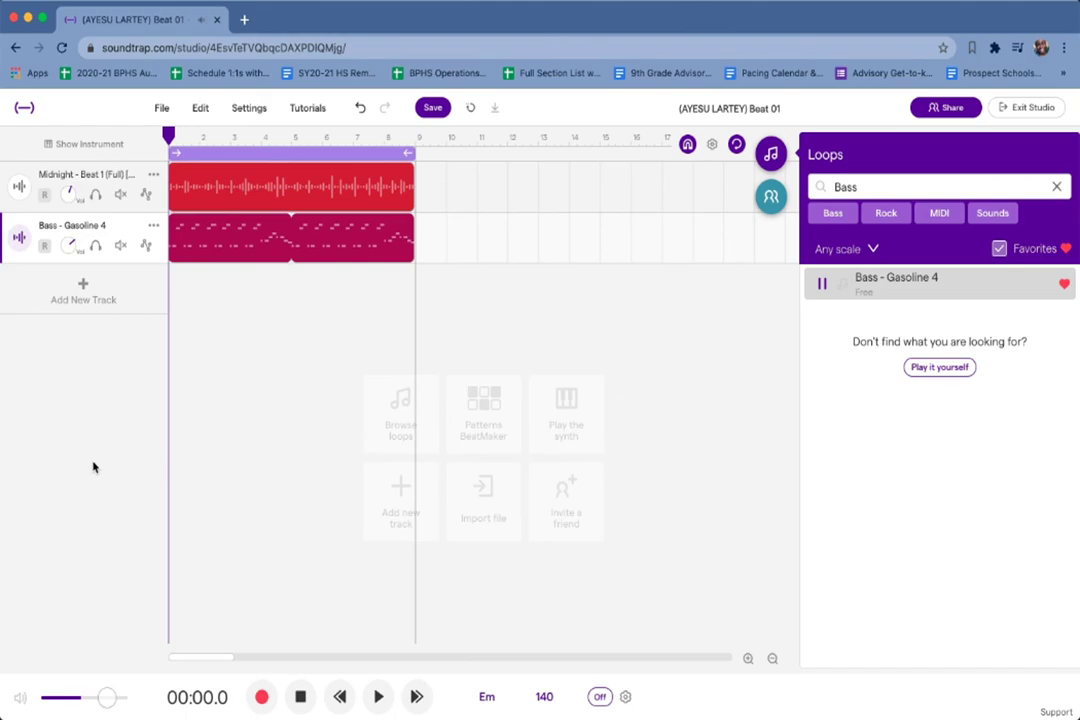
Stop the Bass - Gasoline 4 preview, audition drums and bass together, save, and replay from the start.
click(822, 286)
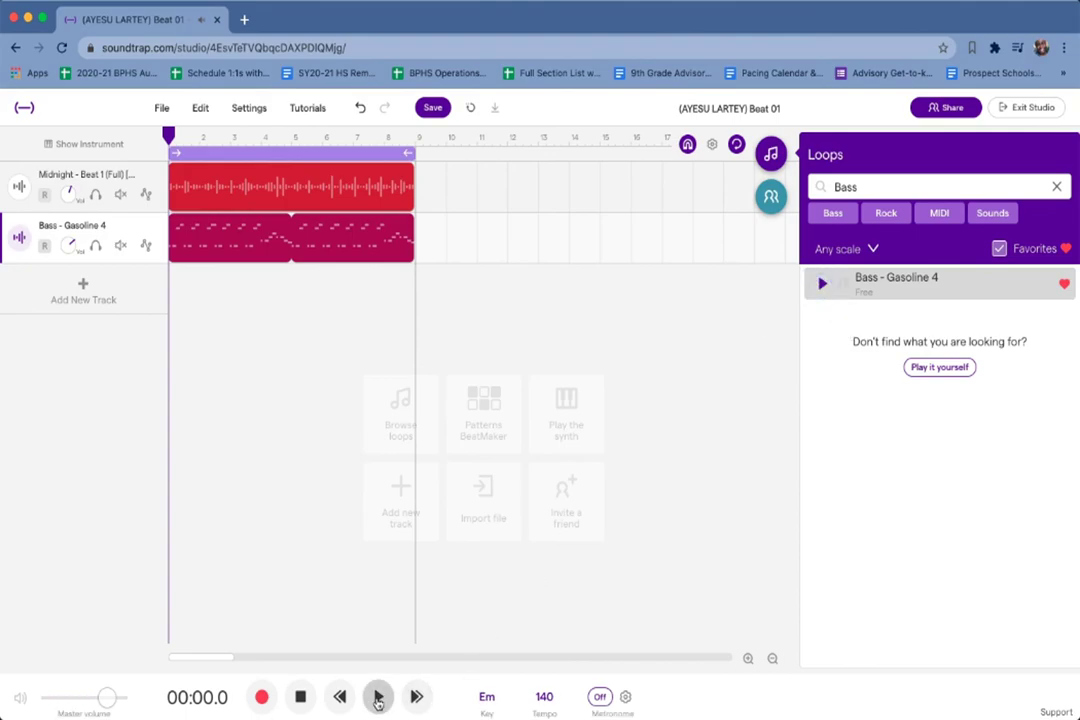
click(378, 698)
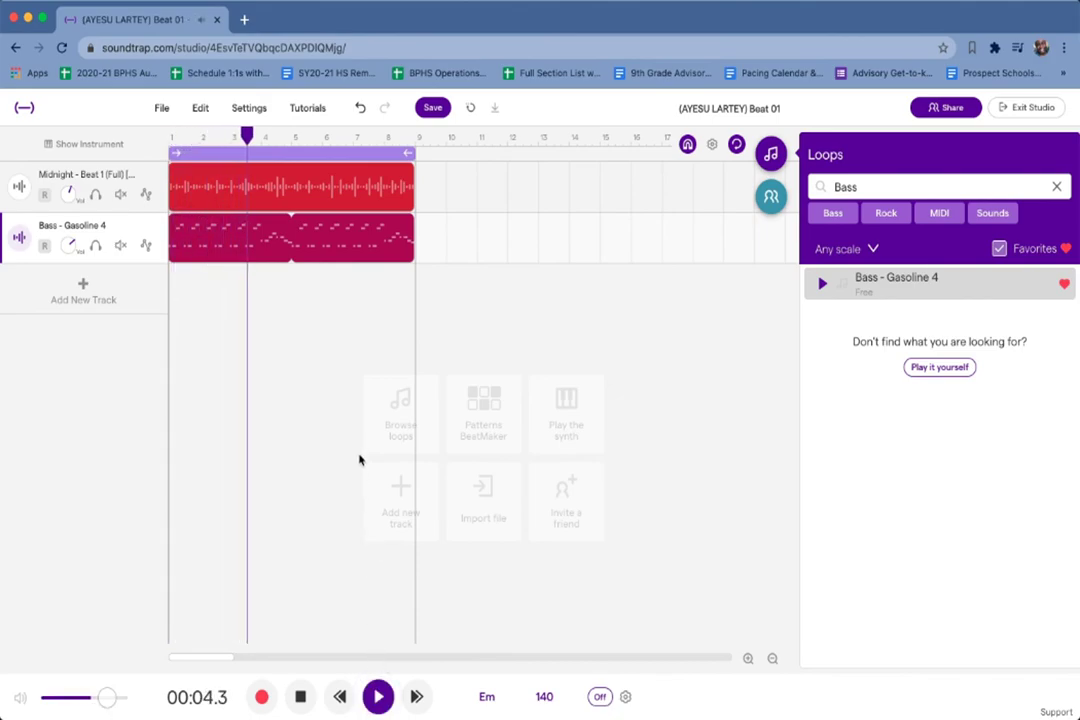
click(296, 695)
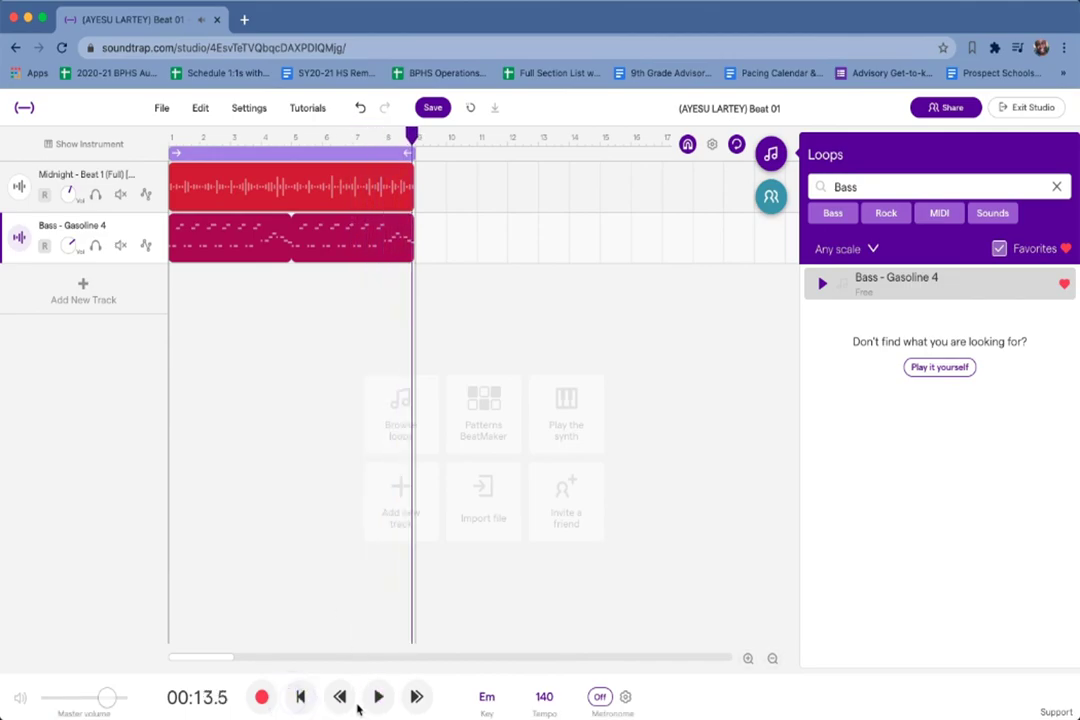
click(432, 112)
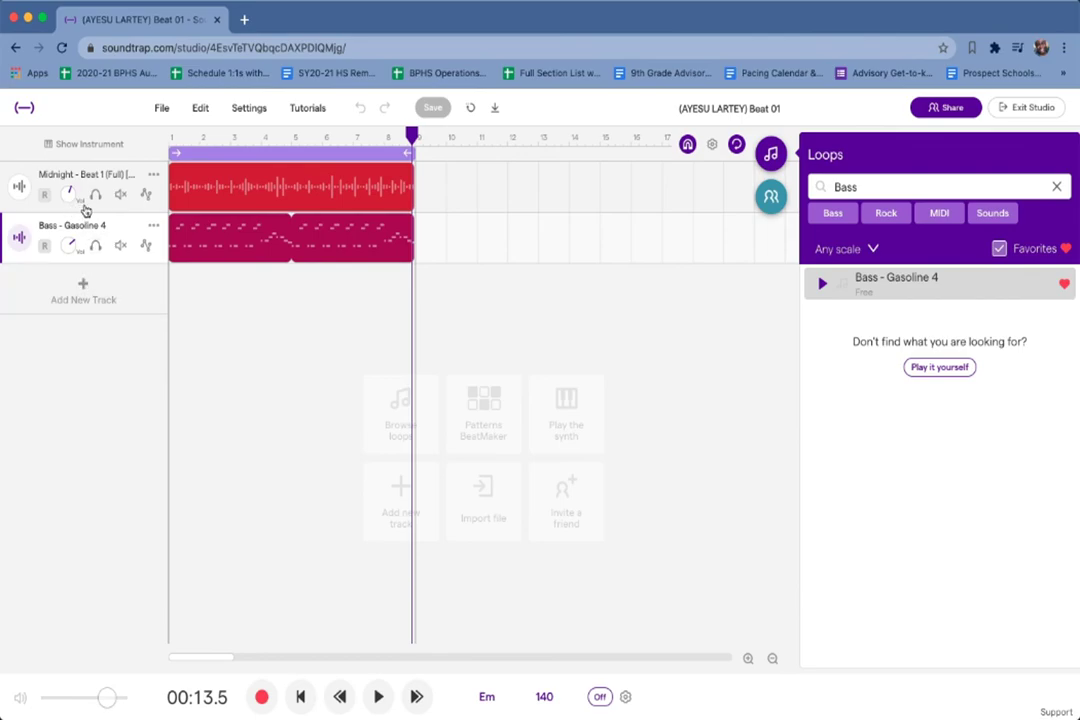
click(378, 697)
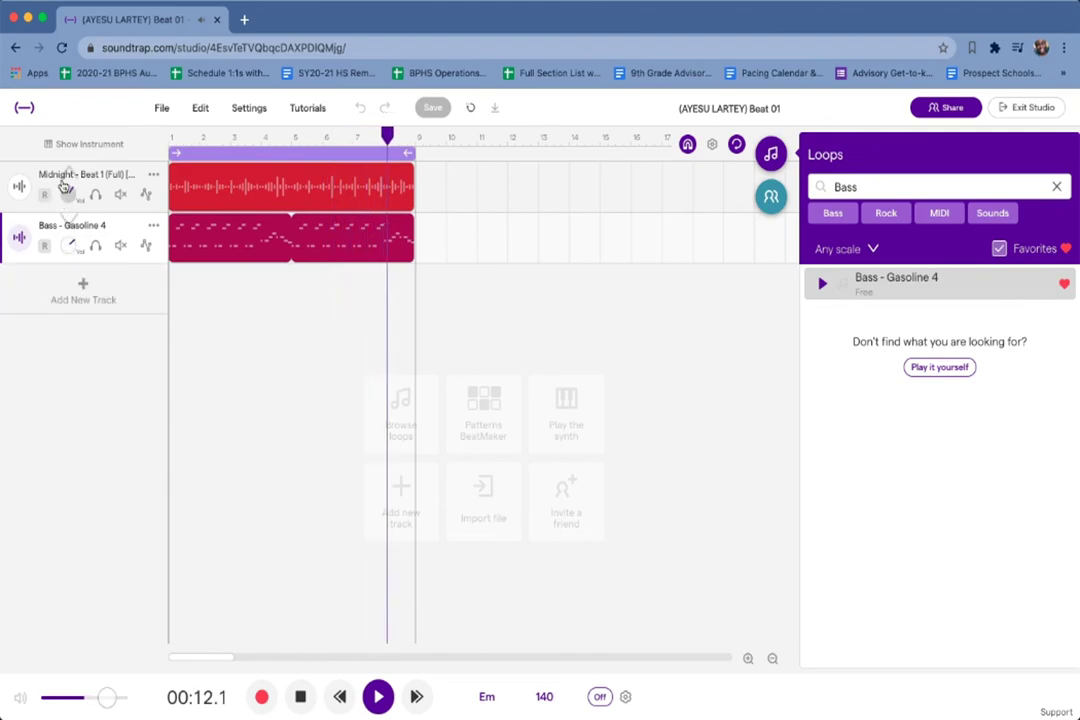
Nudge the Midnight drum volume and lower Bass - Gasoline 4 during playback, stopping at 00:10.2.
drag(65, 173, 66, 171)
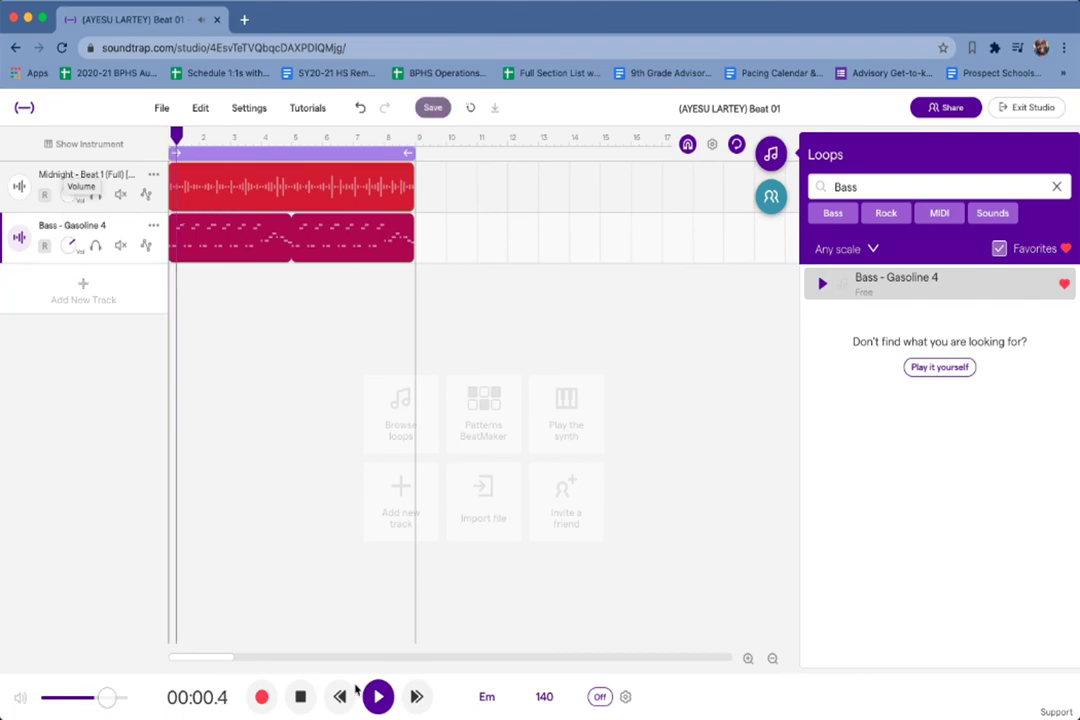
click(375, 705)
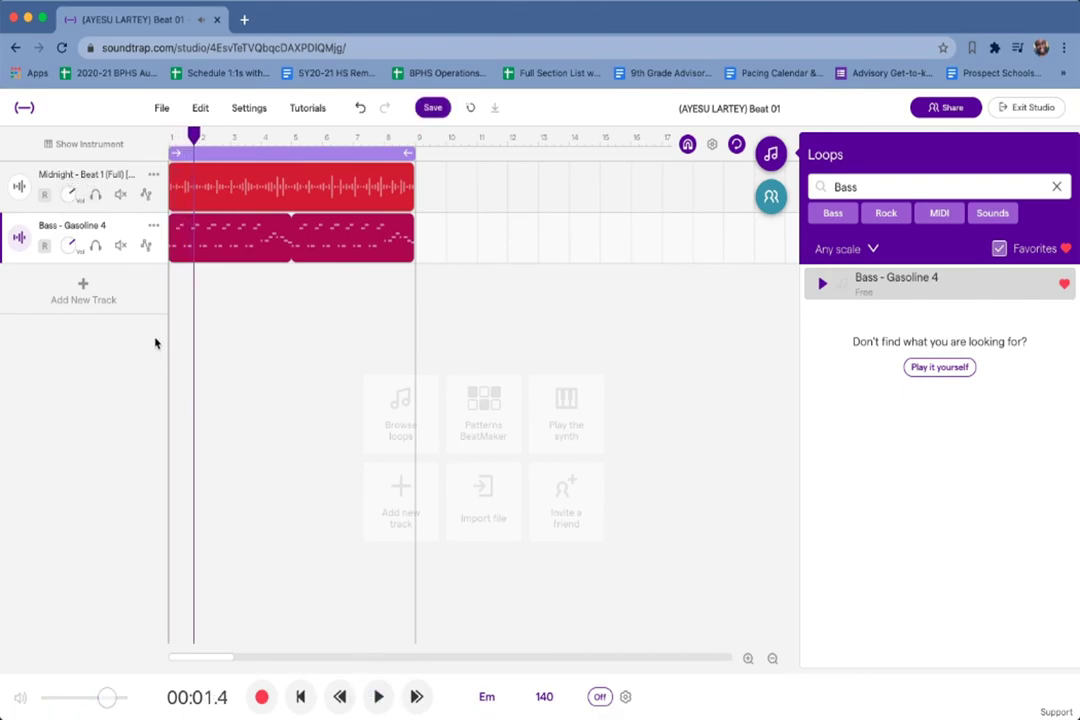
click(376, 697)
mouse_move(68, 245)
mouse_down()
mouse_move(72, 412)
mouse_move(53, 304)
mouse_move(58, 239)
mouse_up()
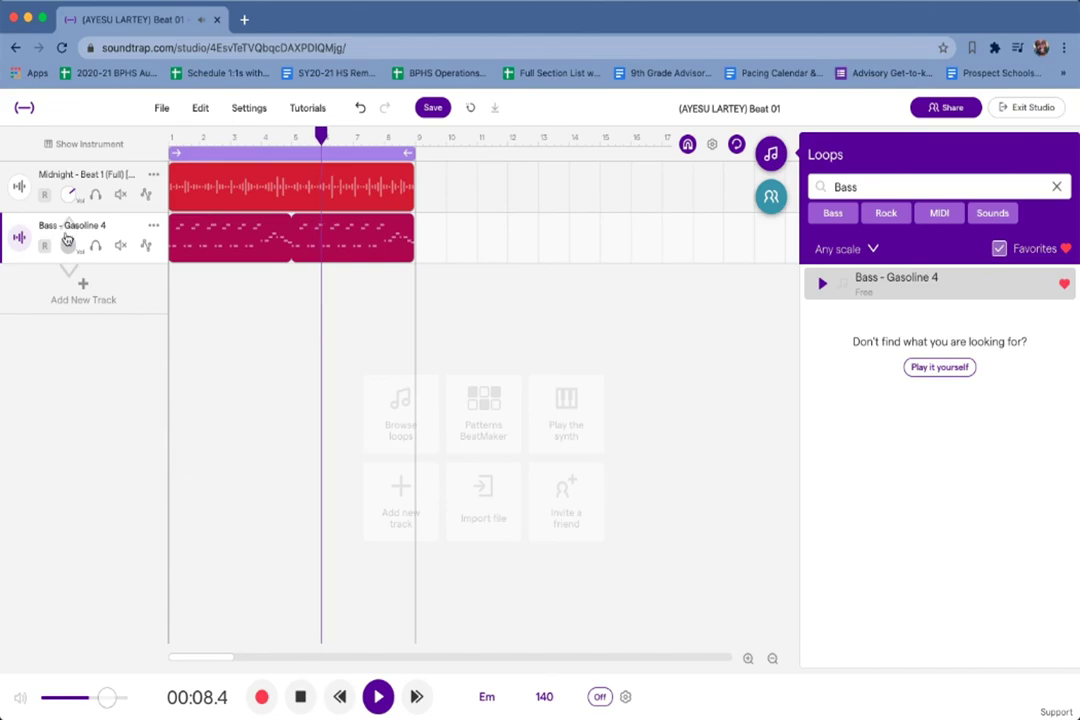
click(378, 696)
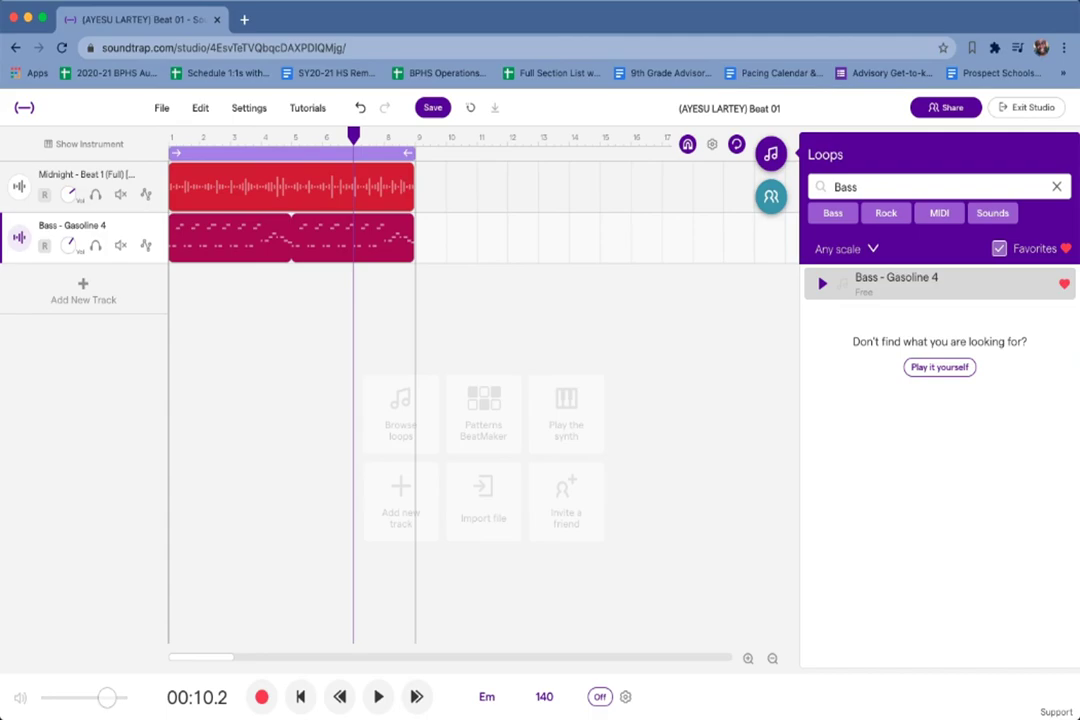
click(377, 697)
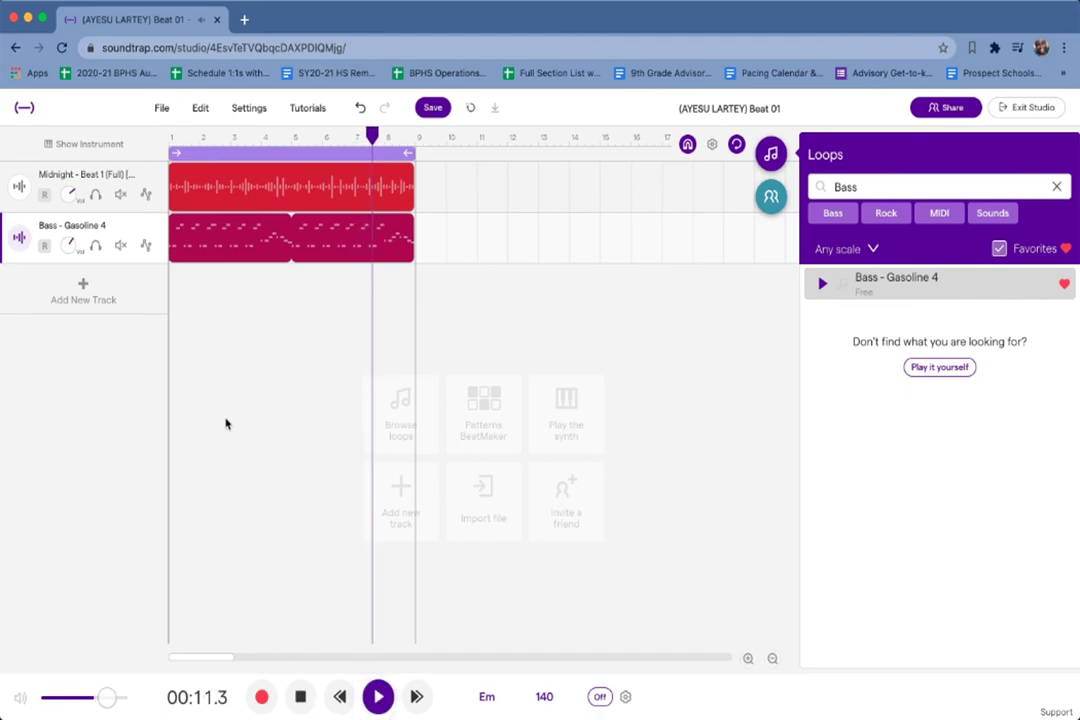
click(96, 197)
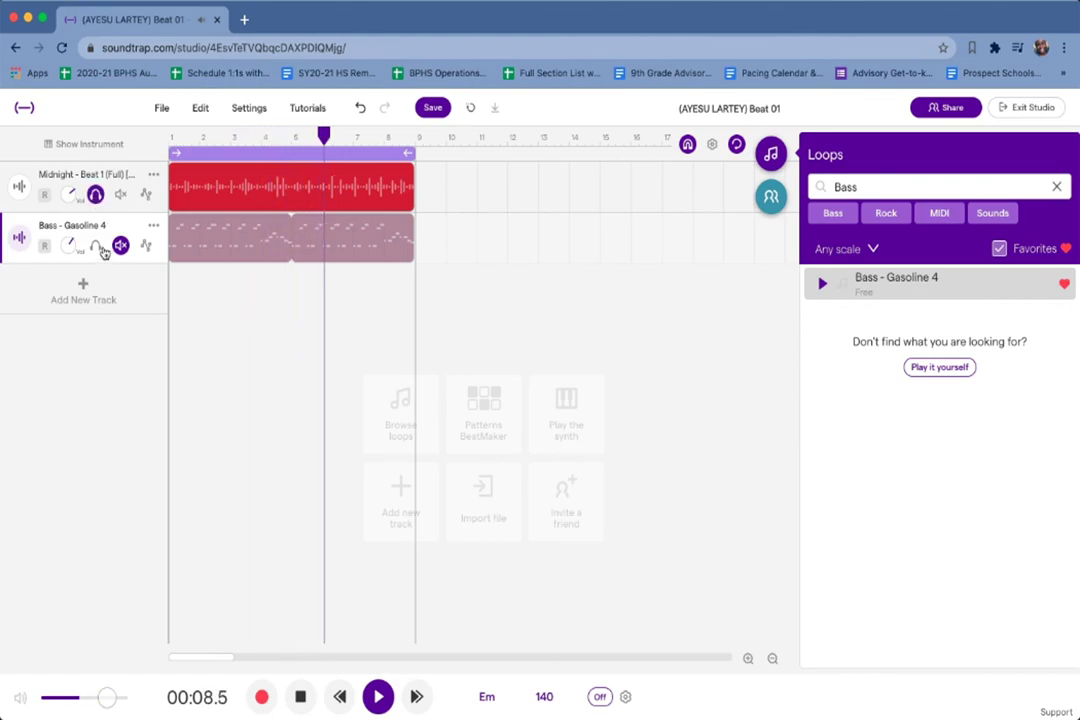
click(95, 194)
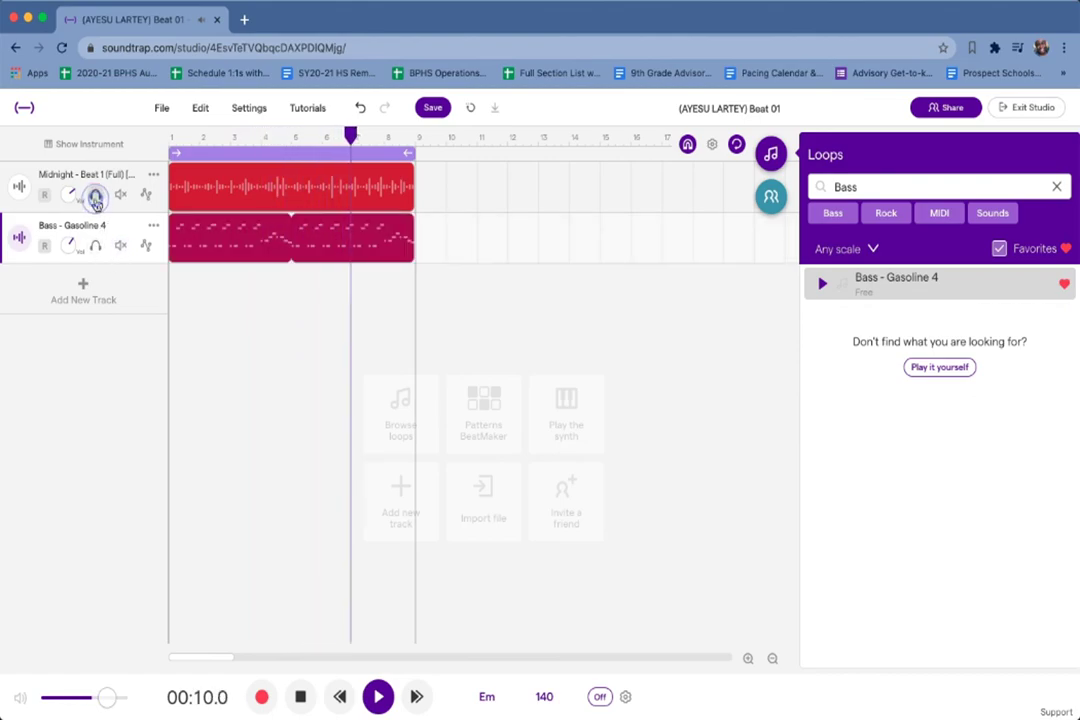
click(95, 245)
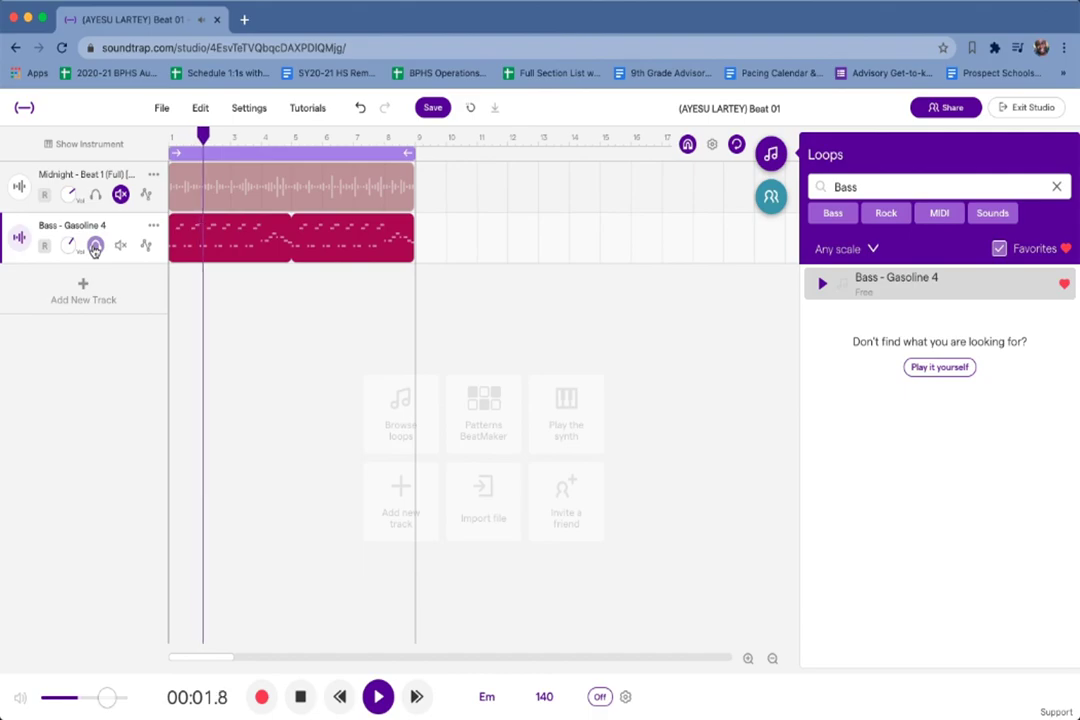
click(95, 246)
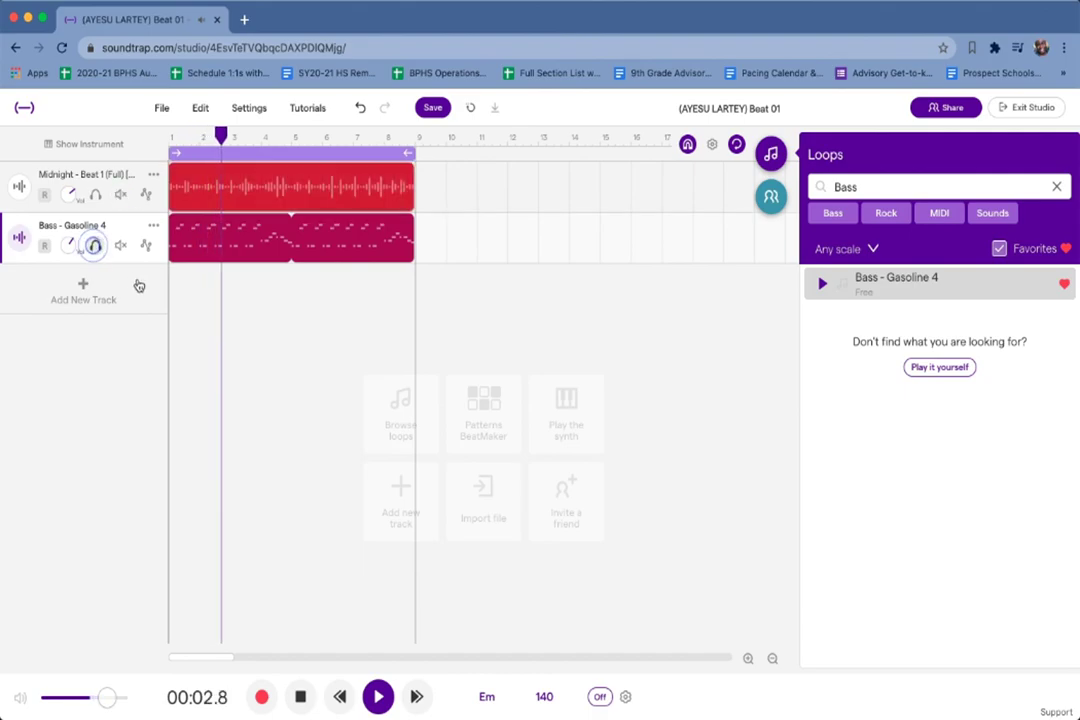
click(379, 700)
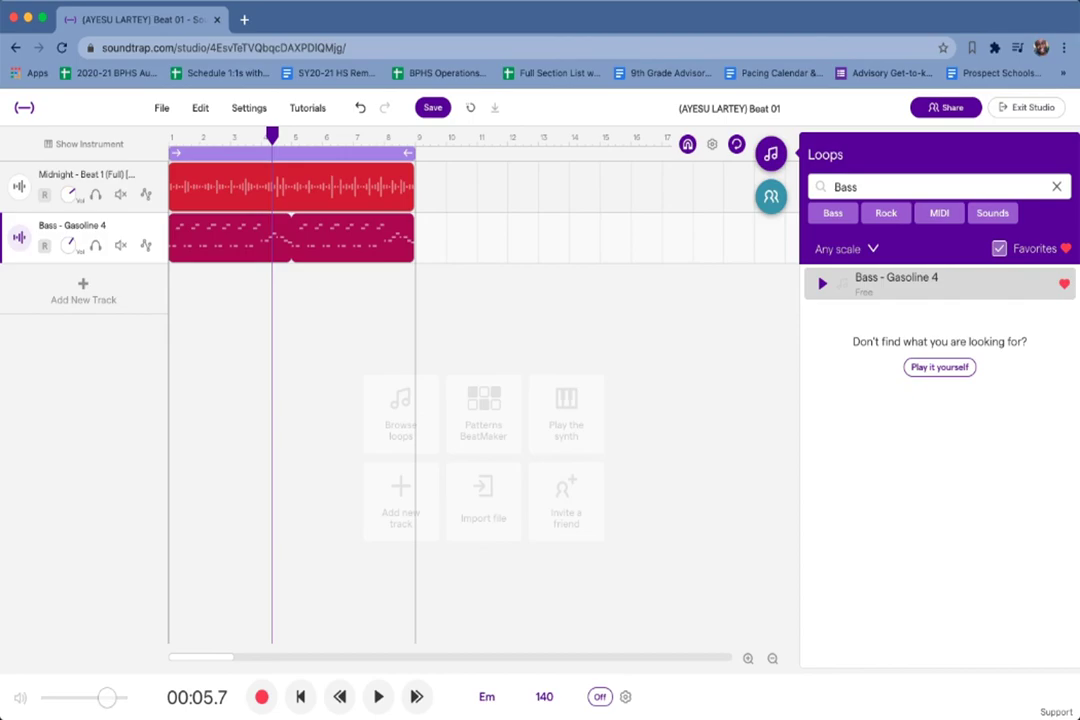
click(378, 697)
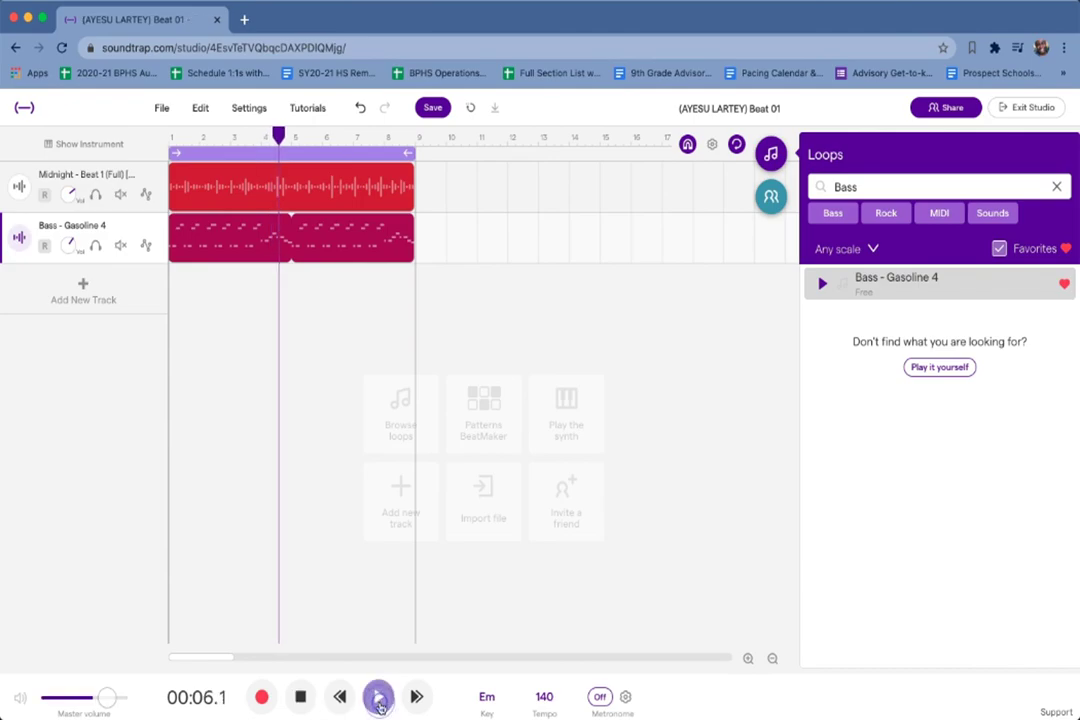
click(120, 195)
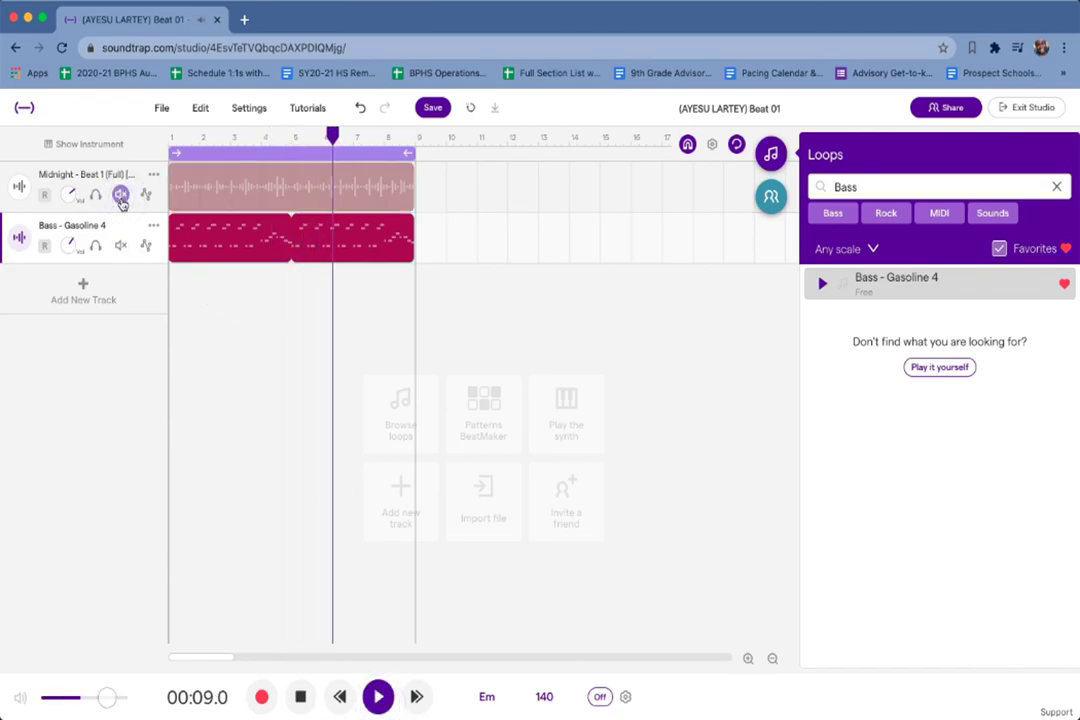
click(120, 195)
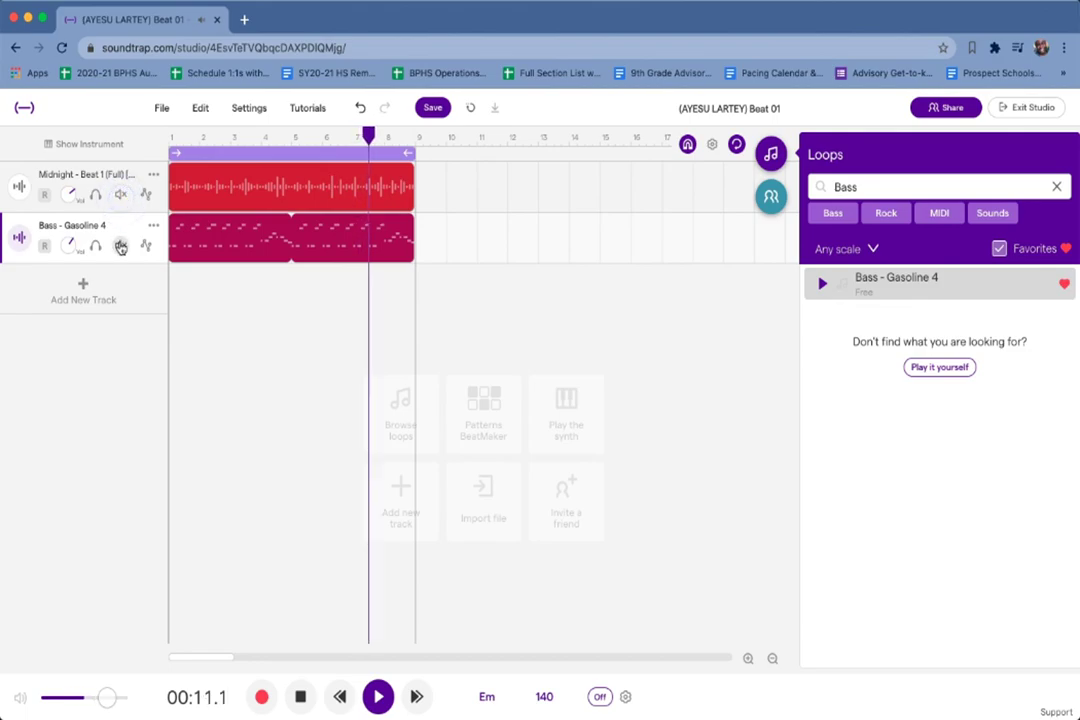
click(120, 245)
click(120, 245)
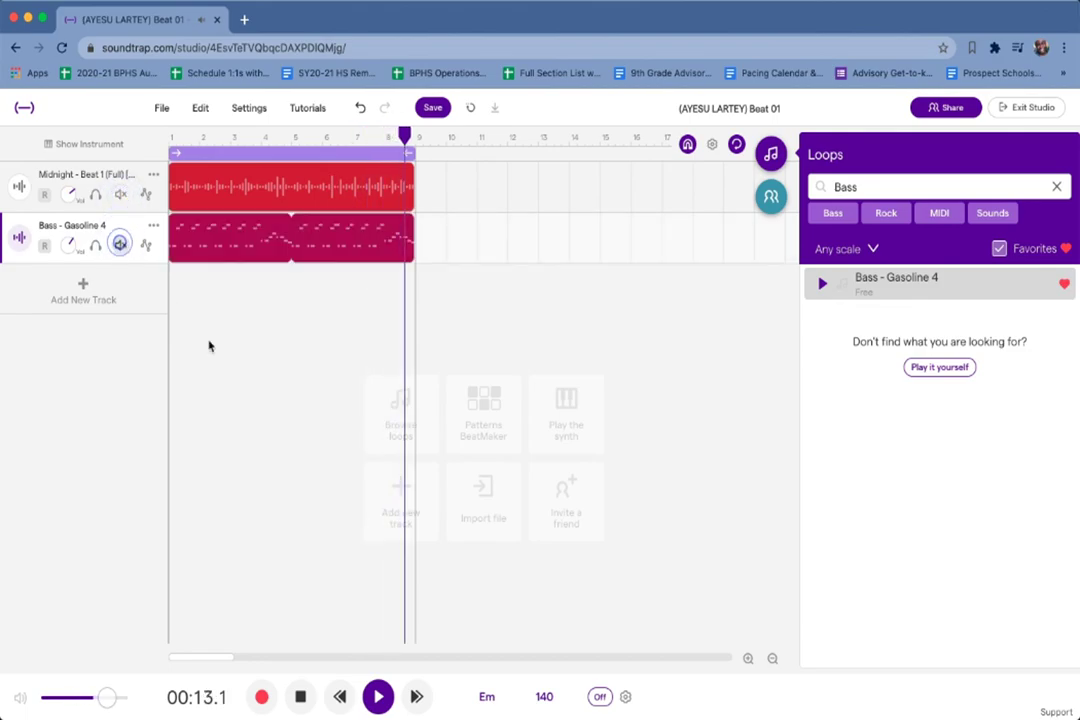
click(376, 698)
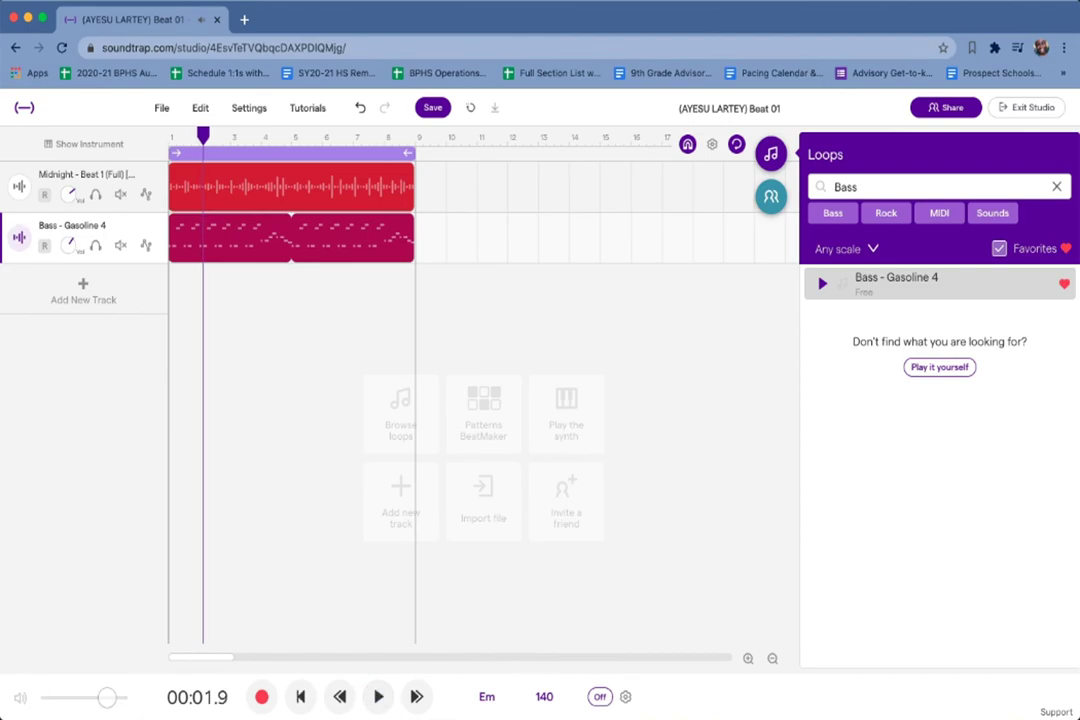
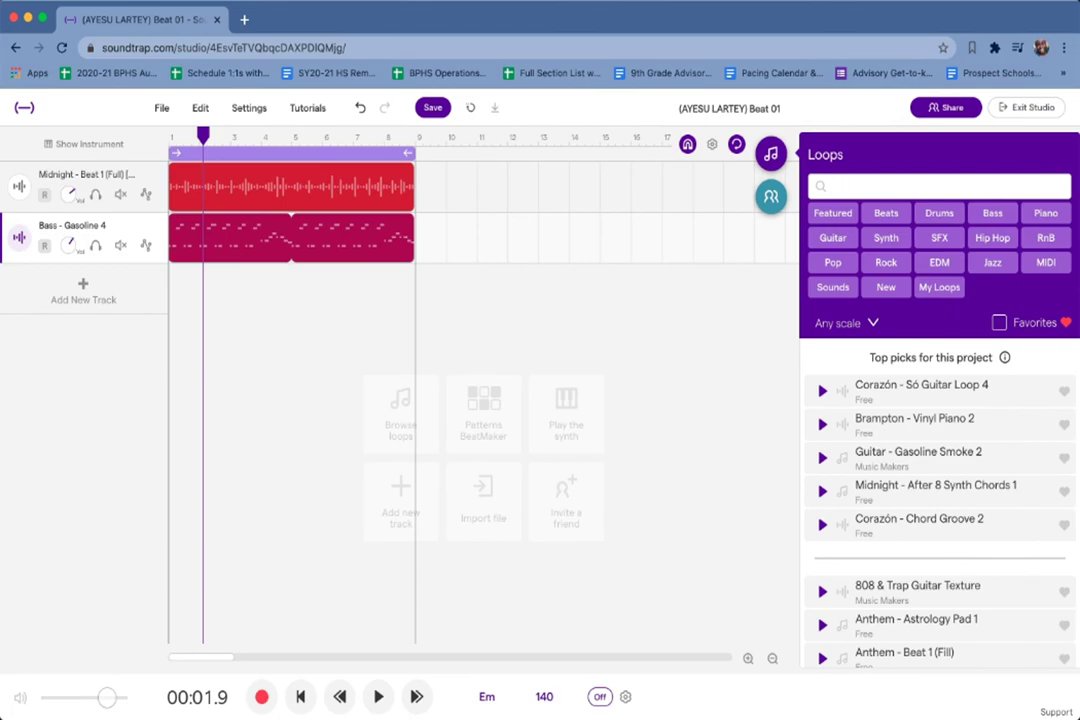
Filter the loop library to Piano and preview Anthem - Piano Chords 2.
click(1045, 214)
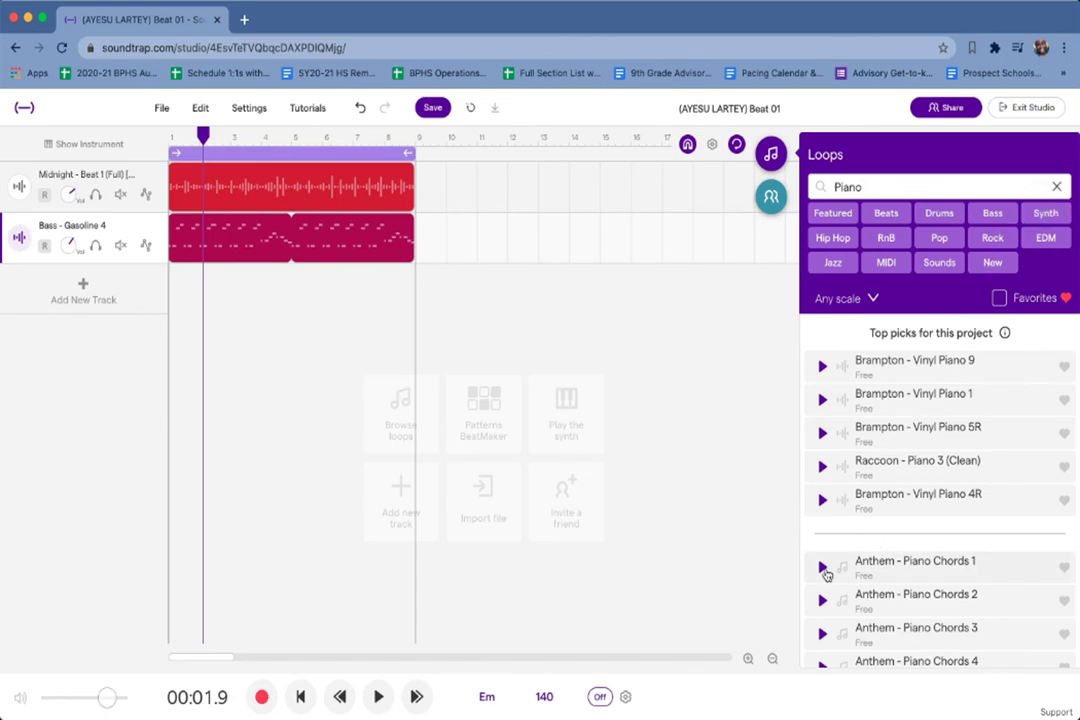
scroll(826, 575, down, 3)
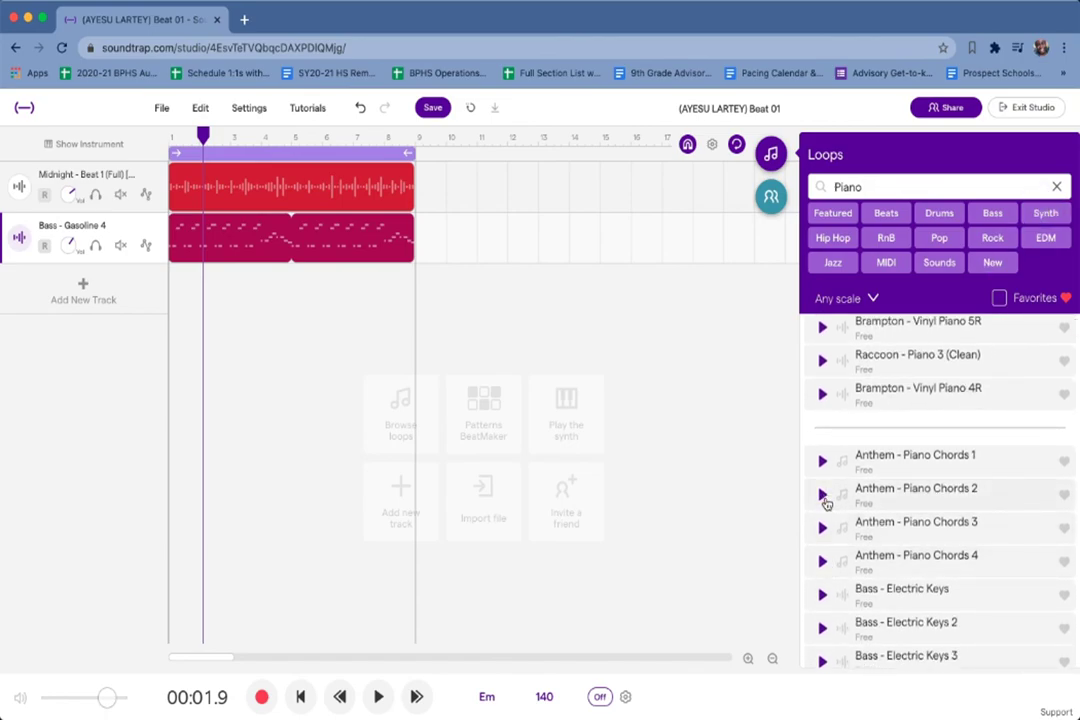
click(824, 498)
Browse further down, preview Brampton - Vinyl Piano 13, then stop the preview.
scroll(822, 500, down, 5)
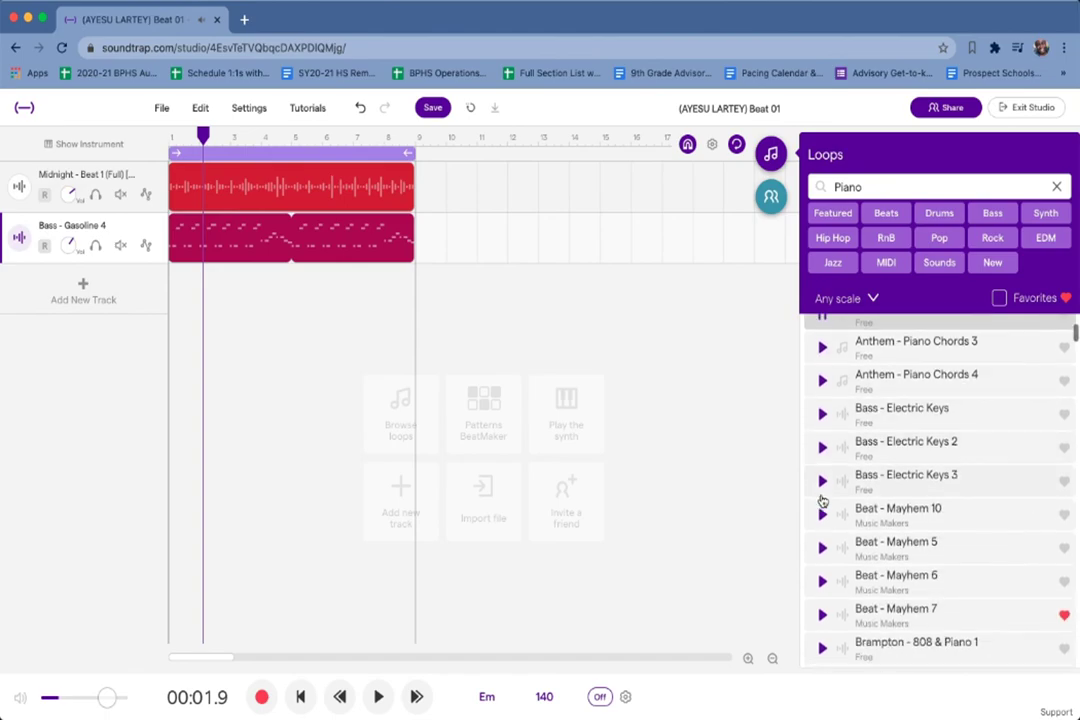
scroll(822, 500, down, 1)
scroll(822, 500, down, 5)
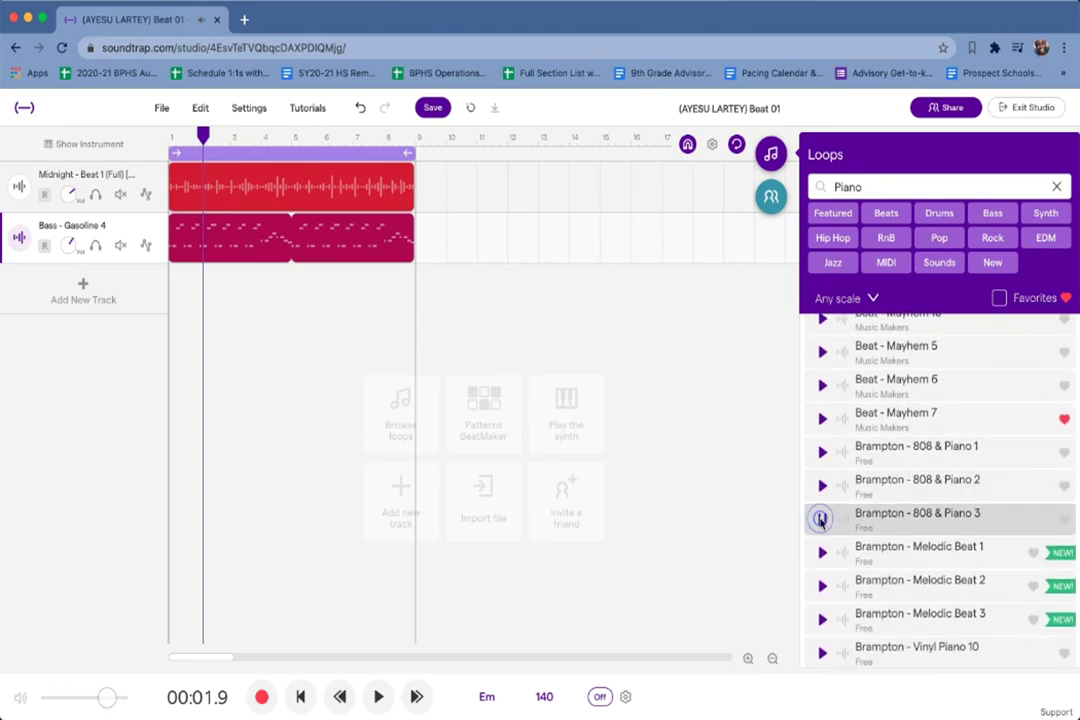
scroll(822, 520, down, 7)
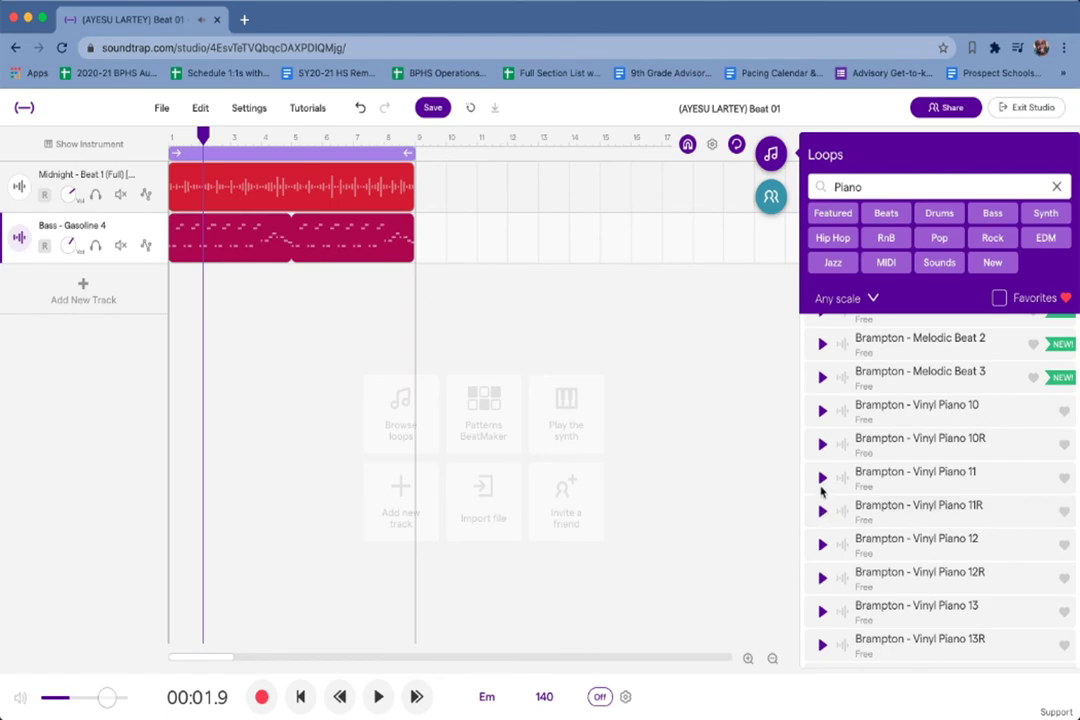
scroll(822, 490, up, 4)
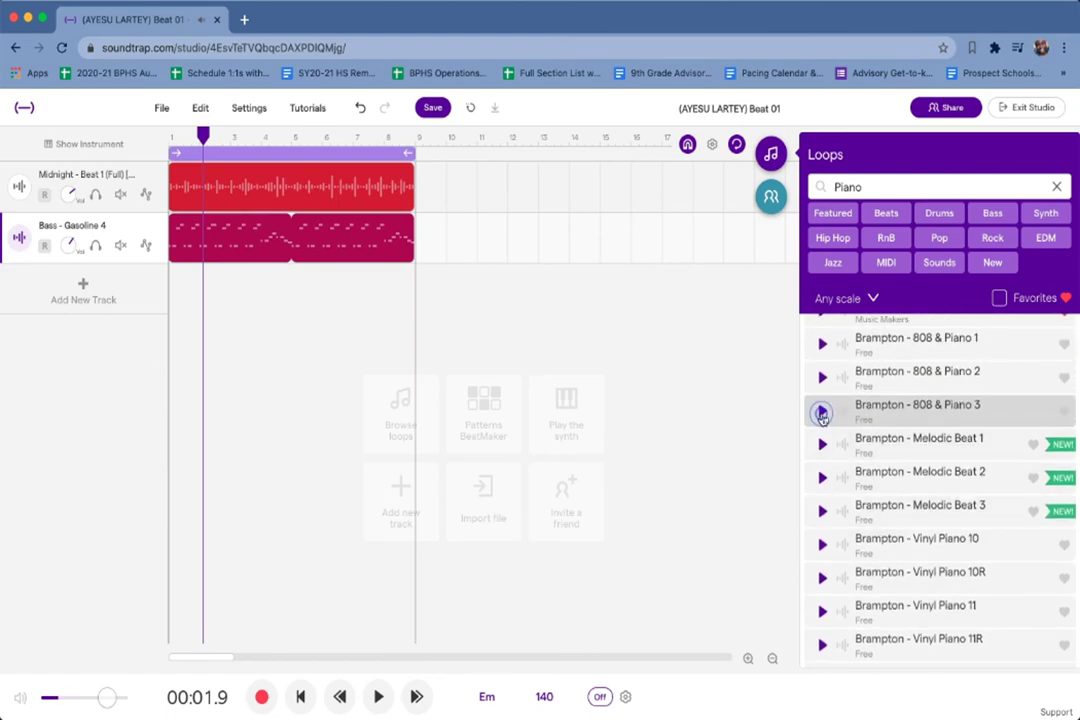
scroll(822, 440, down, 7)
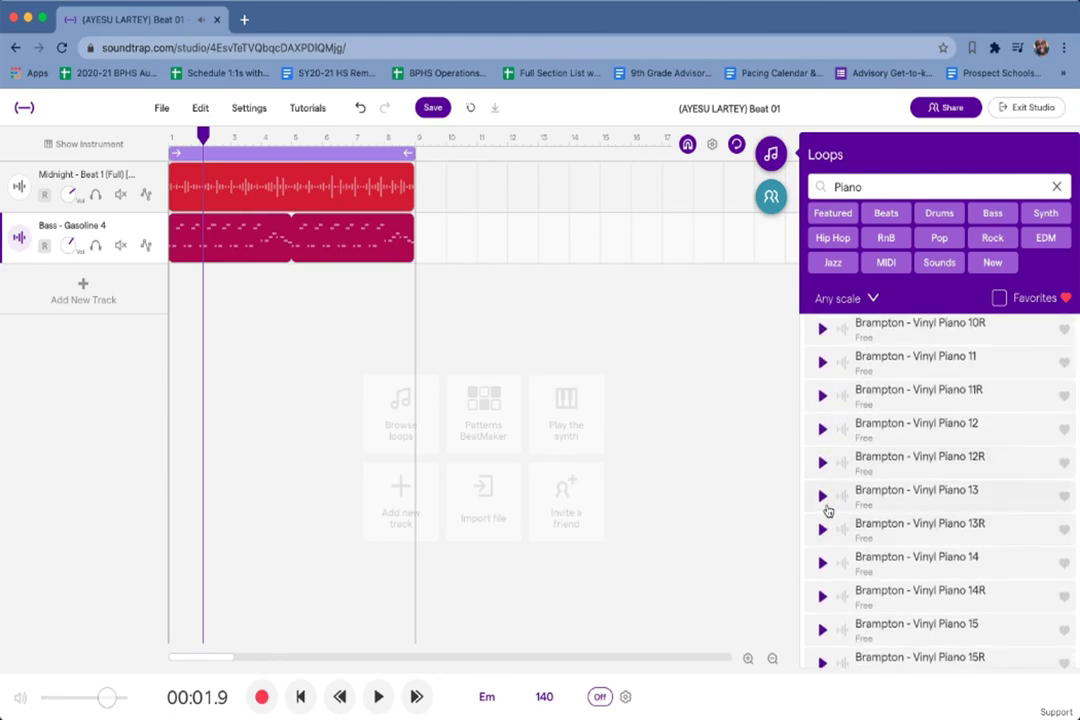
click(822, 497)
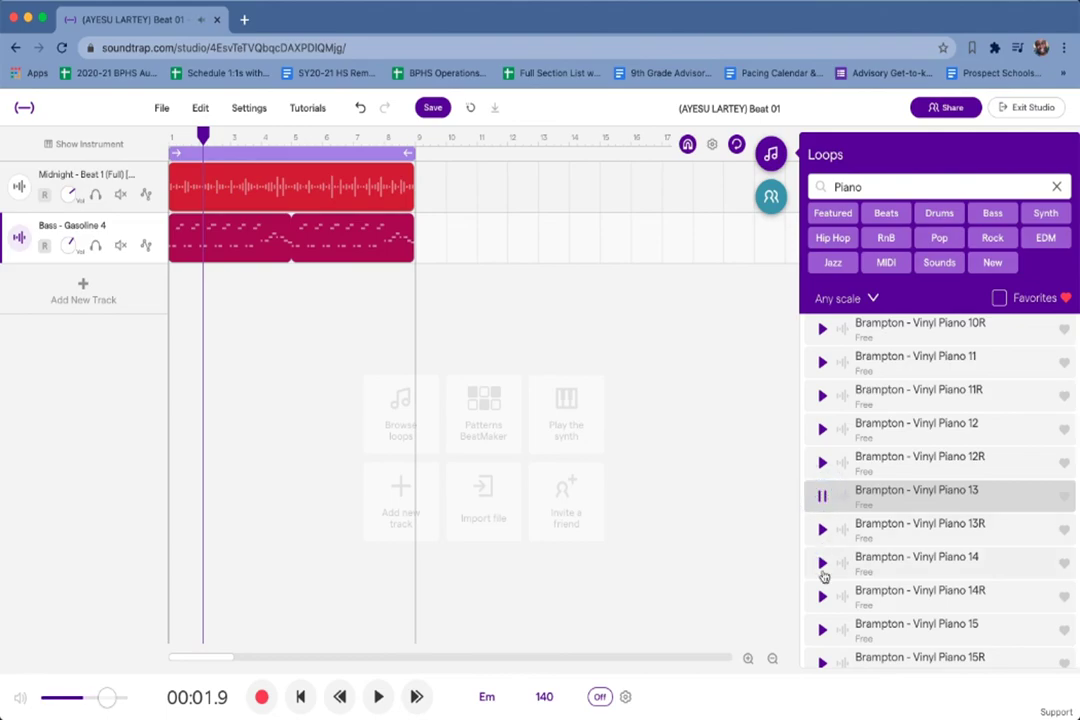
scroll(822, 570, down, 4)
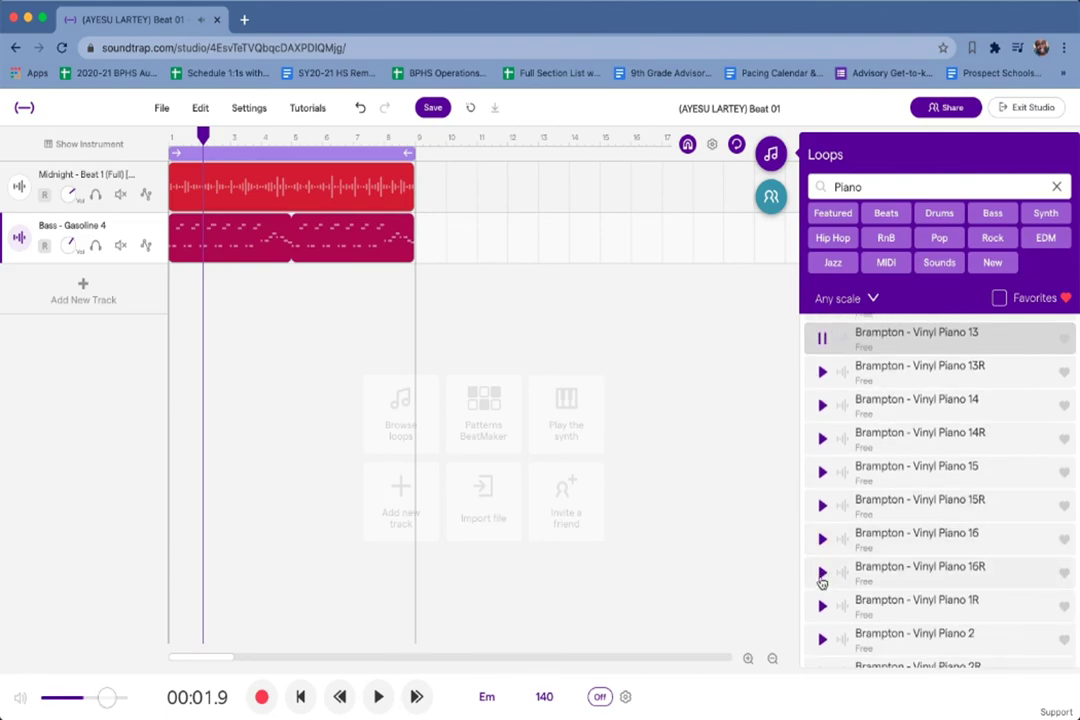
click(818, 343)
Play drums and bass while previewing Vinyl Piano 13R and 16R, then stop playback.
click(378, 697)
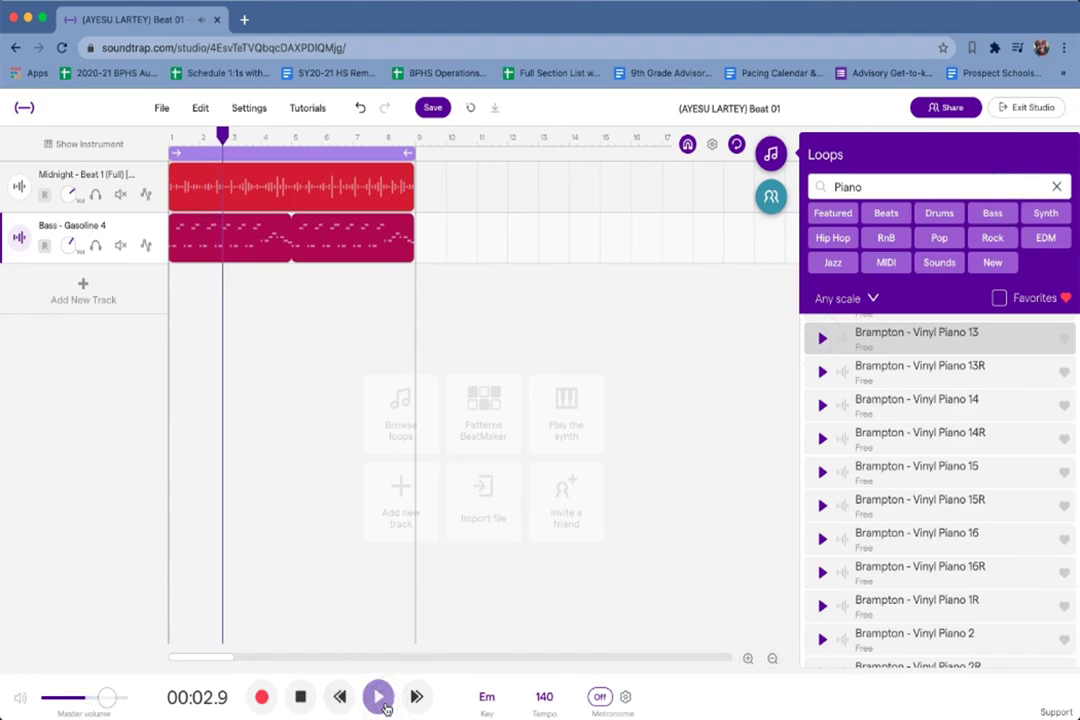
click(822, 372)
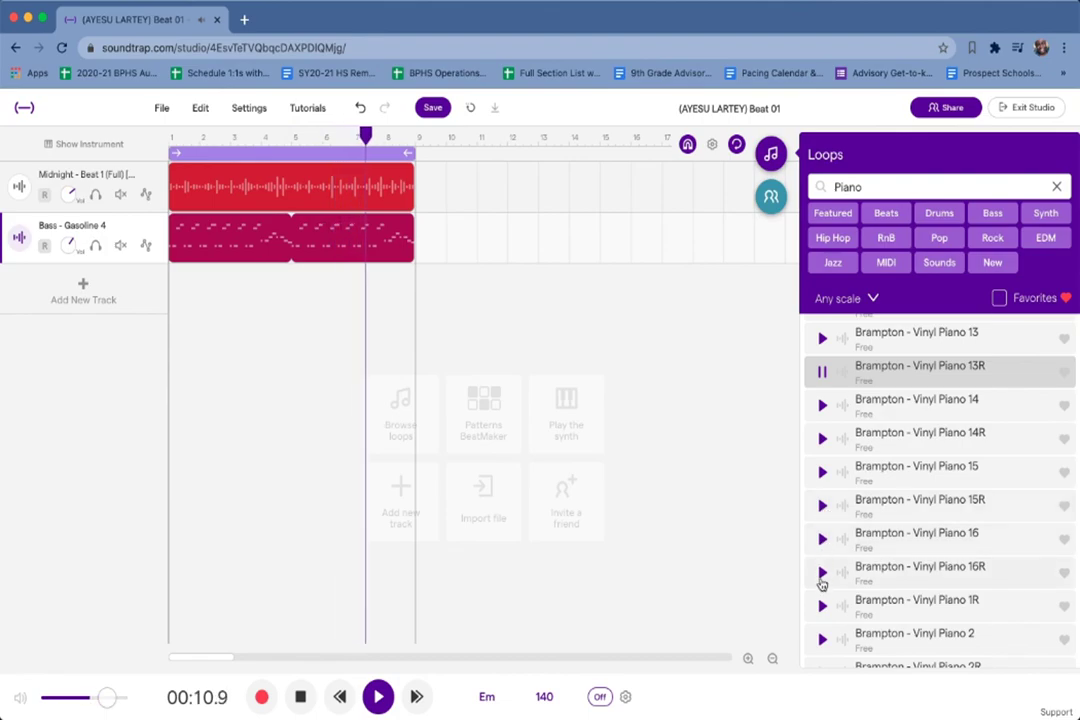
click(821, 578)
scroll(821, 580, down, 10)
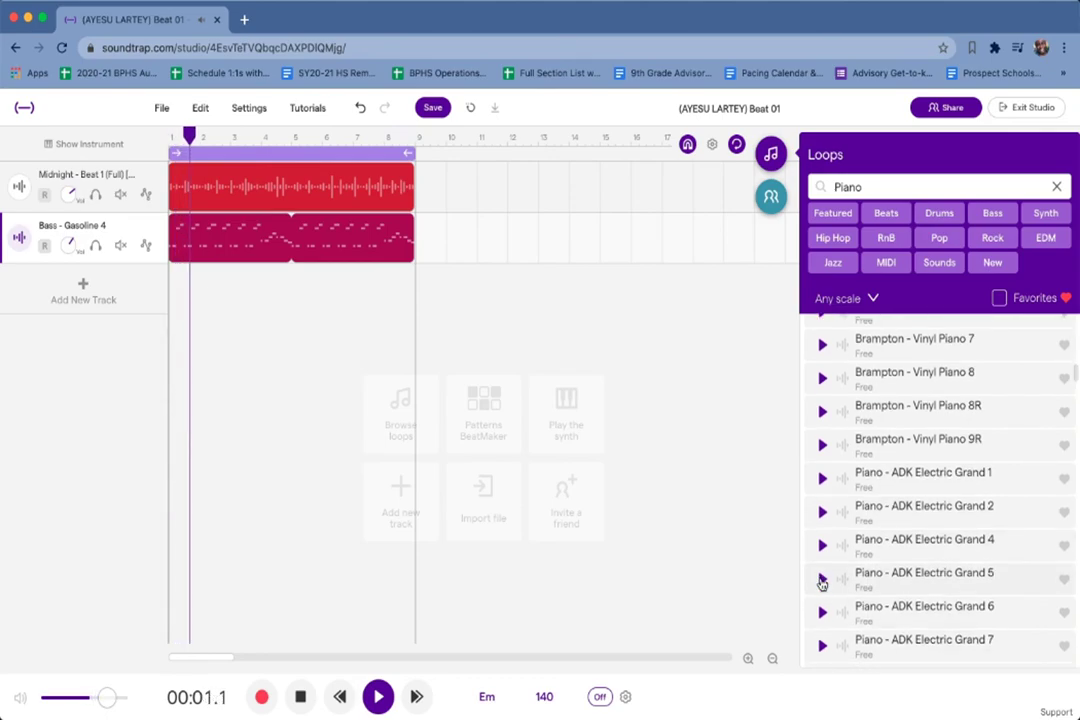
click(377, 698)
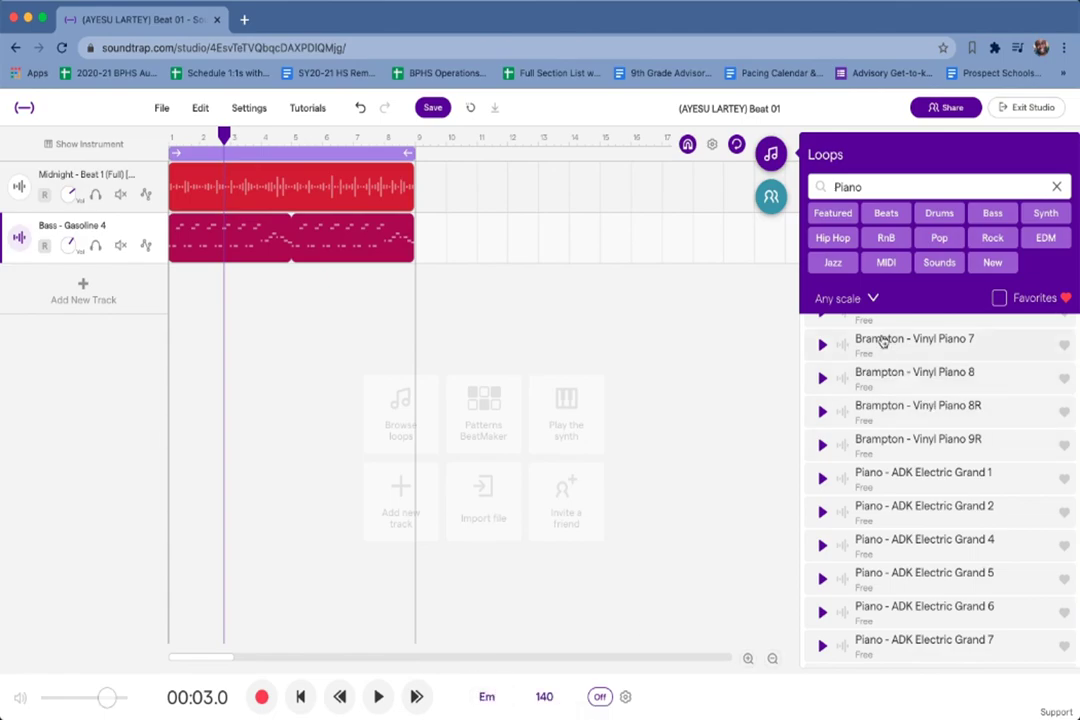
Browse down the piano loop list, then briefly start and stop the project.
scroll(903, 549, down, 5)
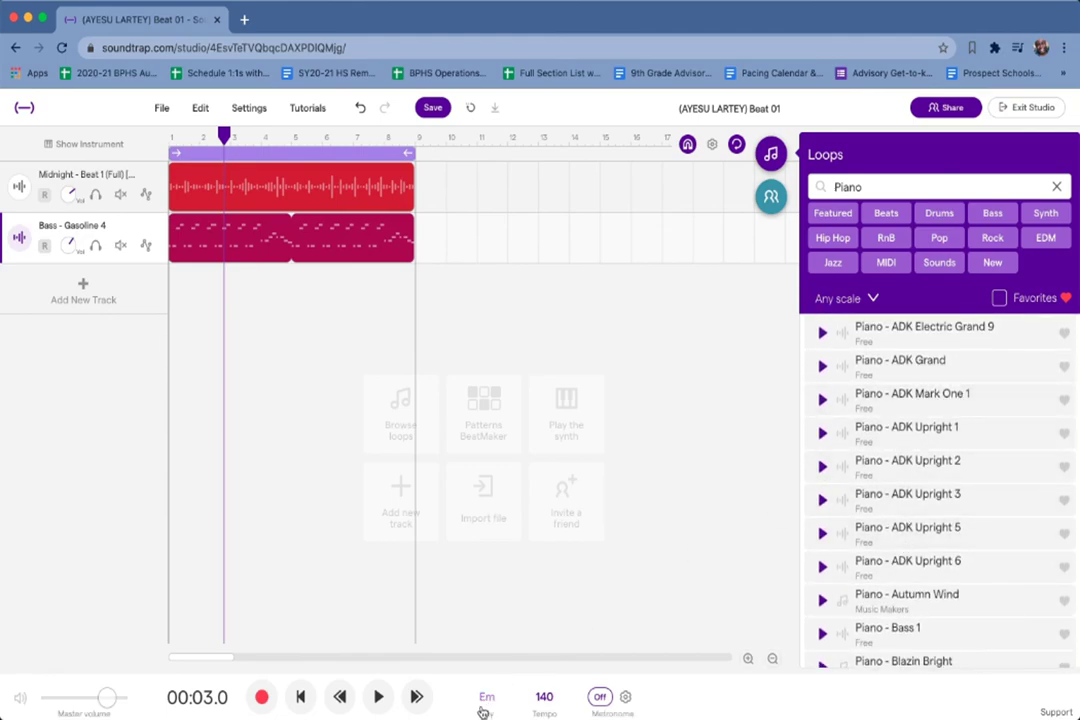
scroll(827, 550, down, 5)
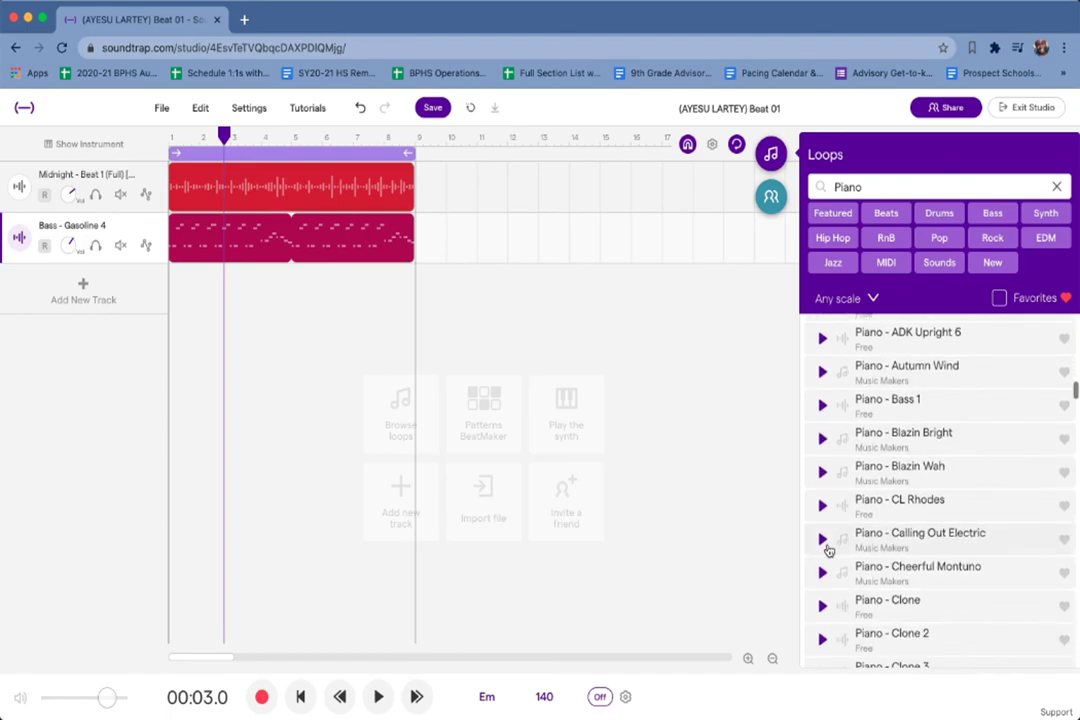
scroll(828, 550, down, 3)
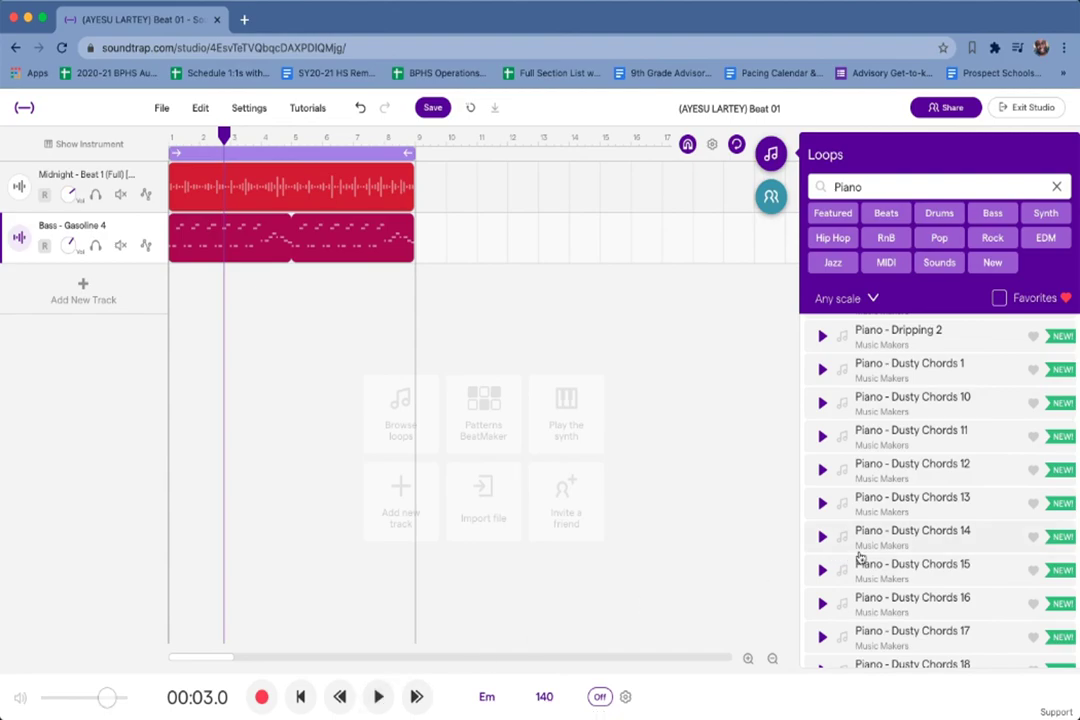
scroll(870, 450, up, 3)
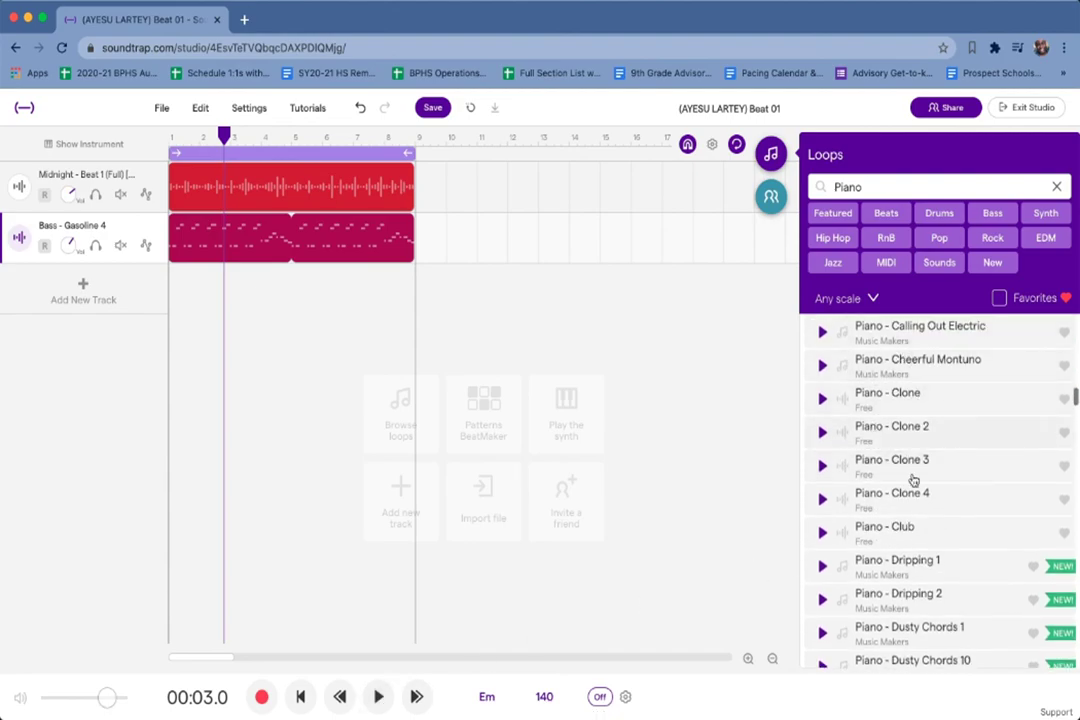
scroll(936, 399, up, 5)
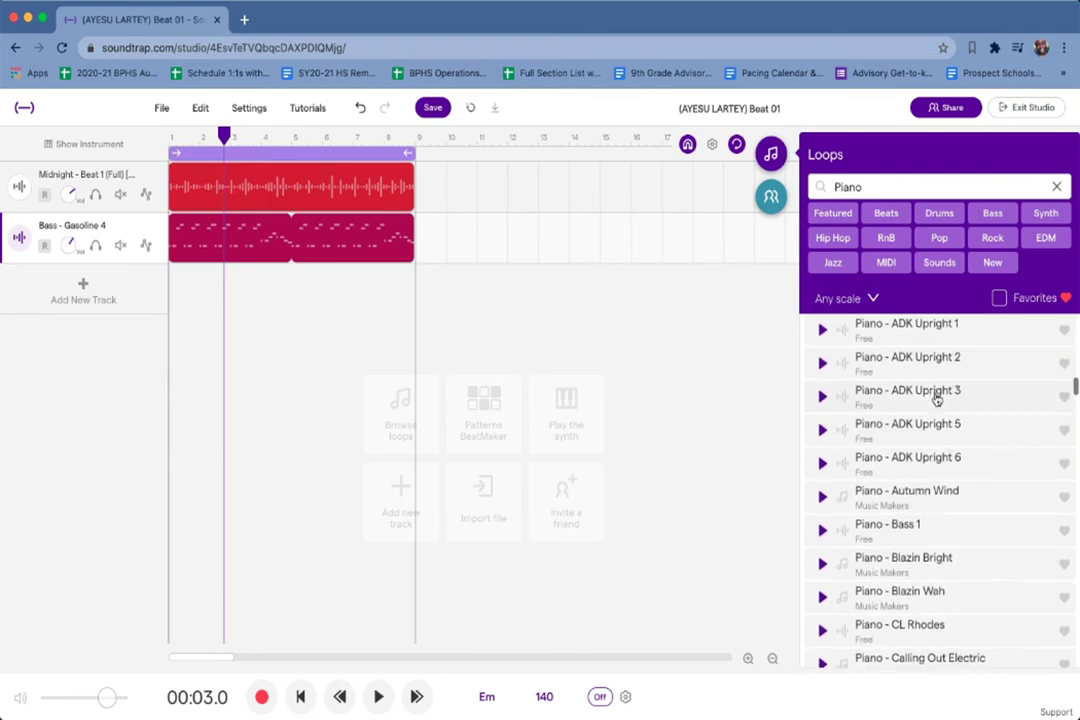
scroll(936, 399, down, 4)
scroll(936, 399, down, 3)
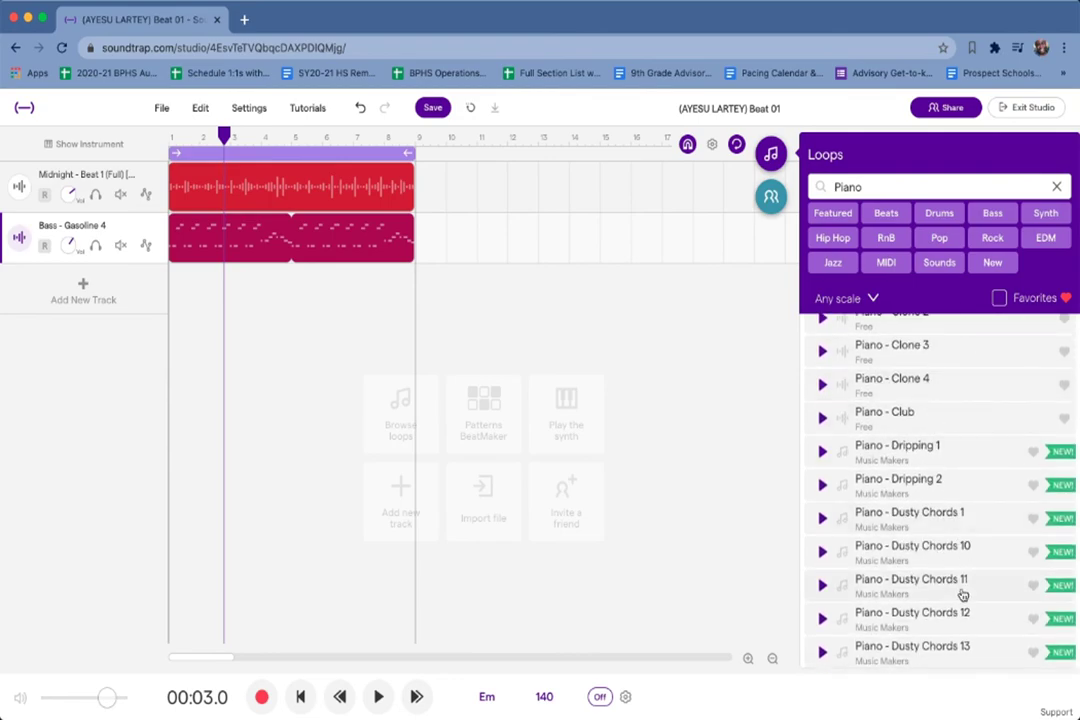
scroll(962, 594, down, 3)
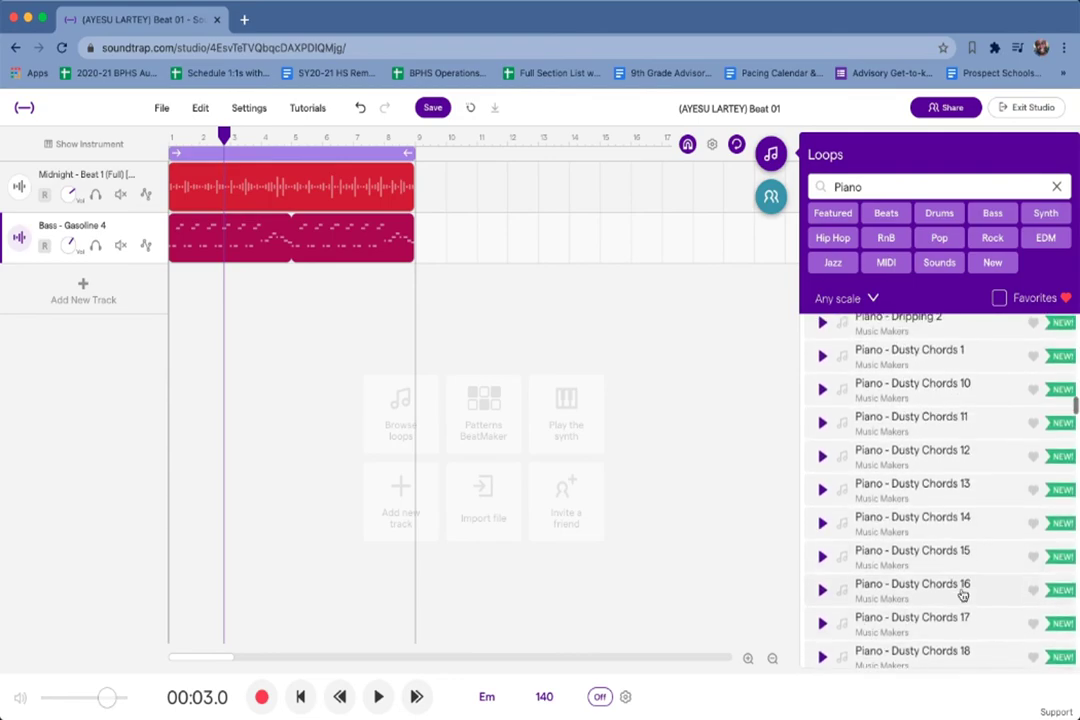
click(379, 700)
click(379, 700)
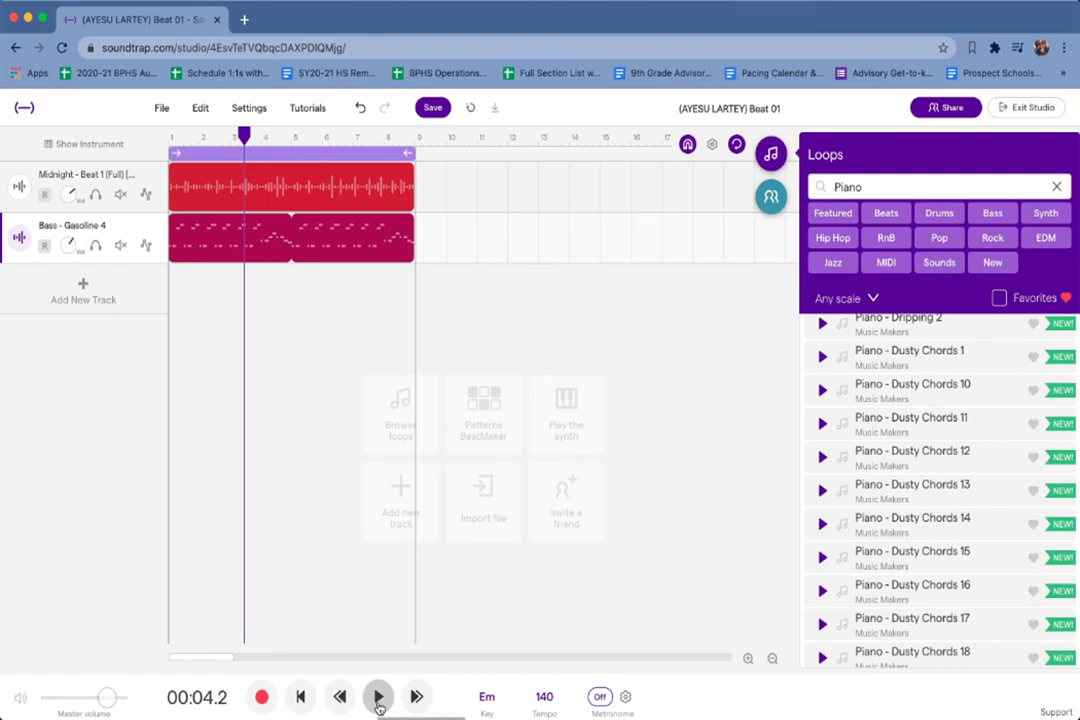
Play the project while previewing Piano - Dusty Chords 16, 2 and 6, then stop.
click(379, 705)
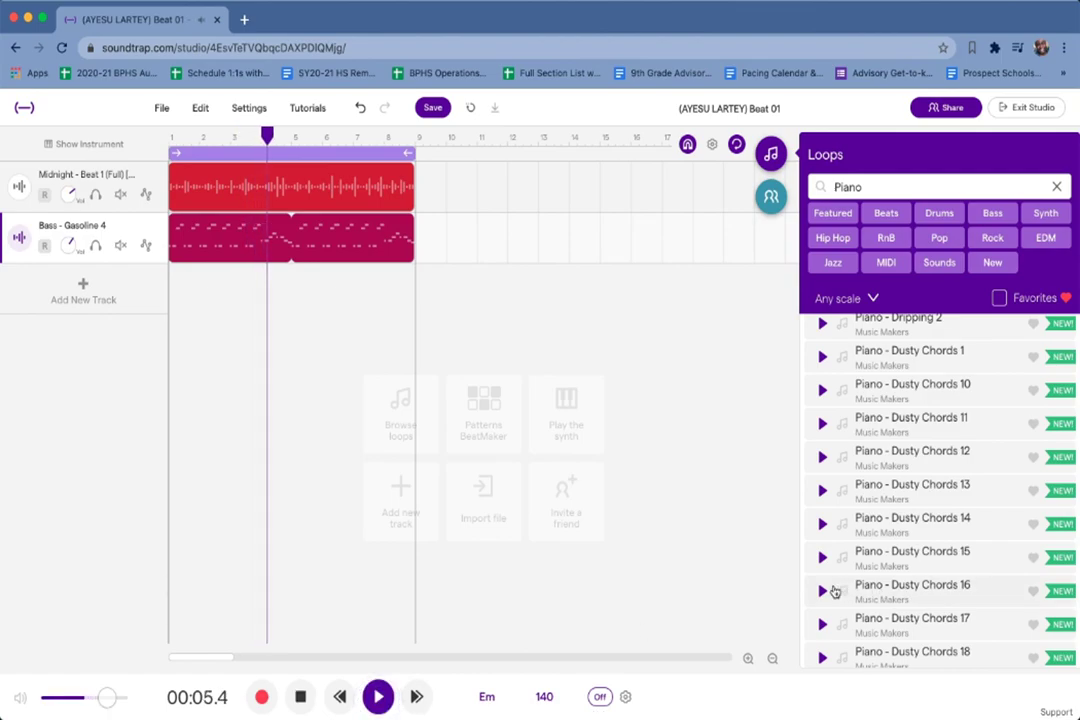
click(820, 594)
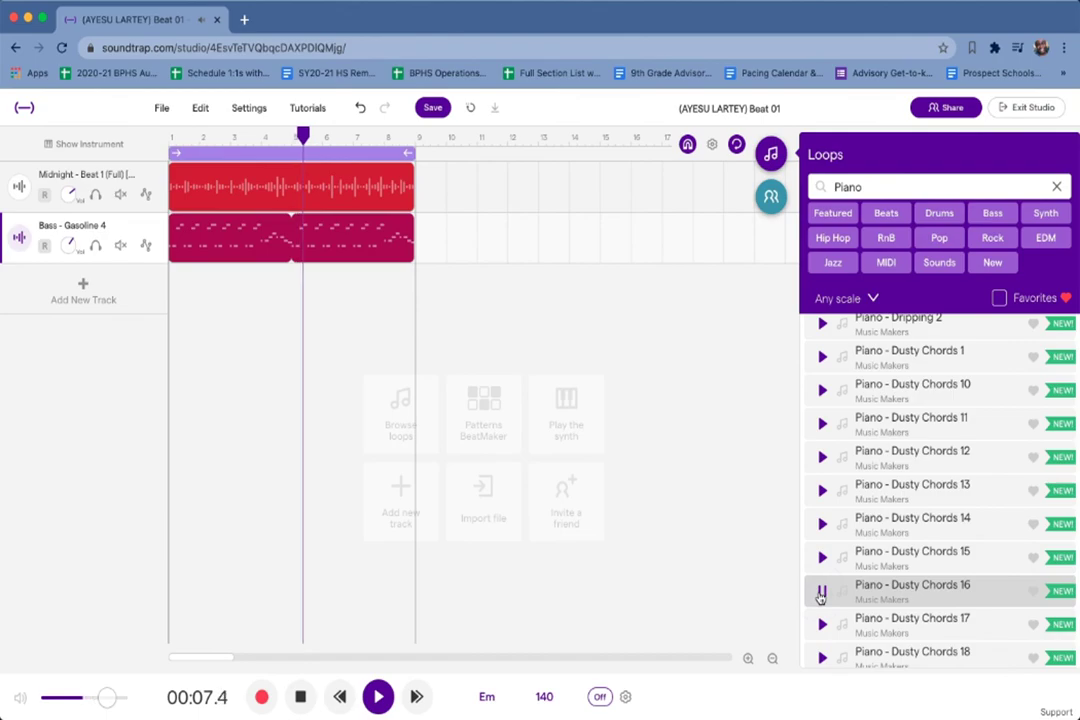
scroll(820, 598, down, 3)
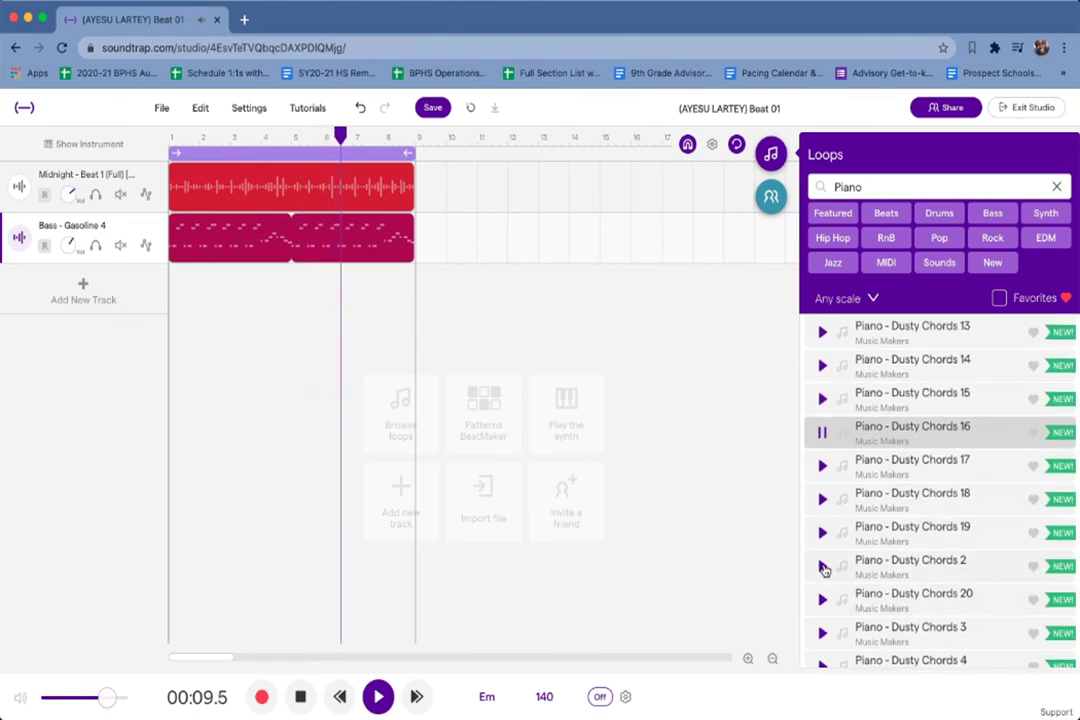
click(822, 566)
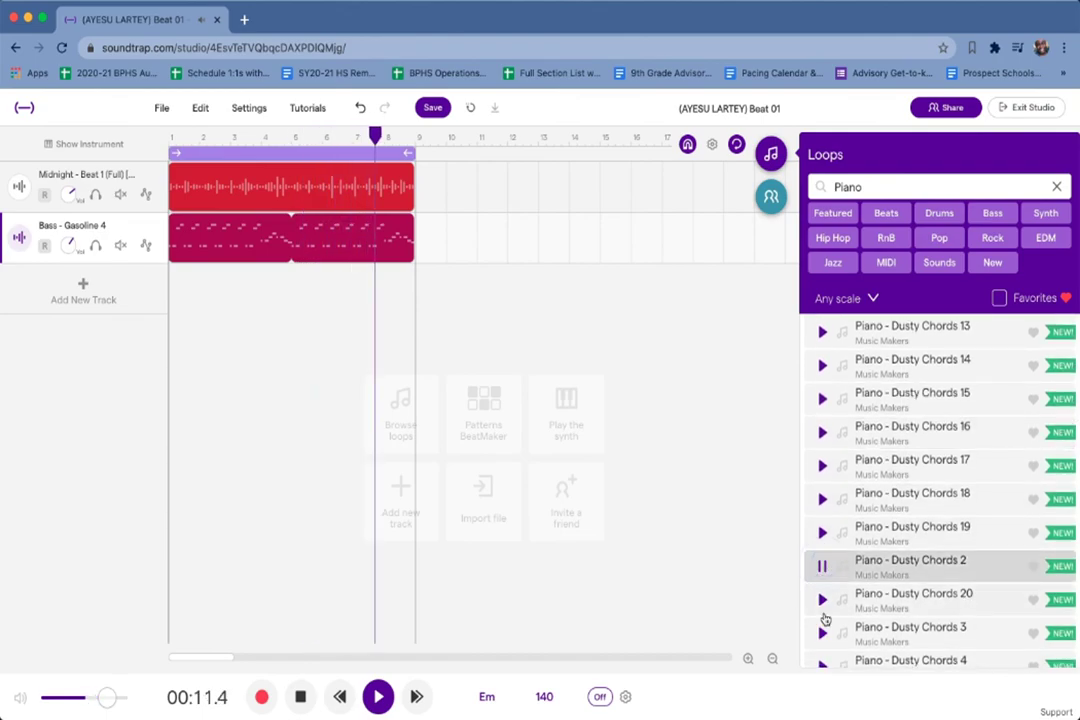
scroll(823, 600, down, 3)
click(820, 571)
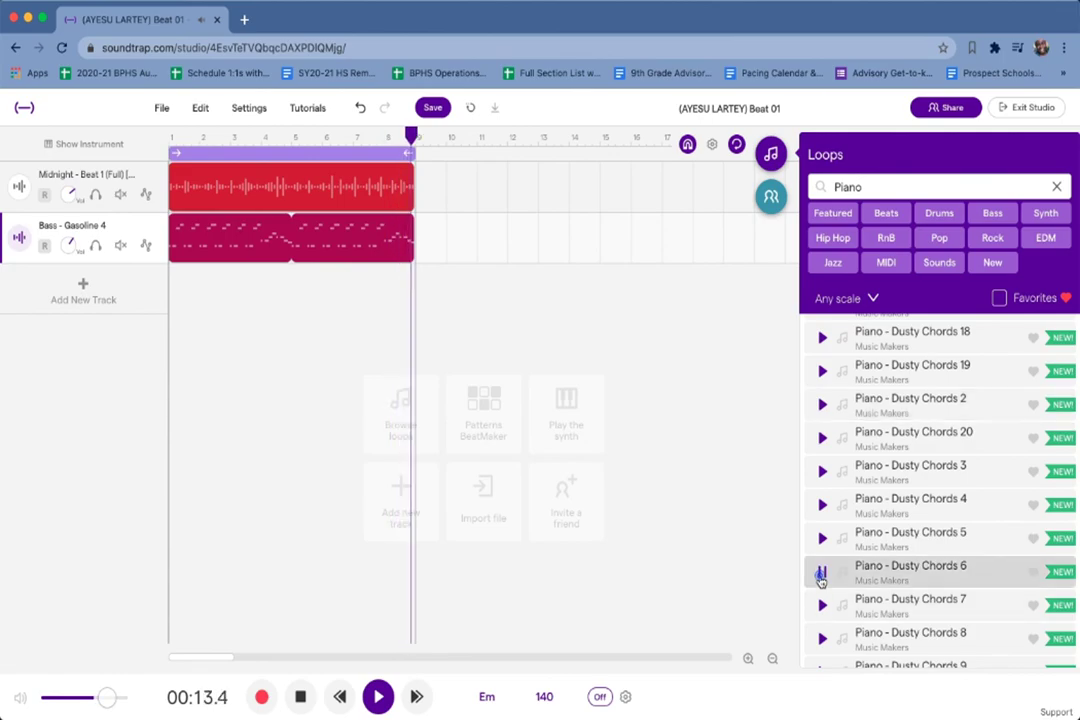
click(302, 698)
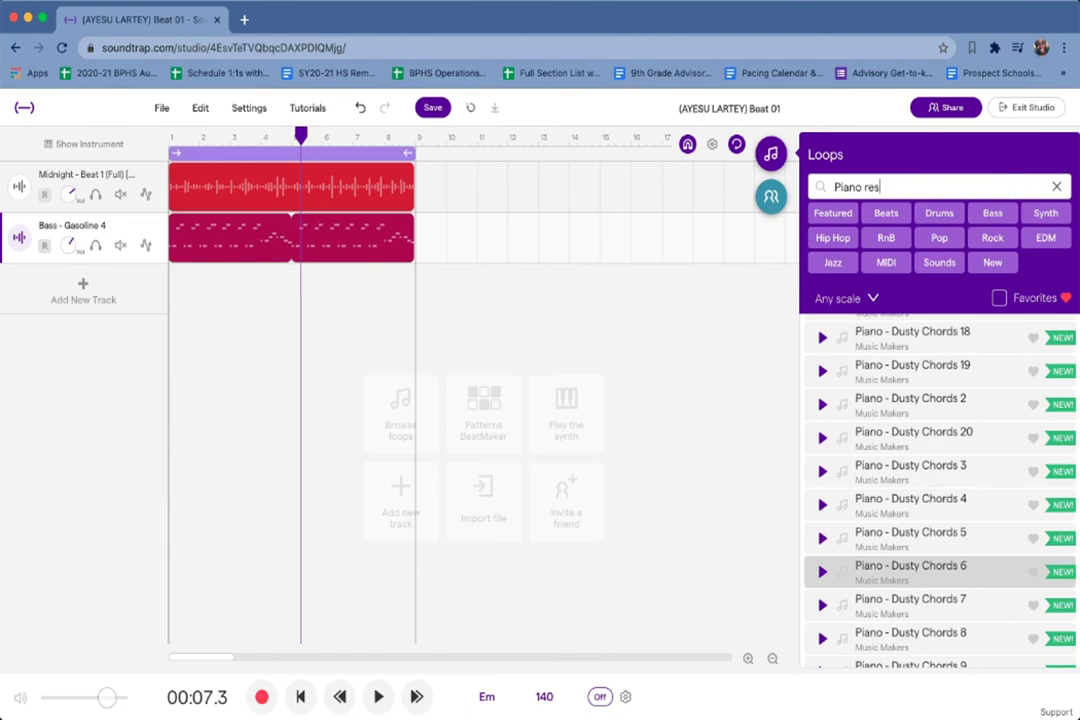
Search the loops for 'red sky' and preview Piano - Red Sky 15 over the playing project.
key(BackSpace)
text(d)
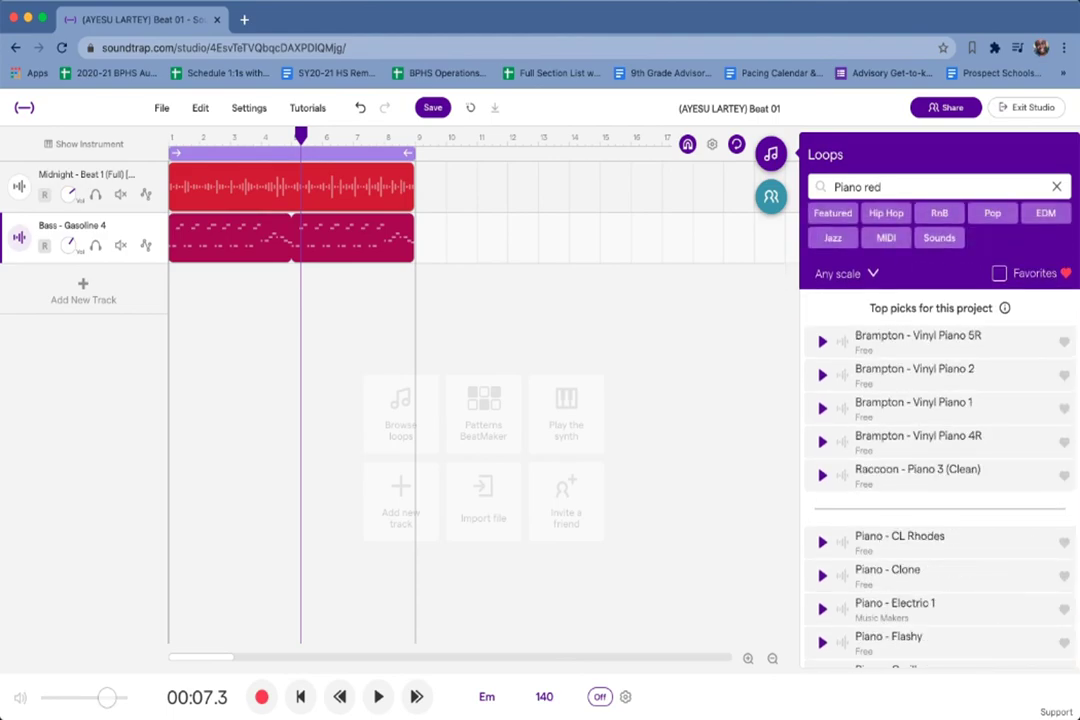
text( sky 15)
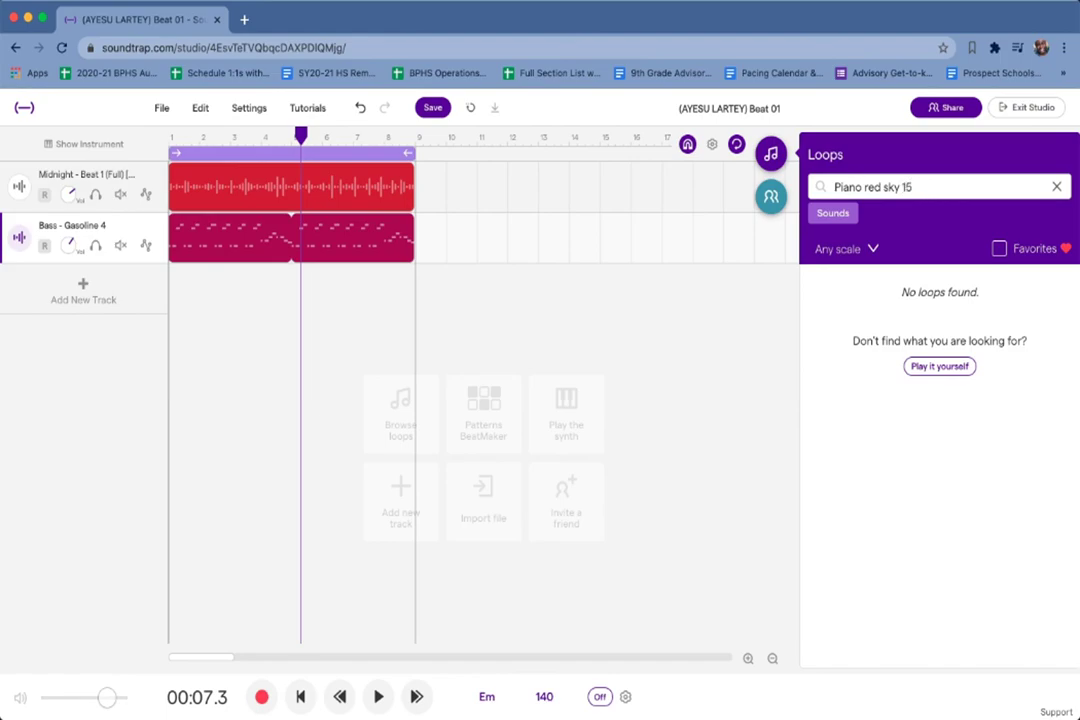
triple_click(944, 191)
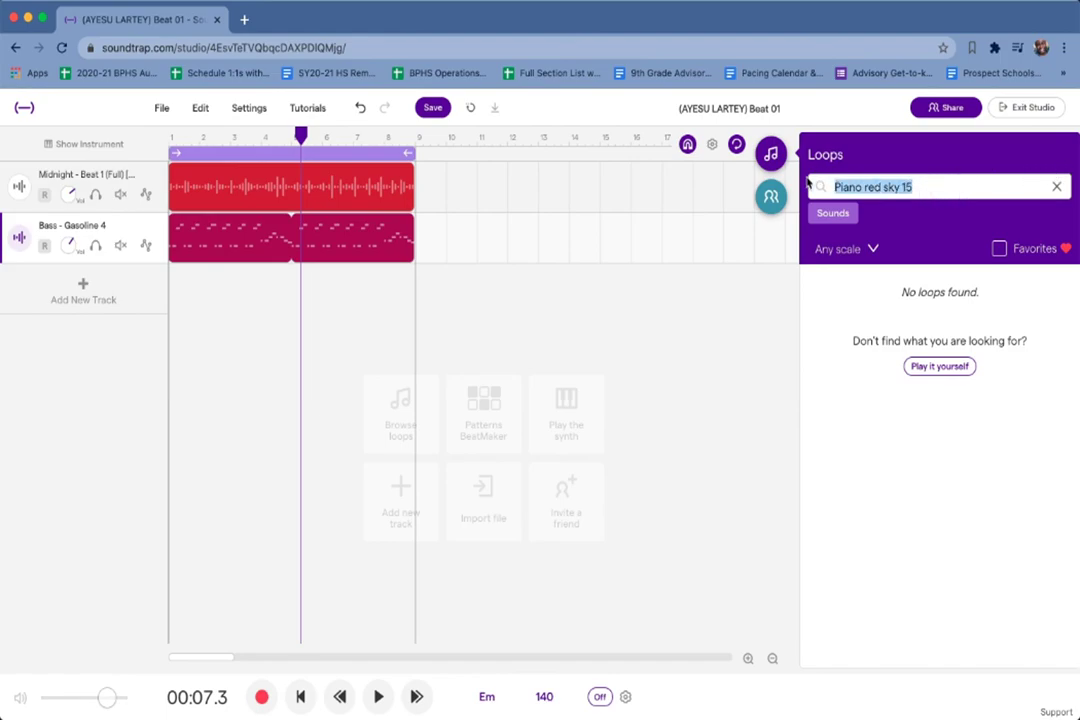
text(red sky)
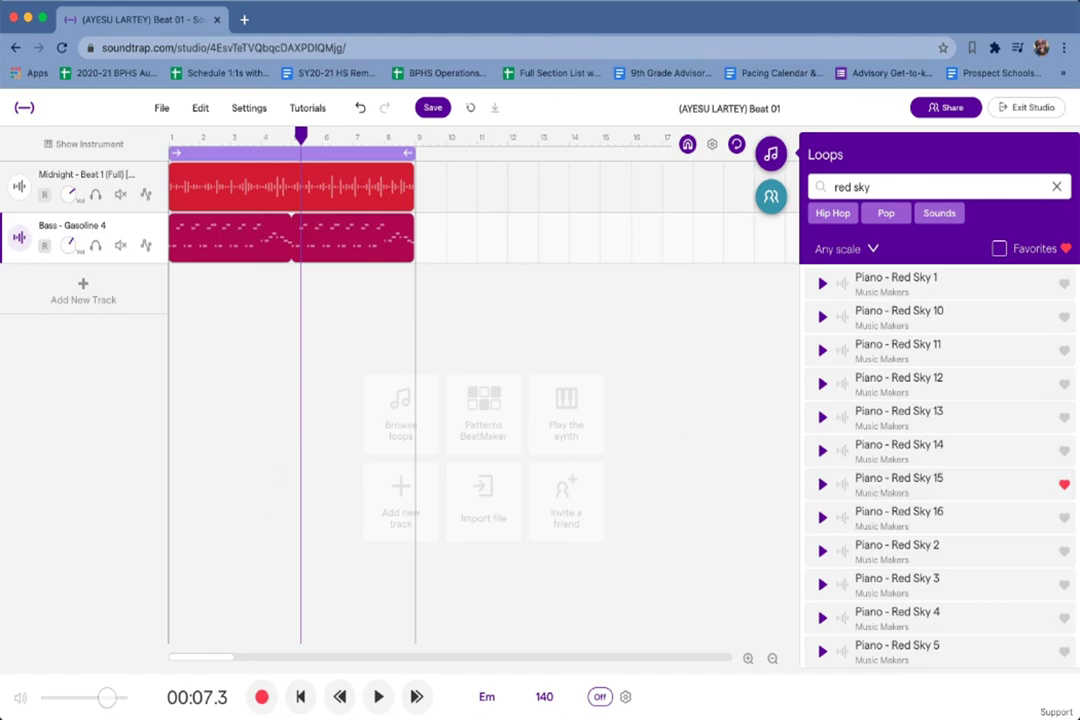
click(378, 697)
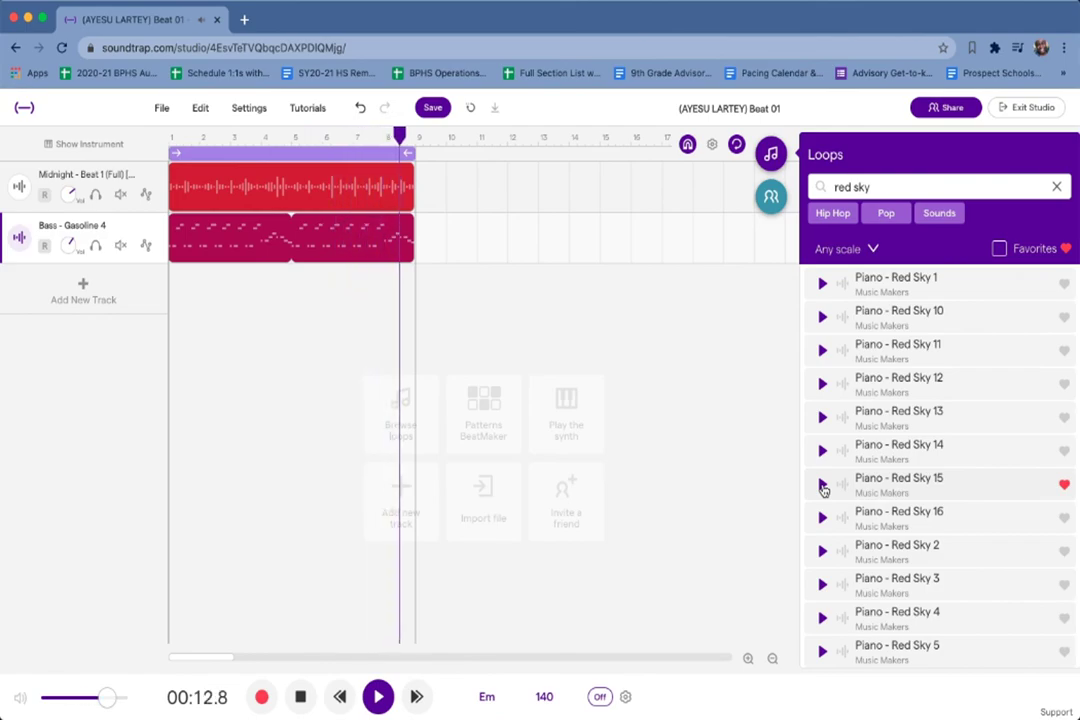
click(822, 485)
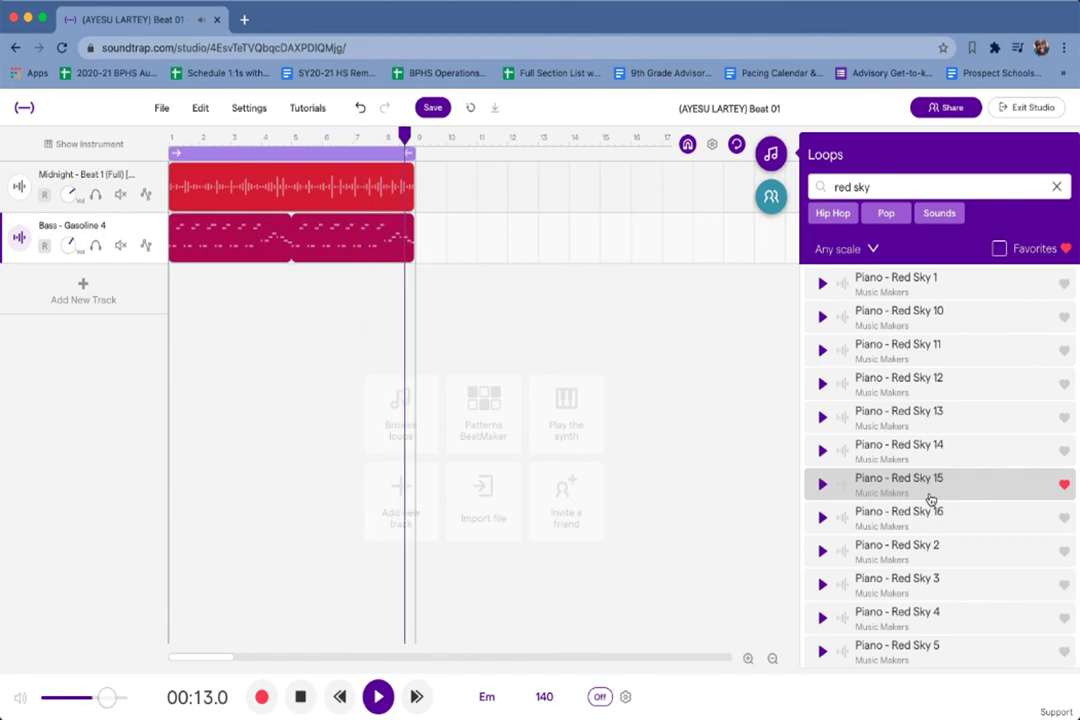
Add Piano - Red Sky 15 [Em] as a third 8-bar track and play the project through.
click(378, 698)
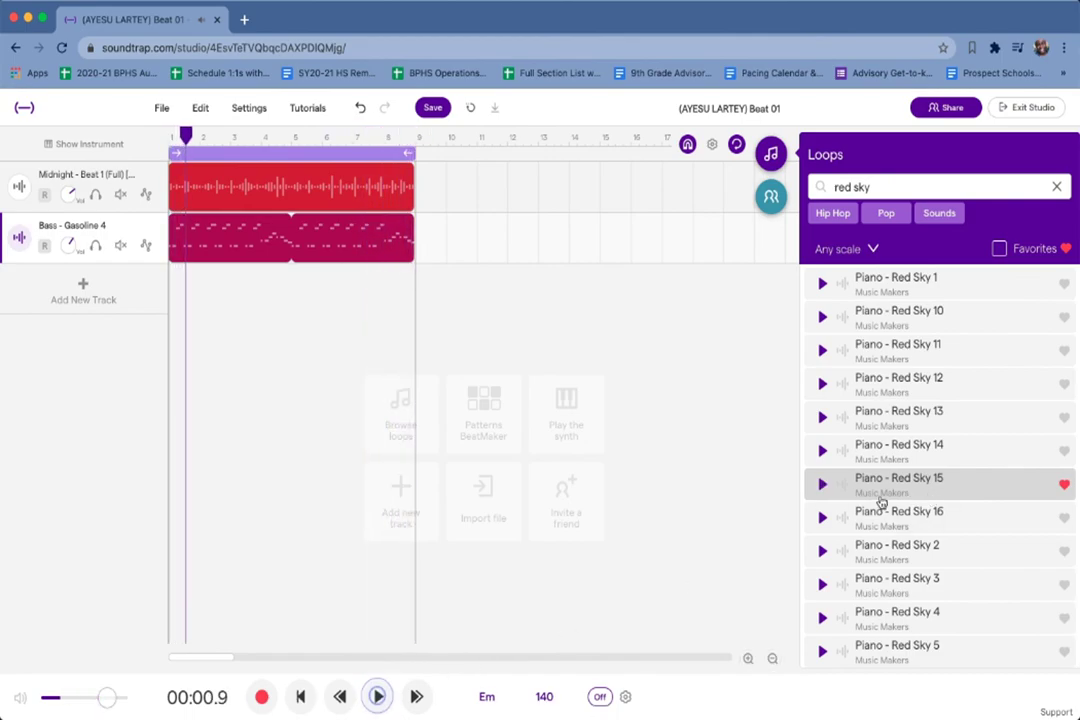
double_click(895, 480)
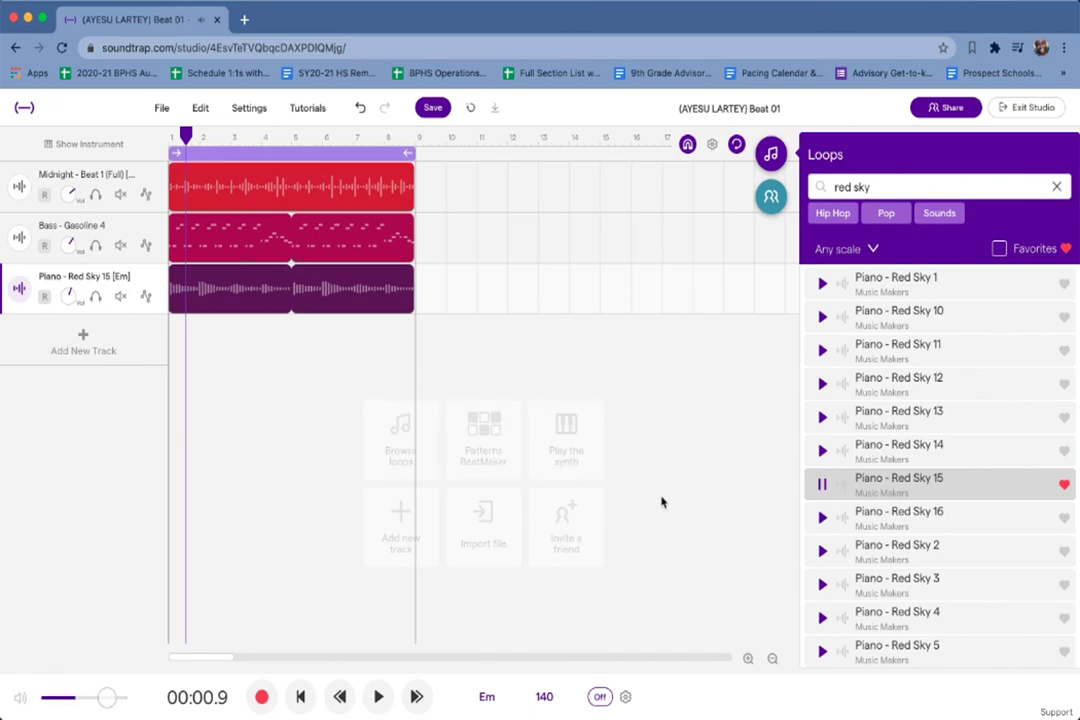
click(377, 700)
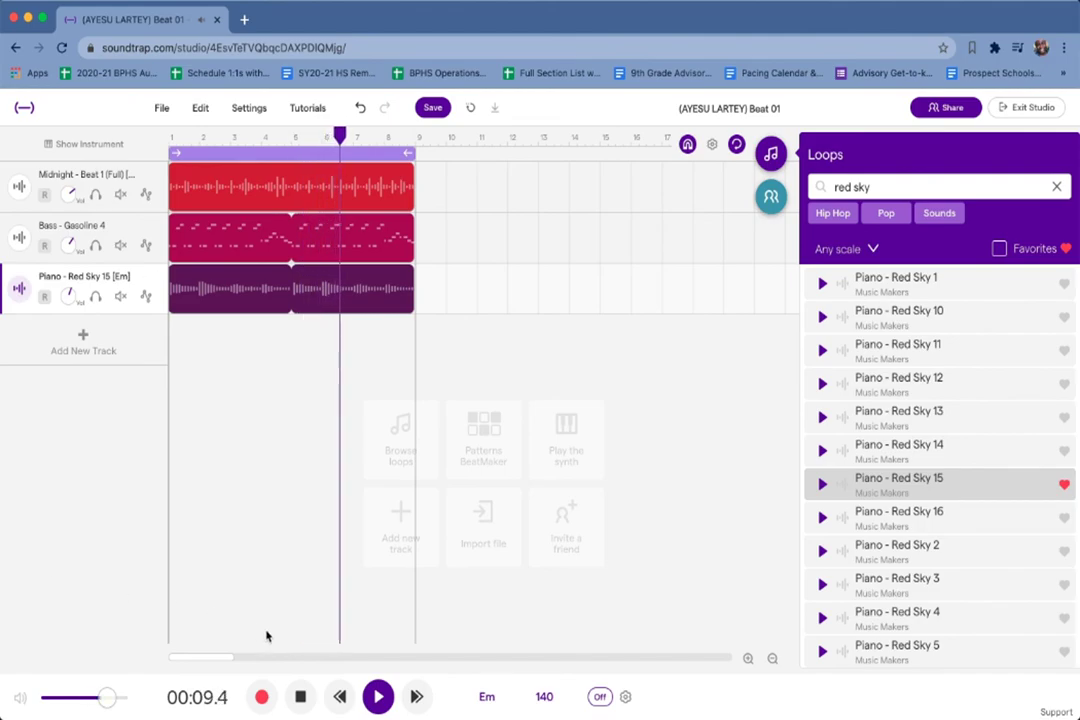
click(302, 698)
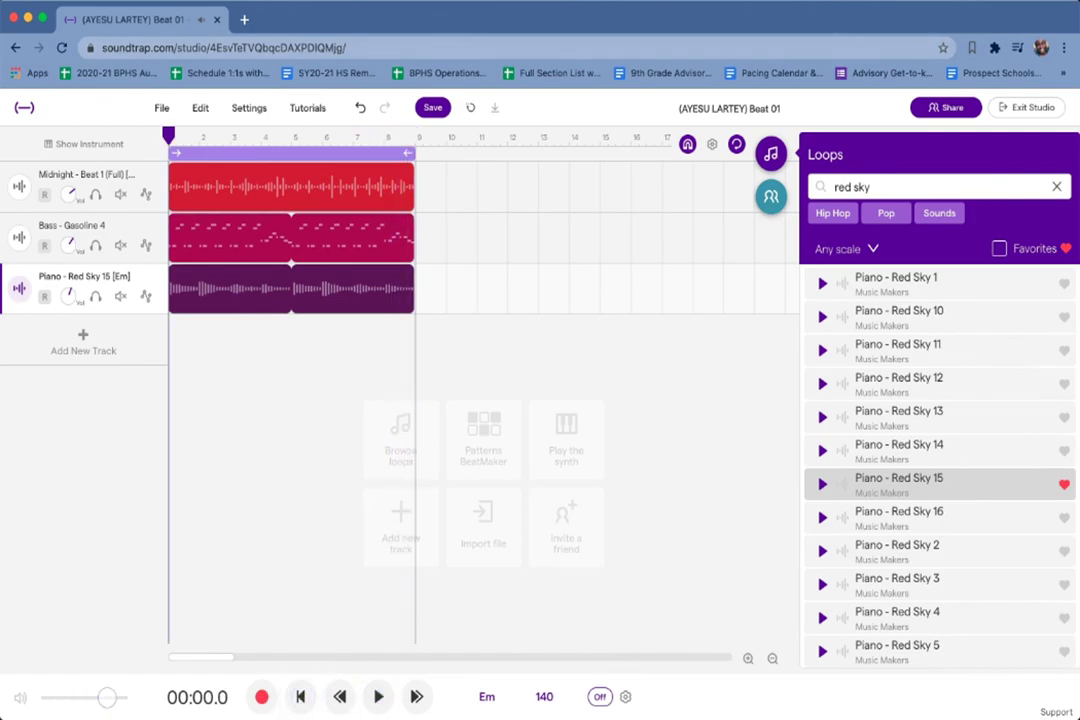
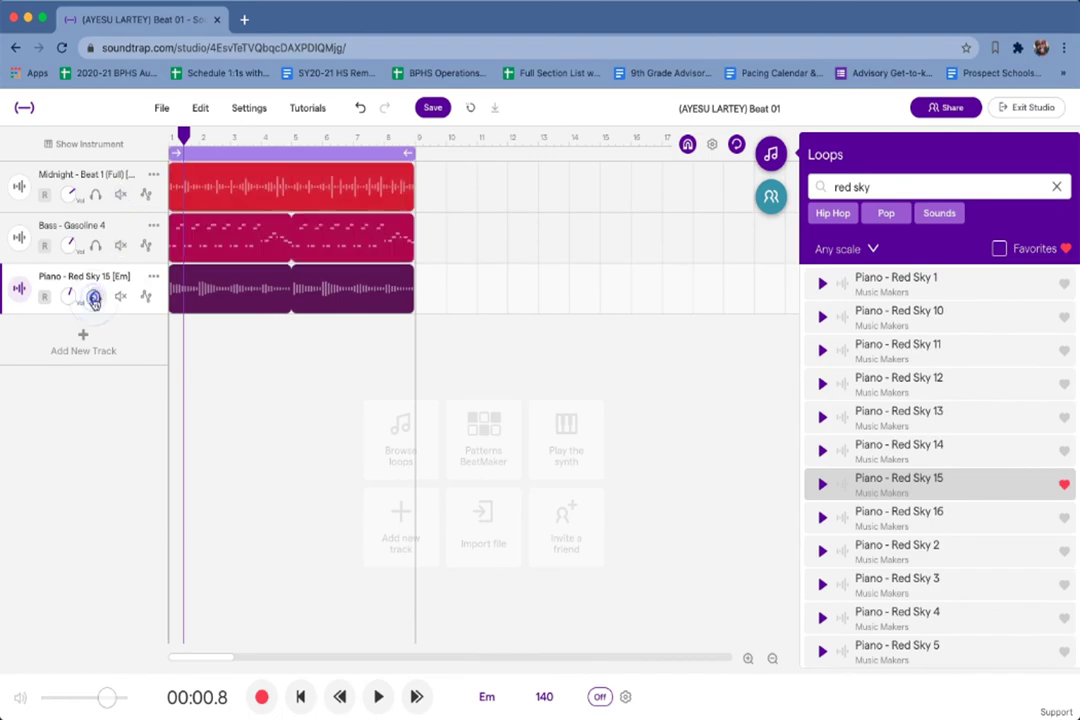
Clear the 'red sky' loop search so the loop browser shows categories again.
click(1057, 187)
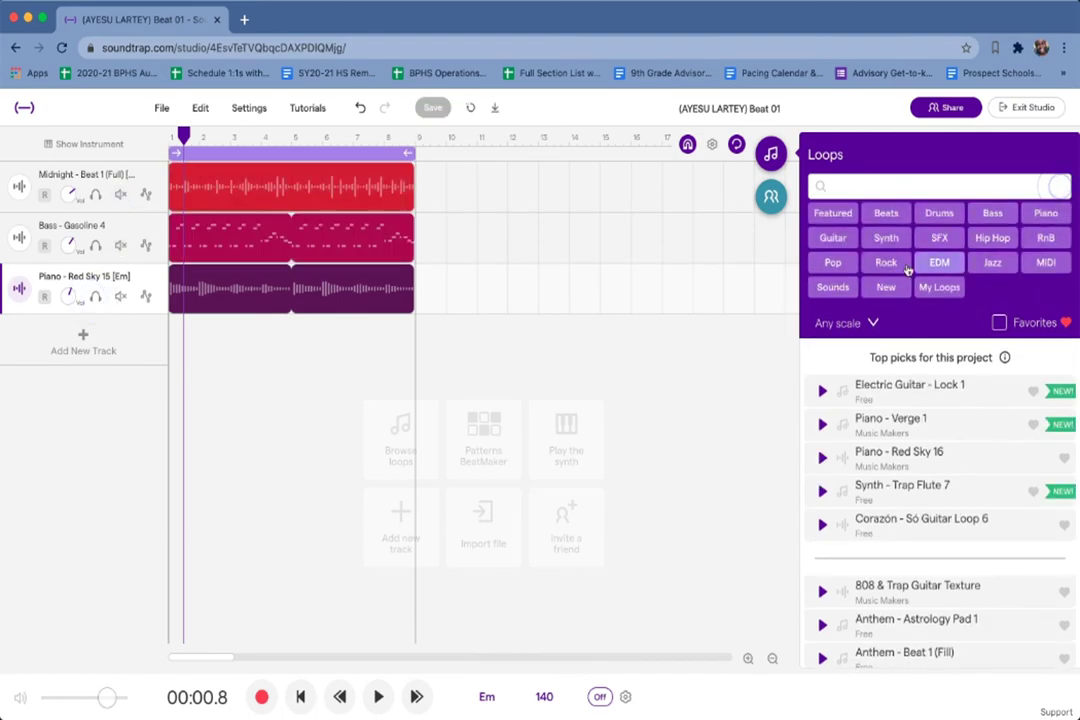
Filter the loops to Guitar and preview Bedroom Chill - Lofi Guitar 2 and Corazón - Chord Pattern 1 (Pluck).
click(833, 240)
scroll(860, 627, down, 3)
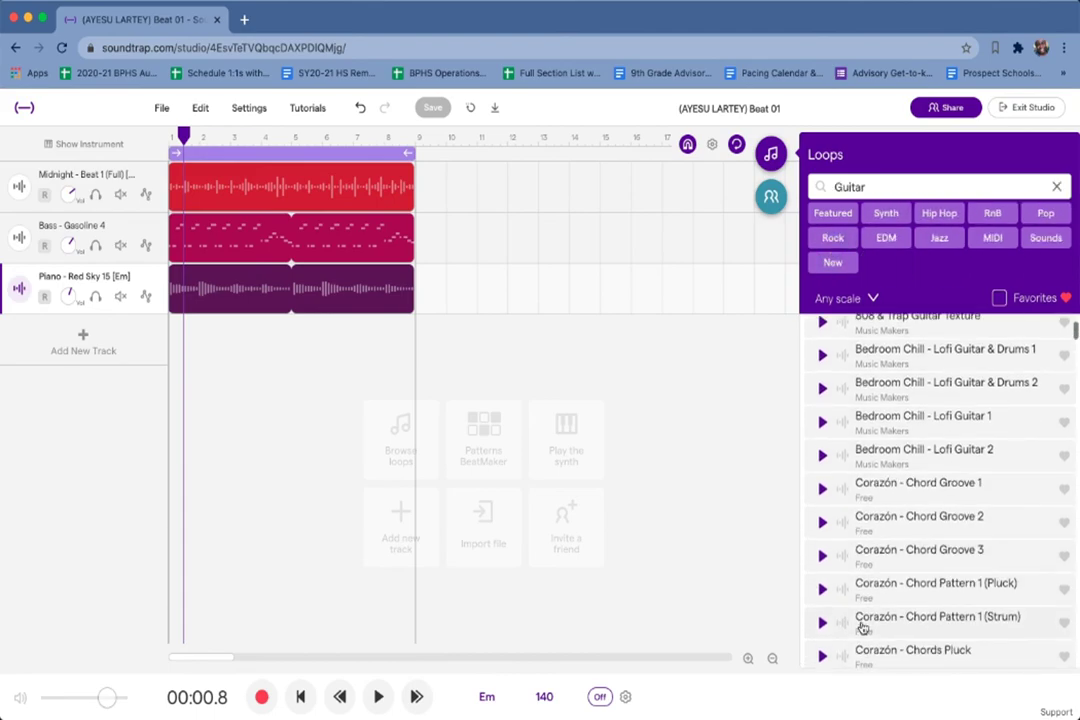
click(821, 457)
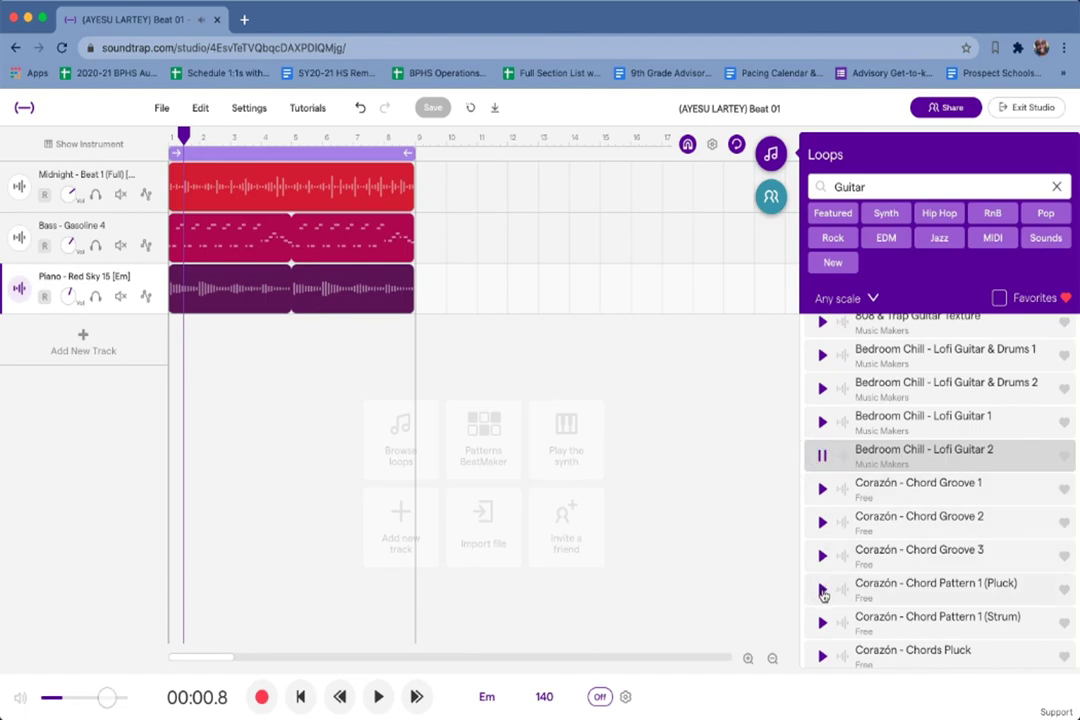
click(821, 592)
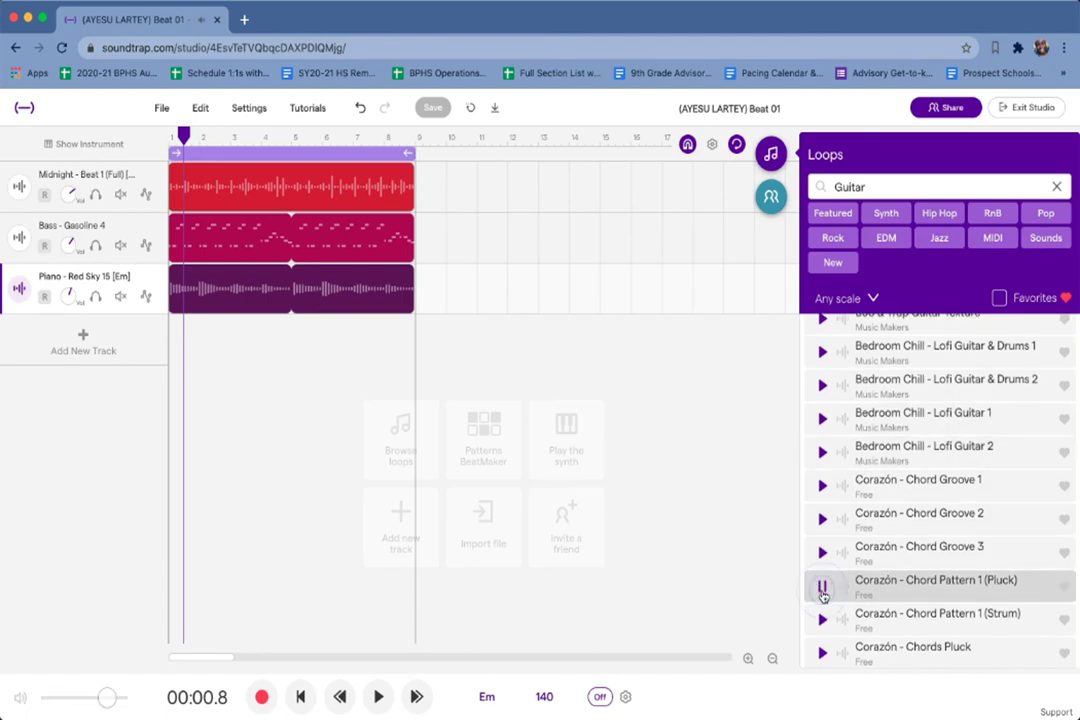
scroll(821, 595, down, 3)
scroll(822, 598, down, 1)
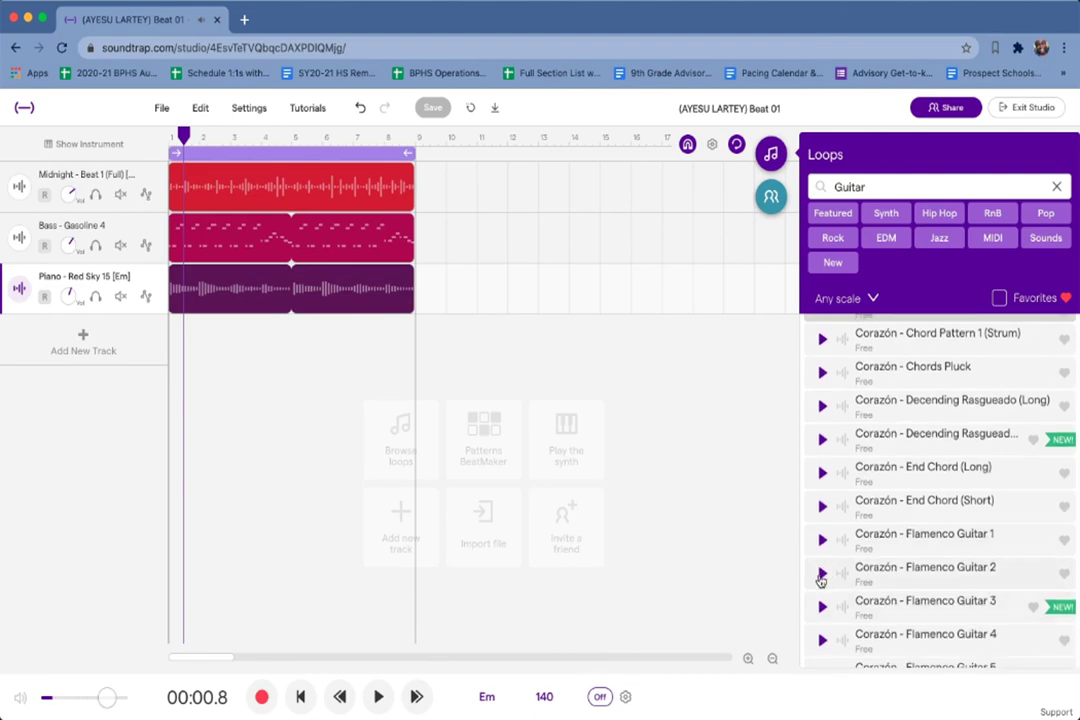
Preview Chord Pattern 1 (Pluck) and Corazón - Chords Pluck over the playing beat, then stop.
click(379, 697)
scroll(852, 468, up, 2)
scroll(840, 466, up, 3)
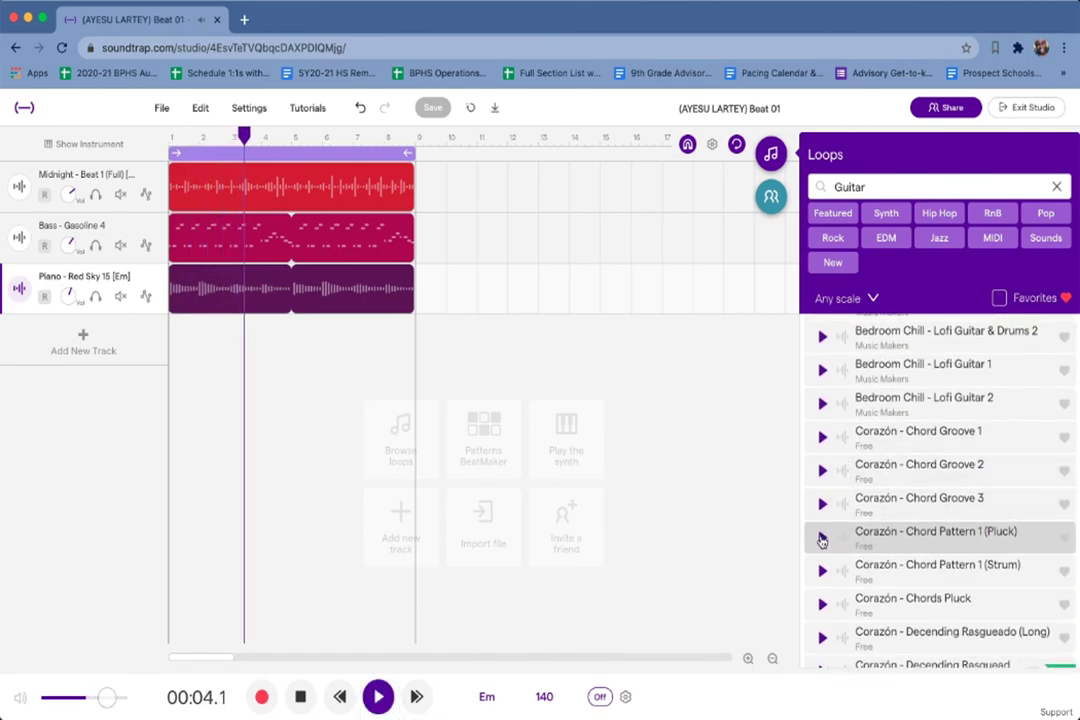
click(820, 538)
scroll(821, 525, down, 3)
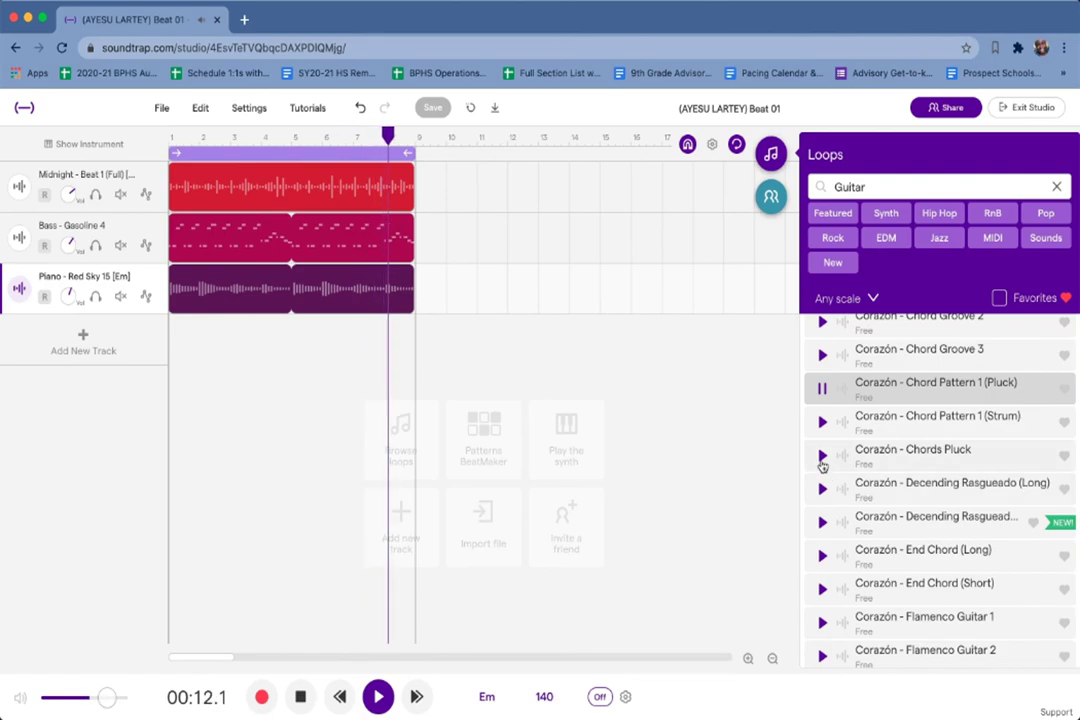
click(822, 458)
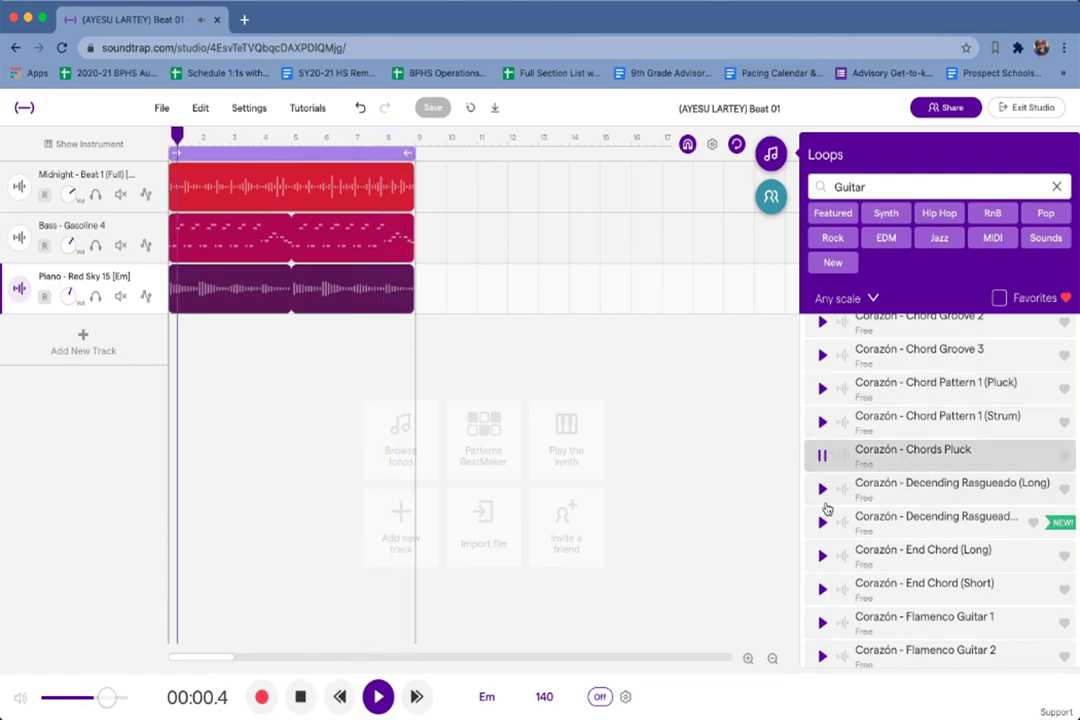
scroll(826, 540, down, 1)
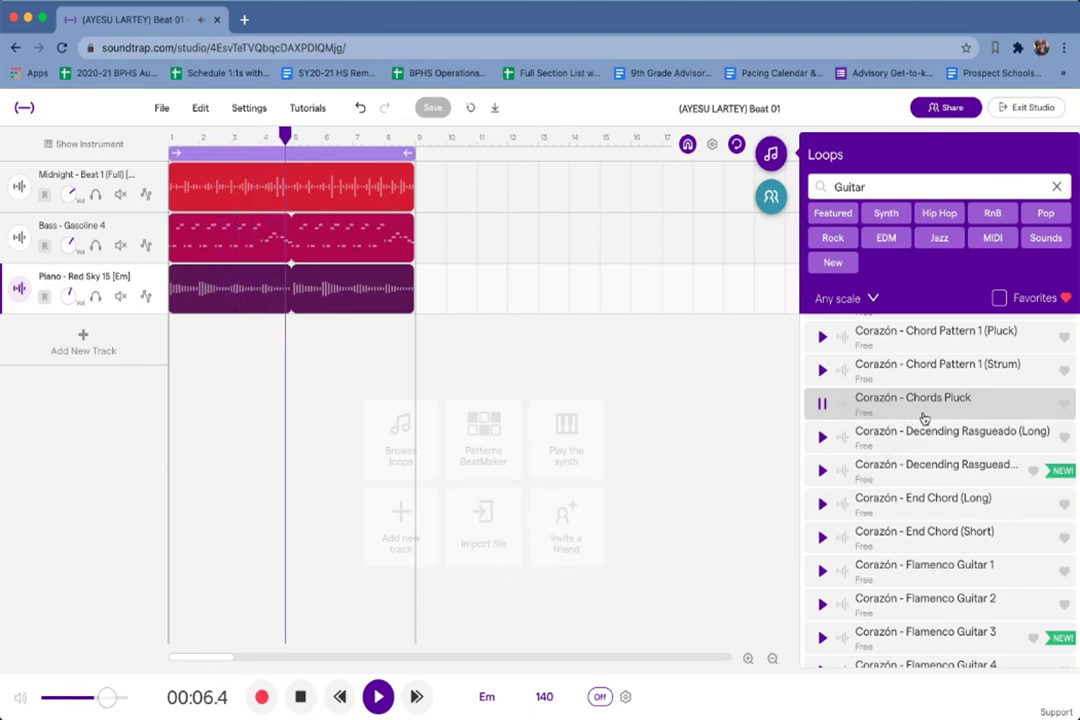
click(300, 697)
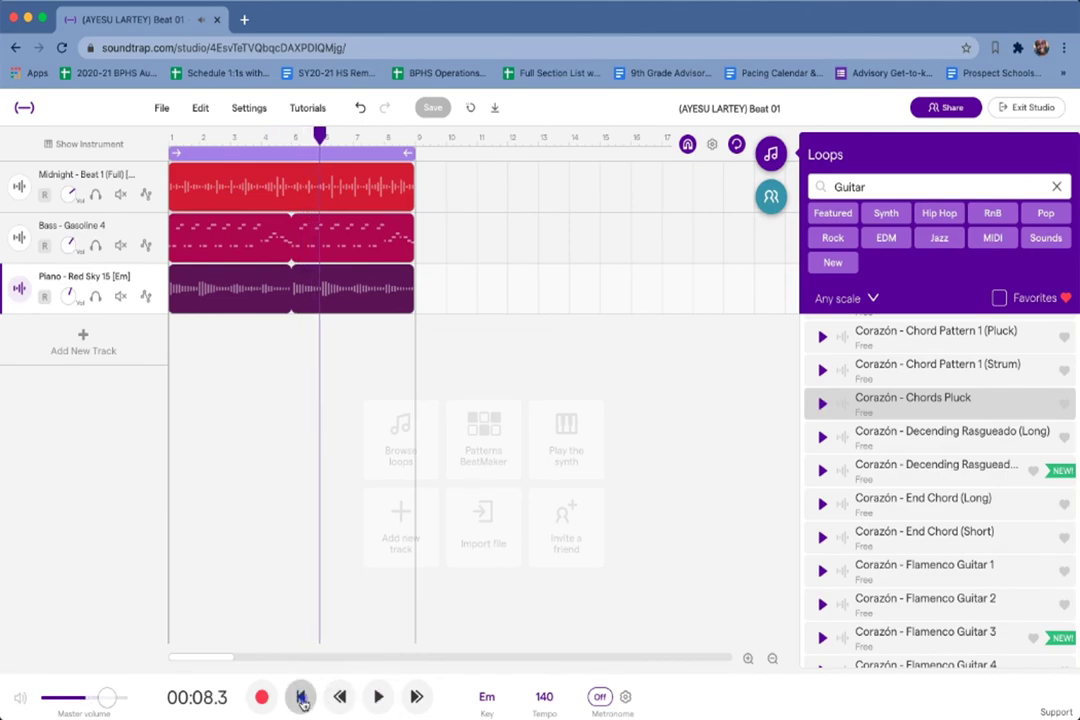
Add Corazón - Chords Pluck as a fourth track, play it soloed alone and with Piano, then unsolo.
double_click(912, 400)
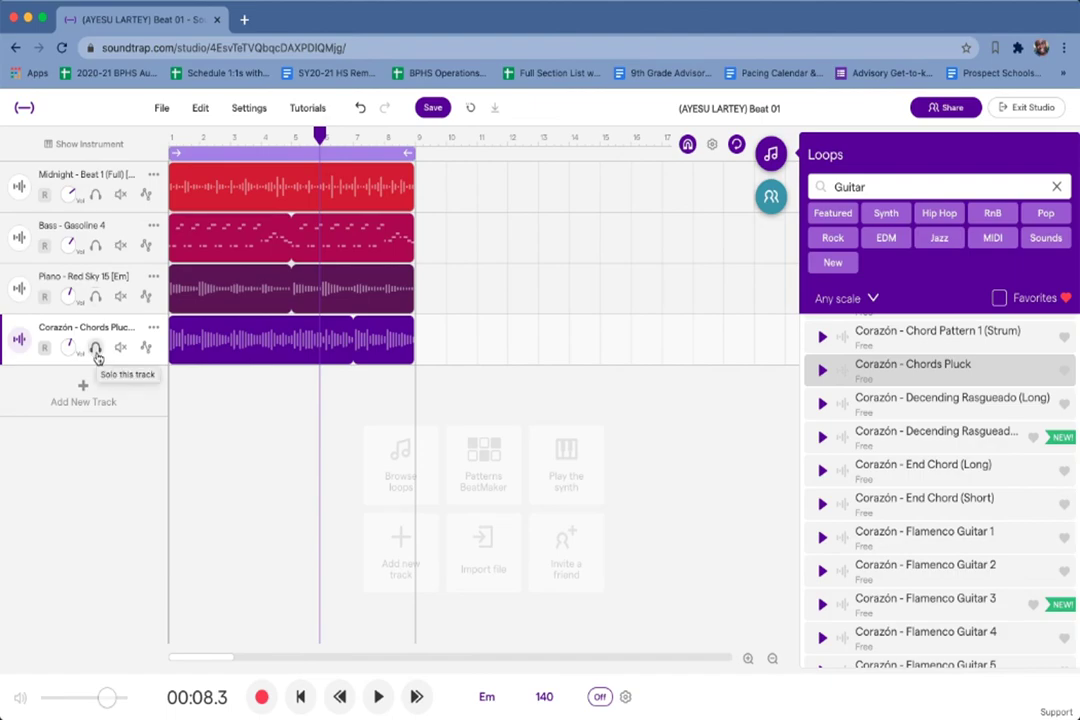
click(96, 349)
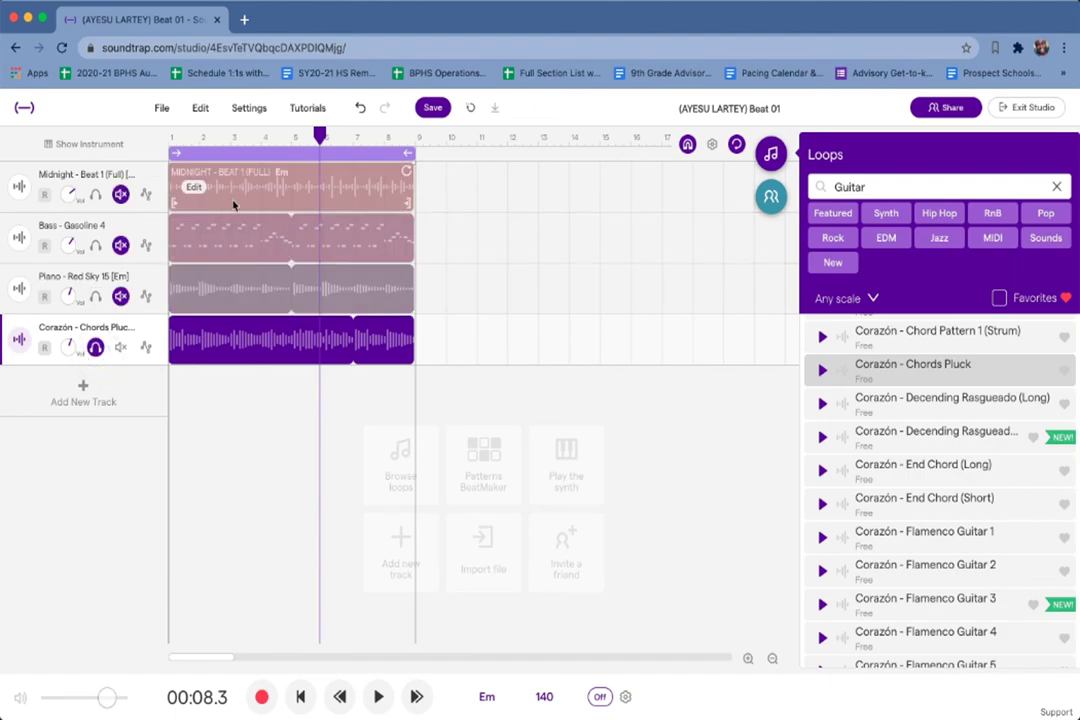
key(space)
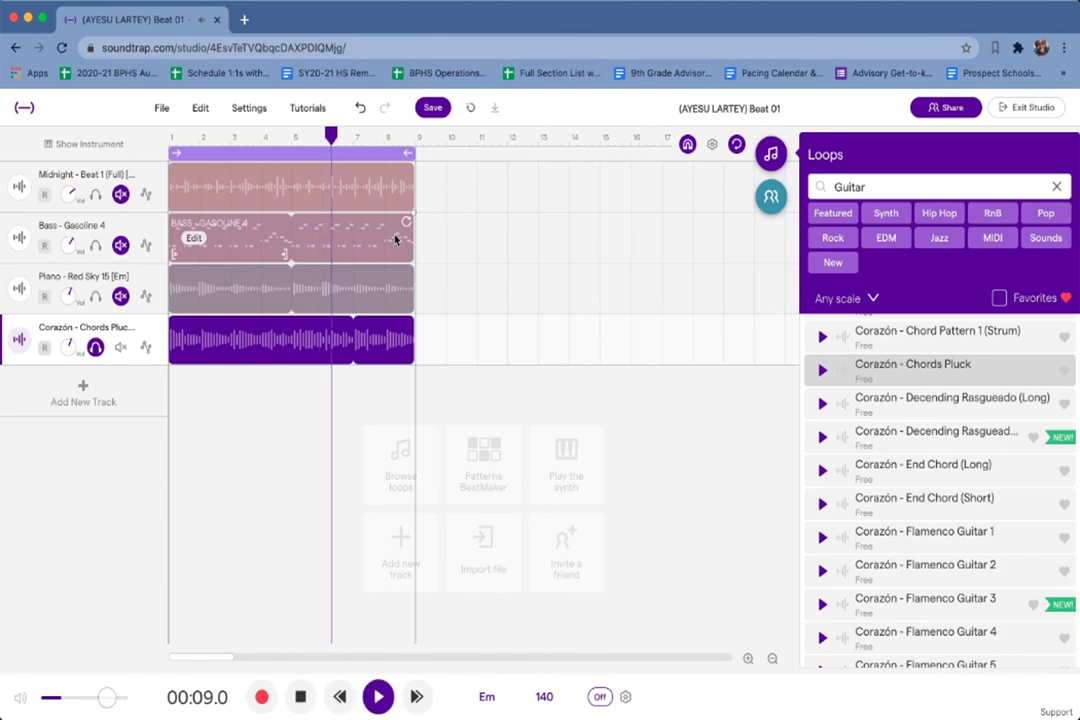
click(96, 303)
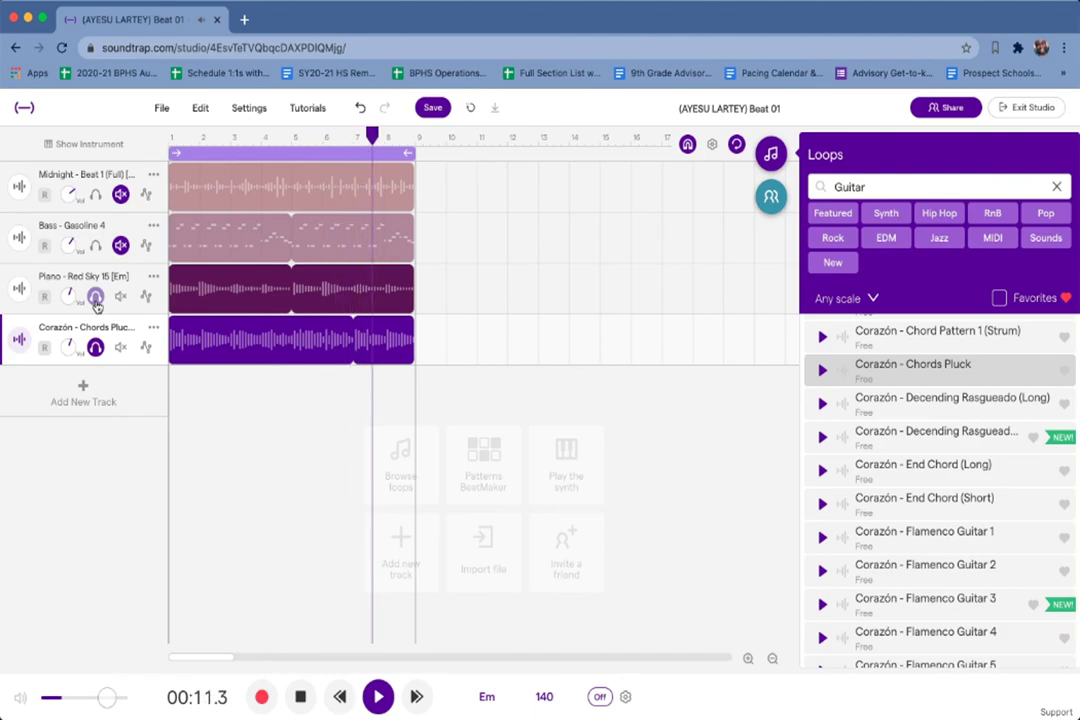
click(95, 298)
key(space)
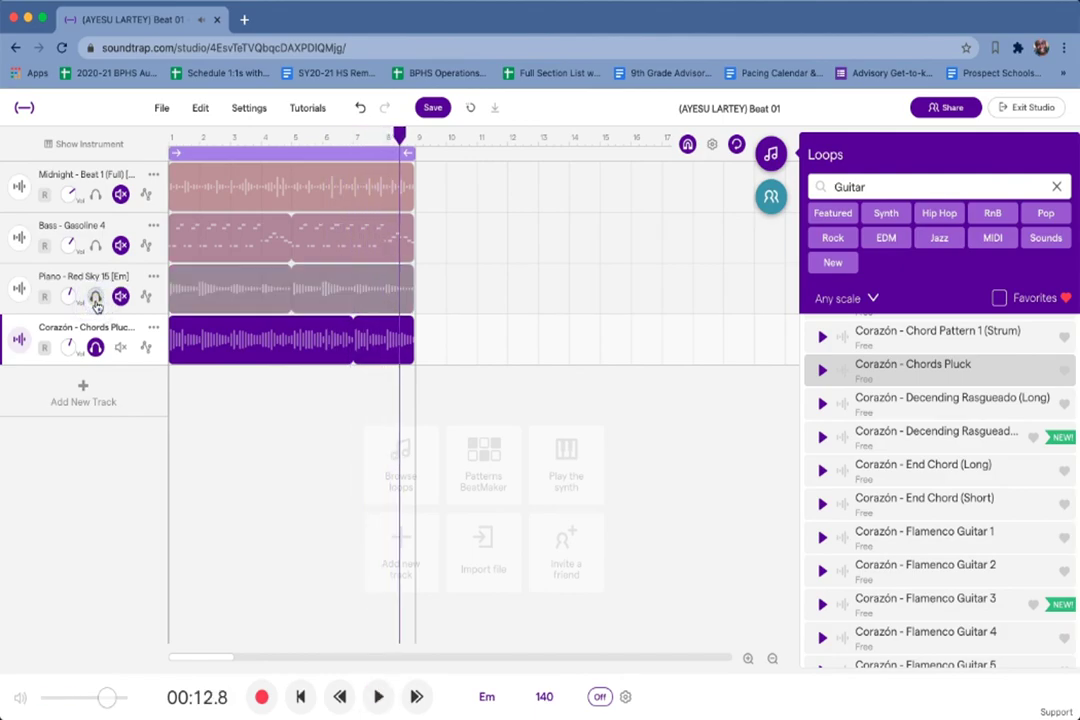
click(95, 348)
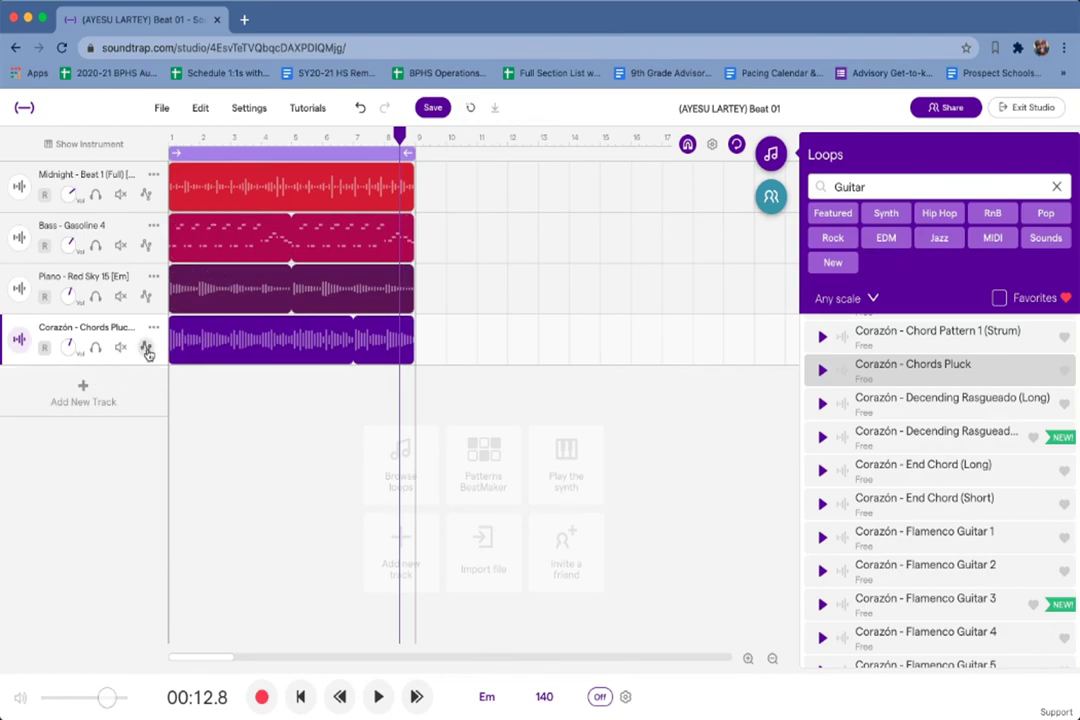
Play the Corazón guitar soloed with the Midnight beat, then Bass, then Piano in turn.
key(space)
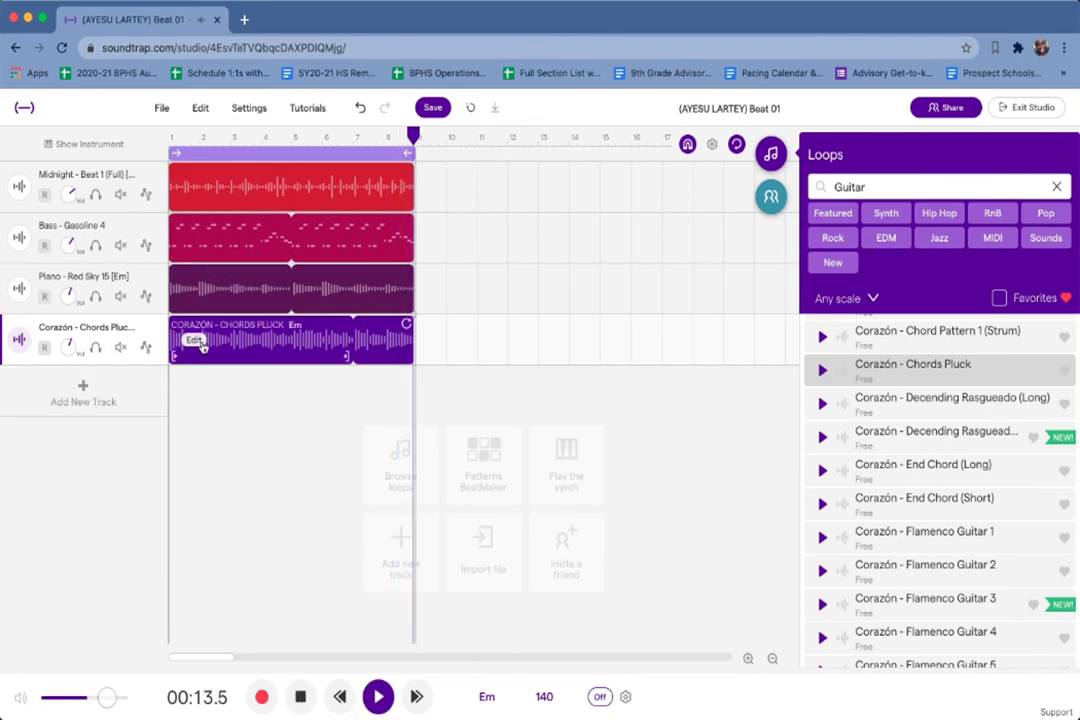
click(95, 347)
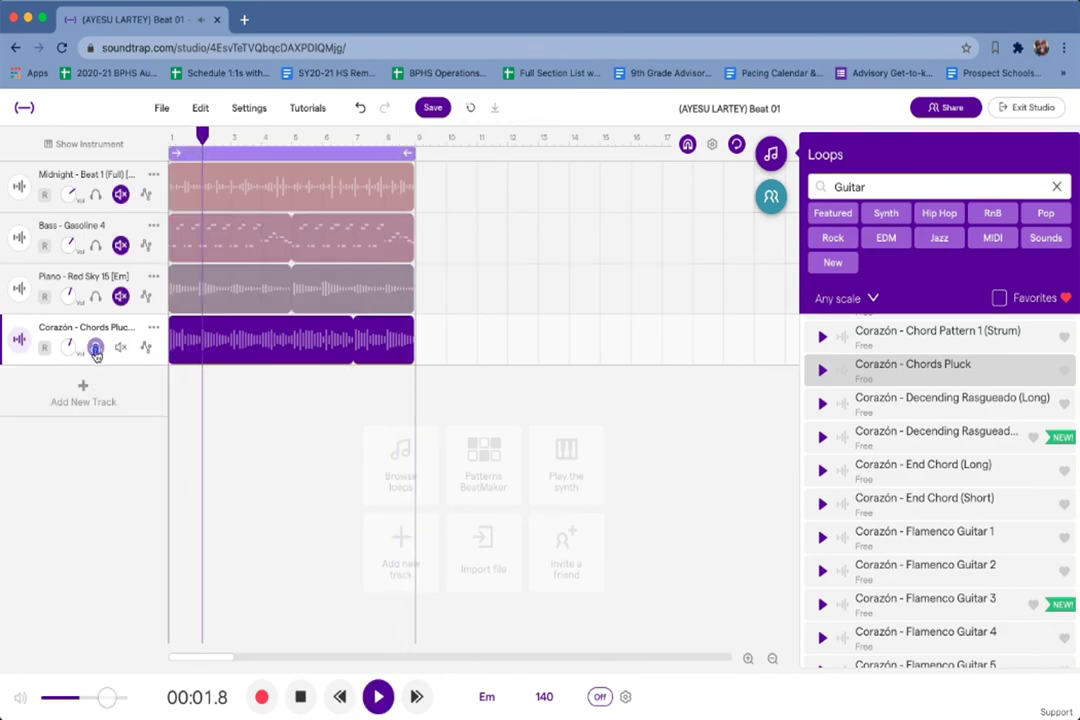
click(93, 198)
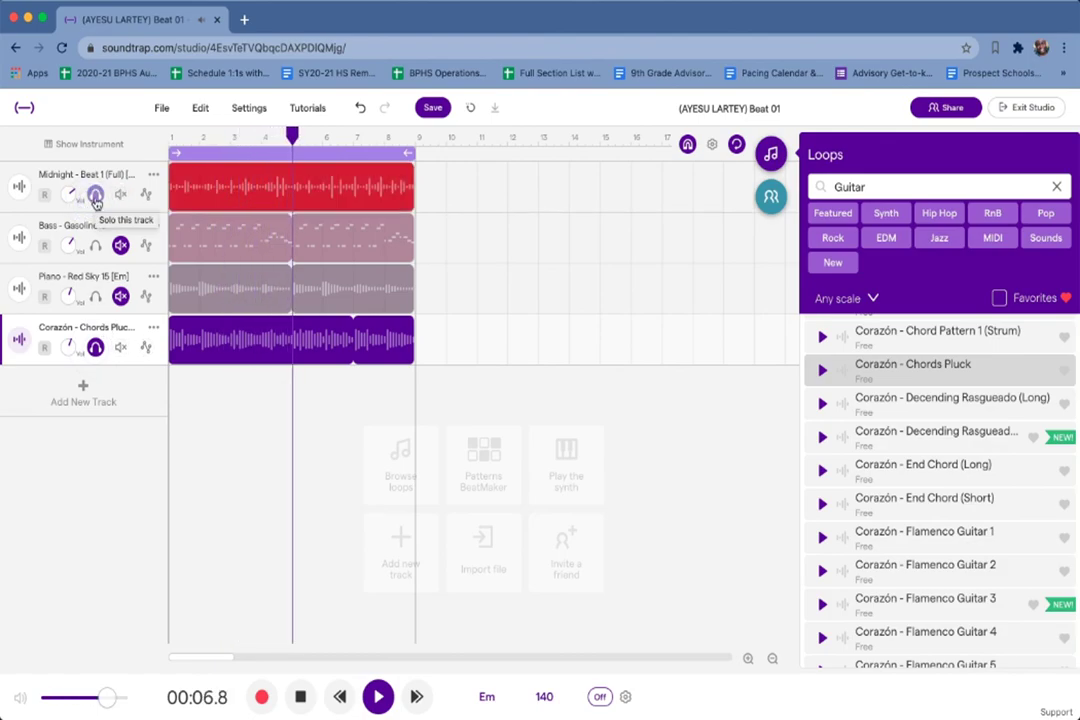
click(95, 198)
click(94, 247)
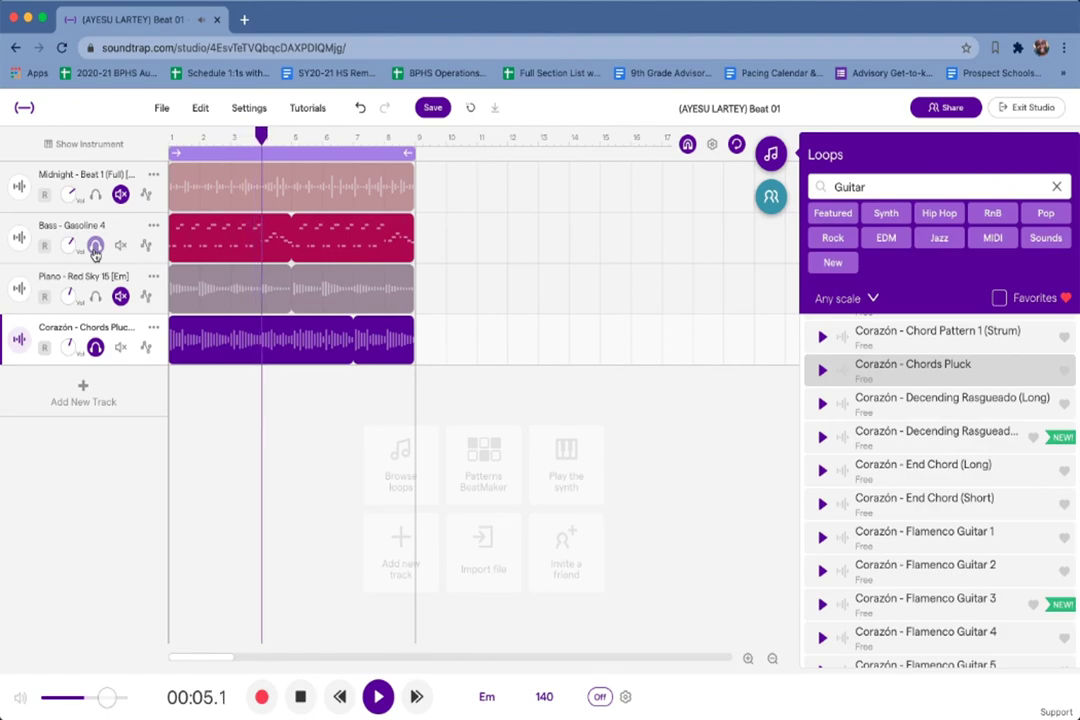
key(space)
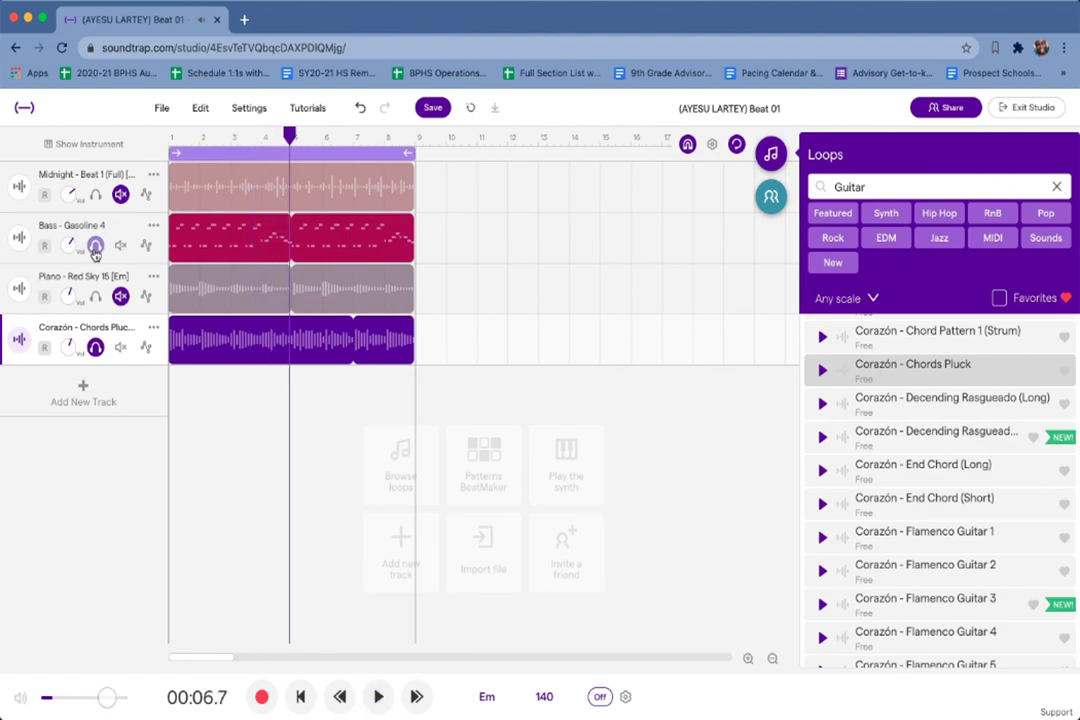
click(95, 247)
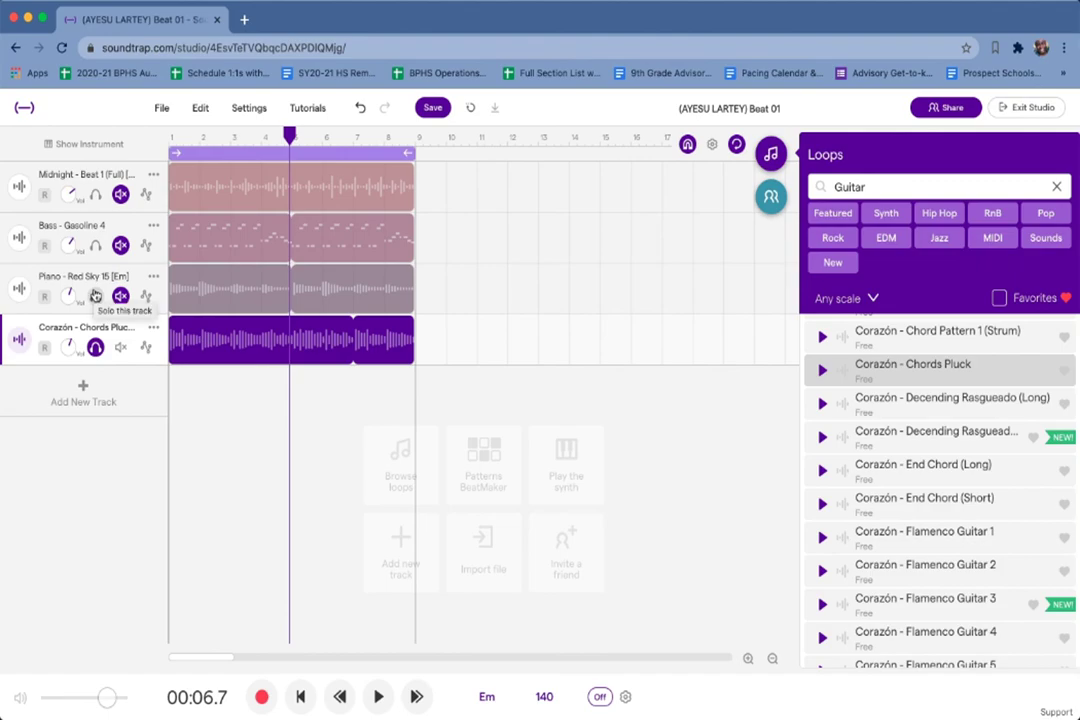
click(95, 294)
key(space)
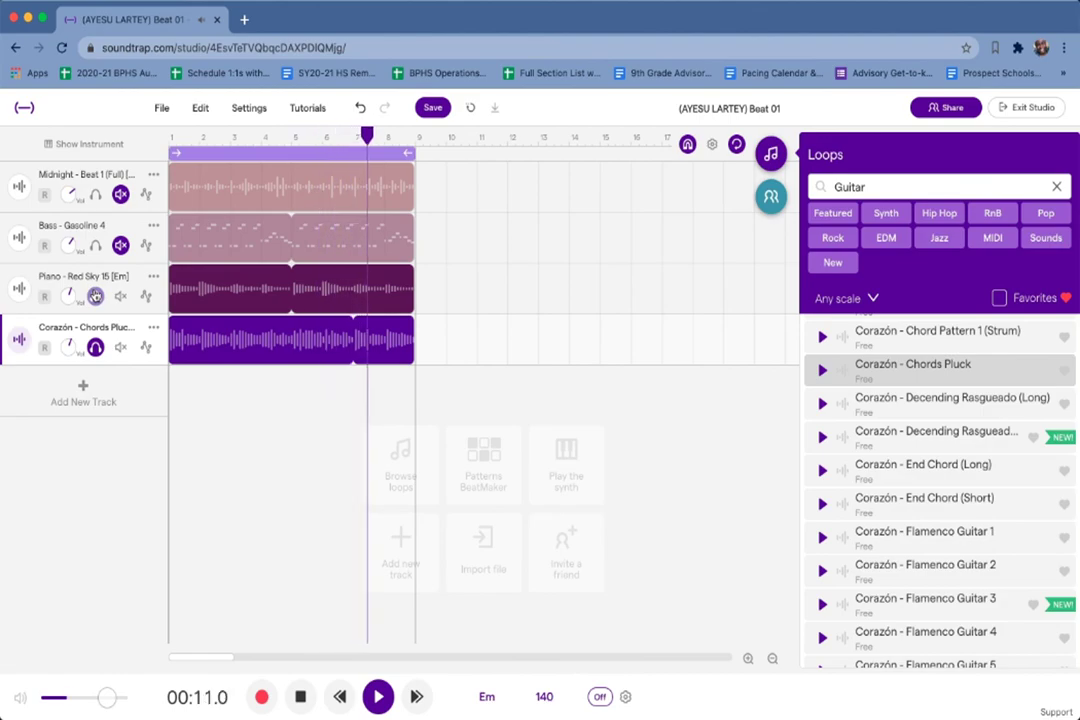
key(space)
Turn off the Corazón and Piano solos and undo back to before the Corazón track was added.
click(96, 349)
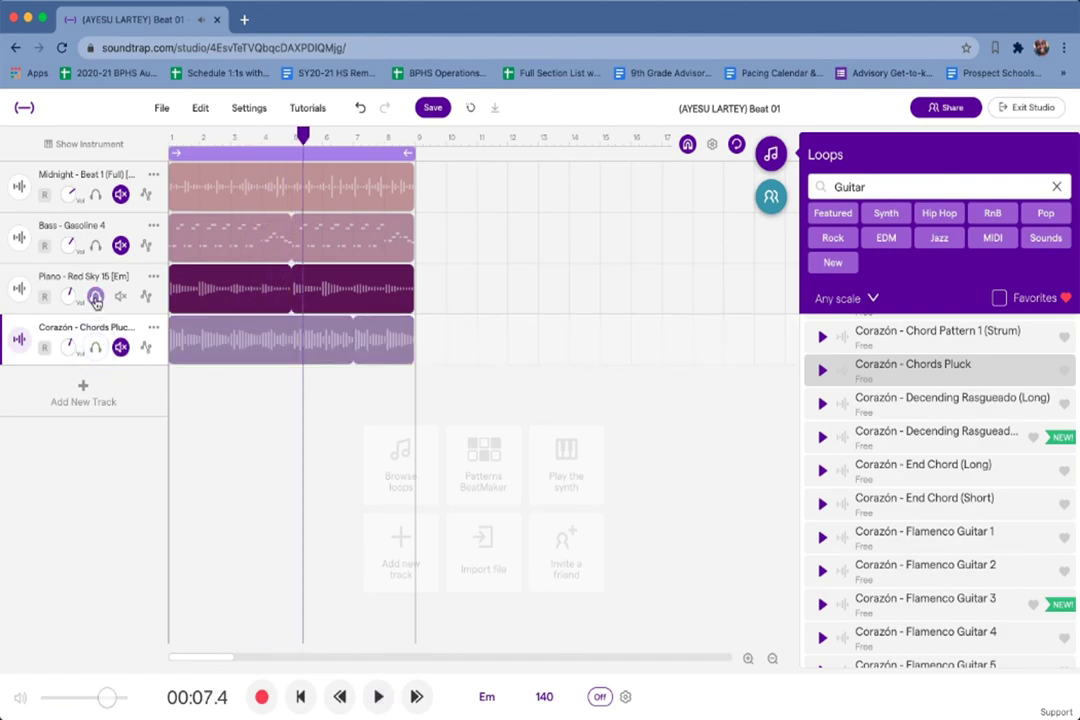
click(96, 298)
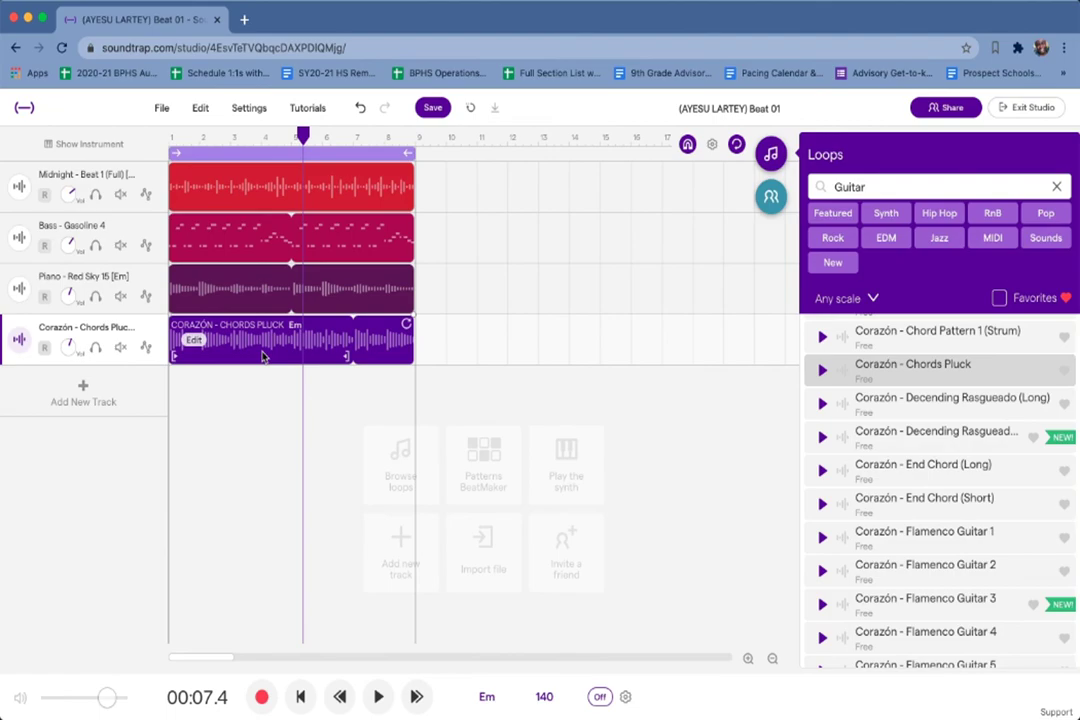
key(super+z)
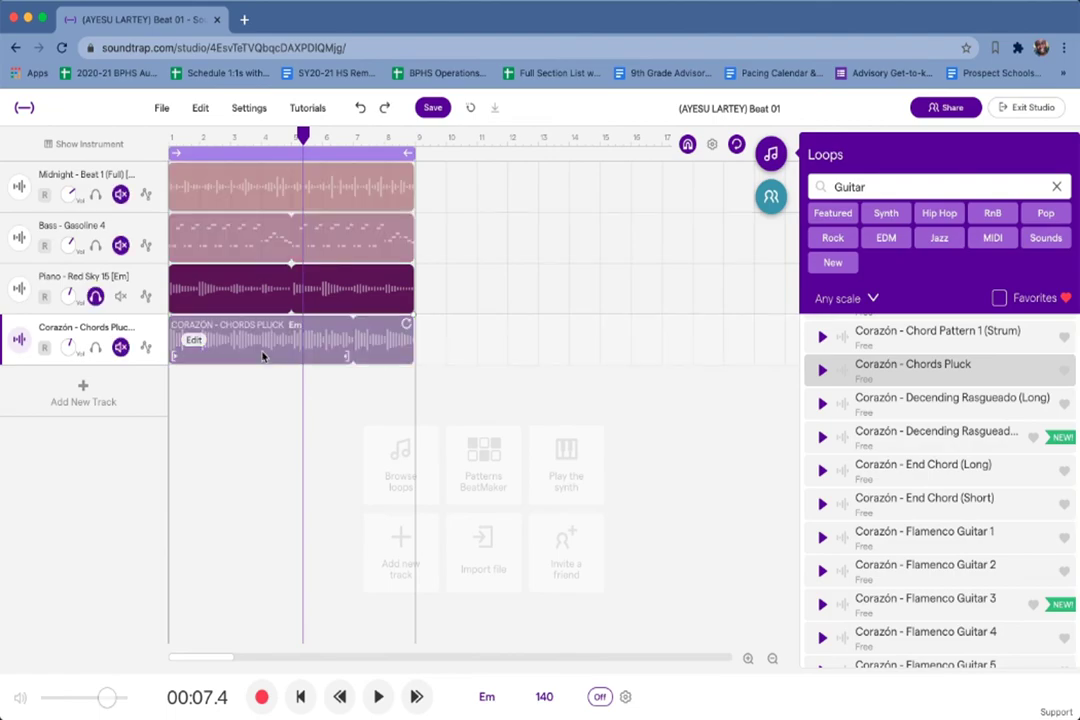
key(super+z)
key(super+z)
key(super+z)
key(super+z)
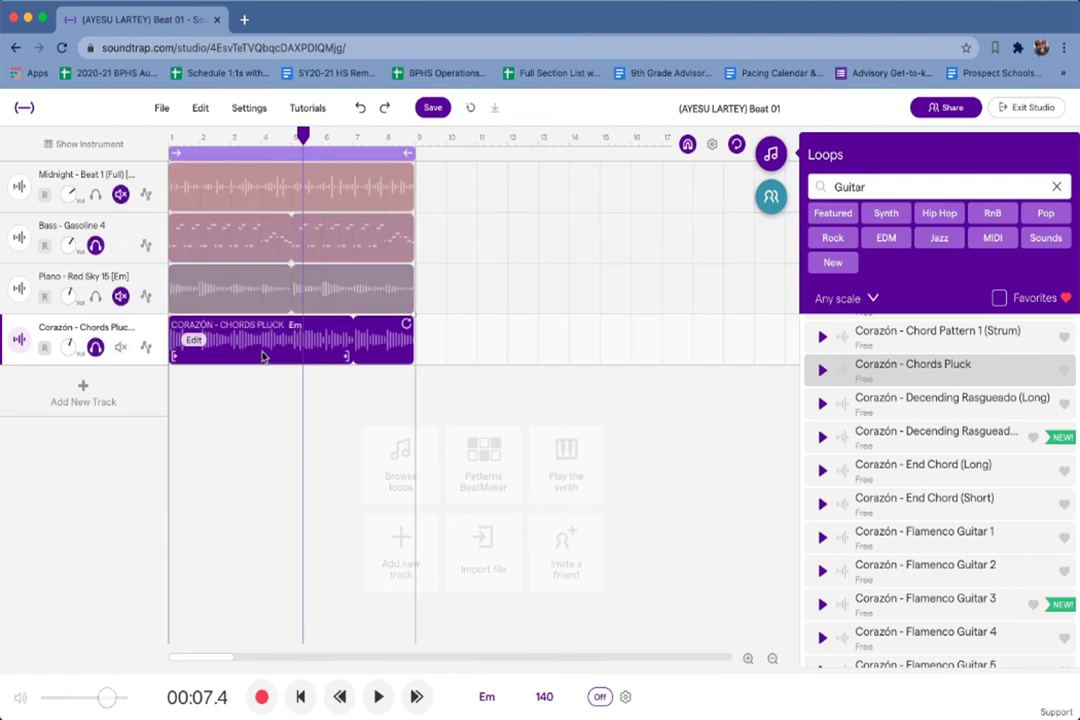
key(super+z)
key(super+z)
key(super+z)
key(super+z)
key(super+z)
key(super+z)
key(super+z)
key(super+z)
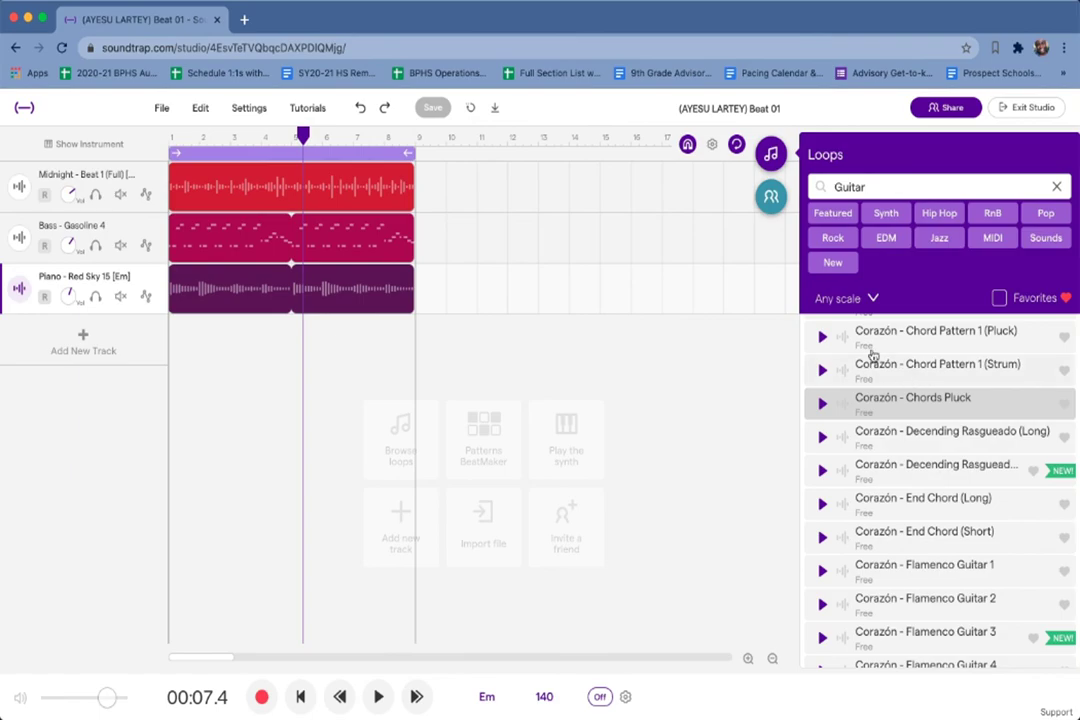
Save the project and replace the Guitar loop search with 'western'.
click(431, 109)
scroll(978, 569, down, 10)
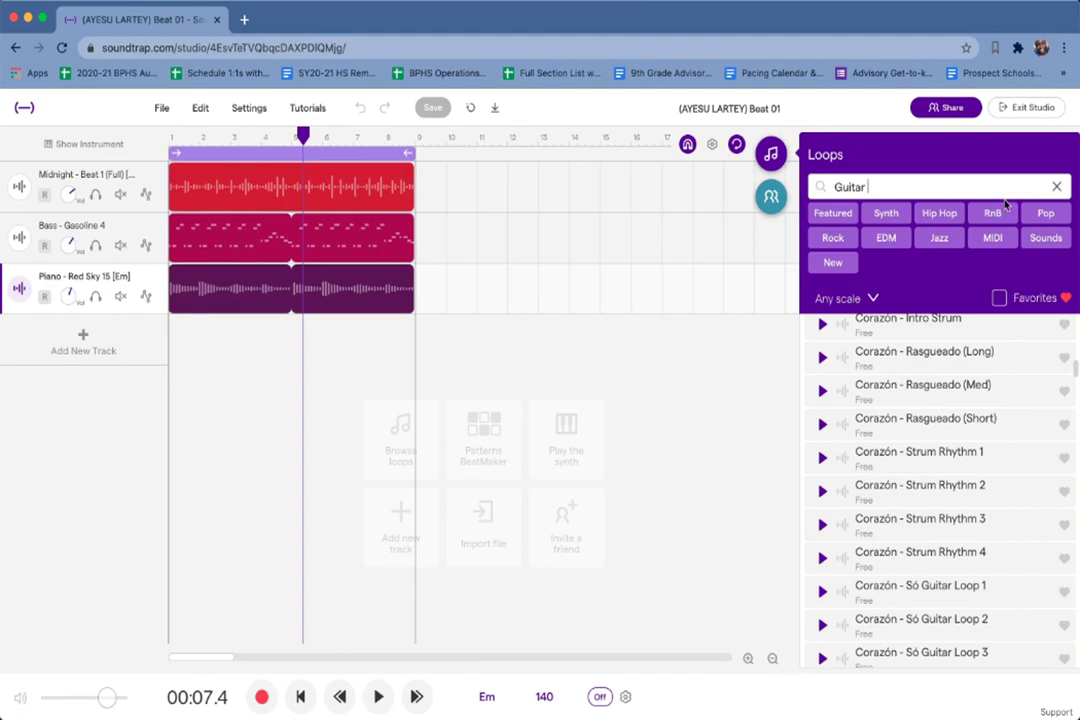
double_click(919, 187)
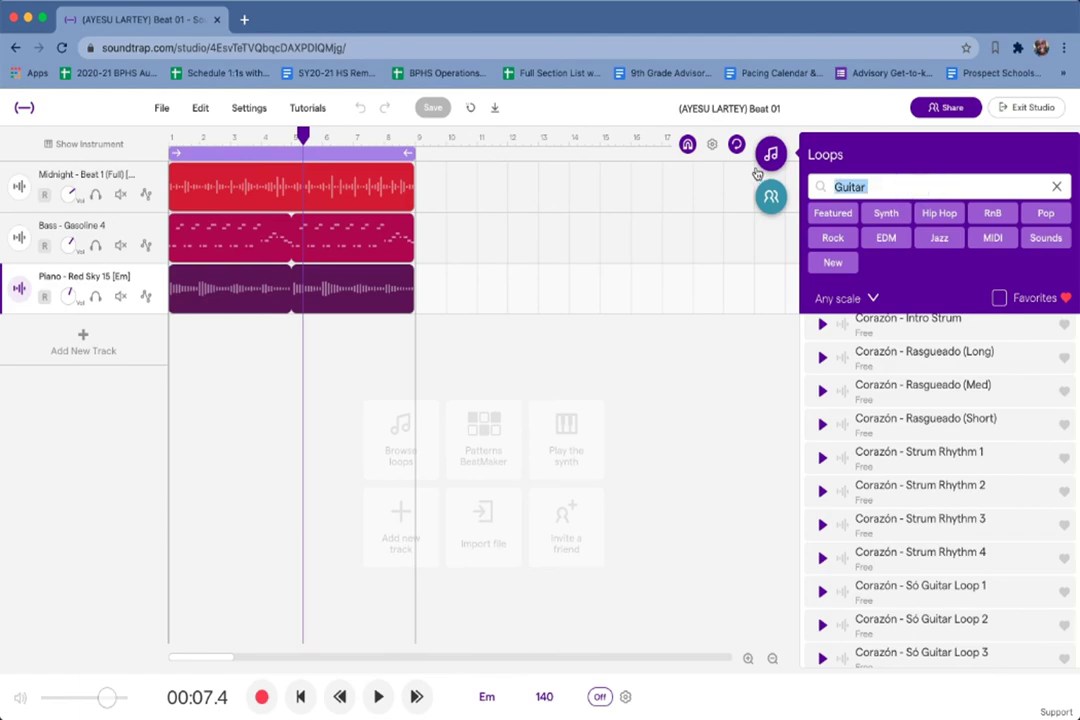
text(wester)
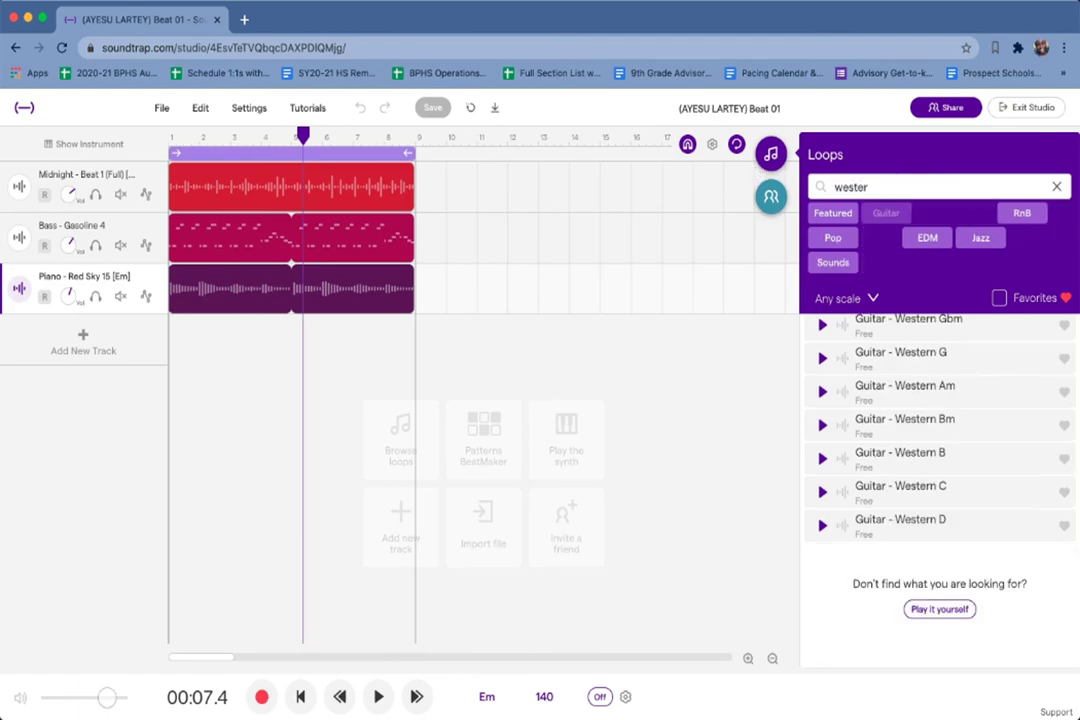
text(n)
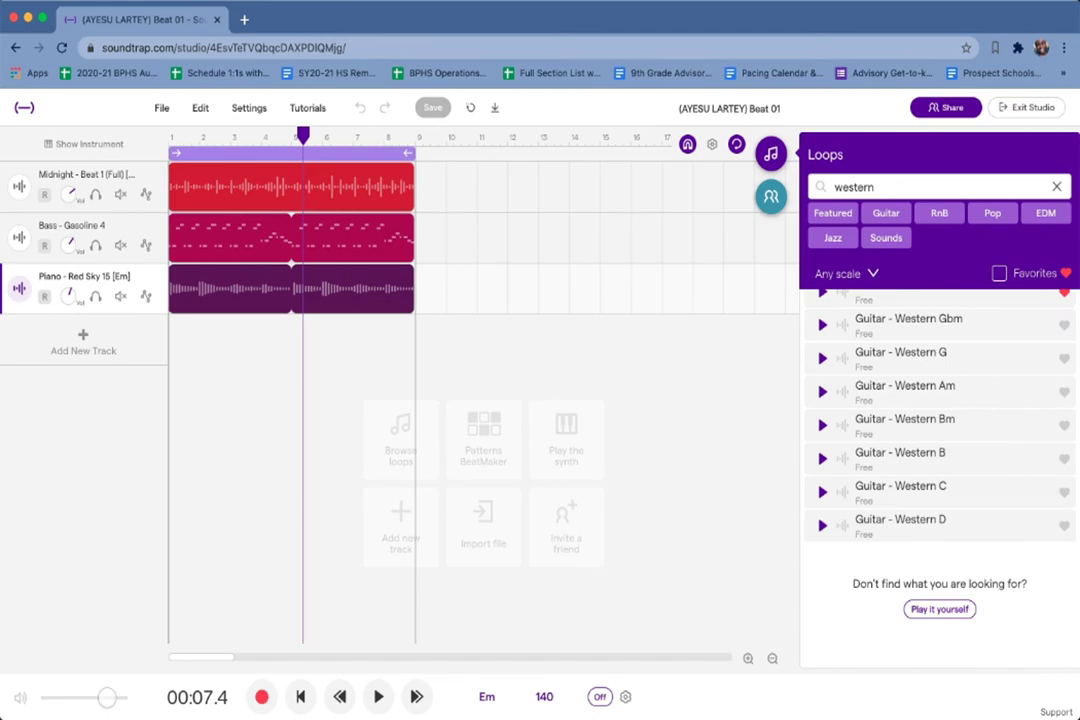
scroll(869, 455, up, 1)
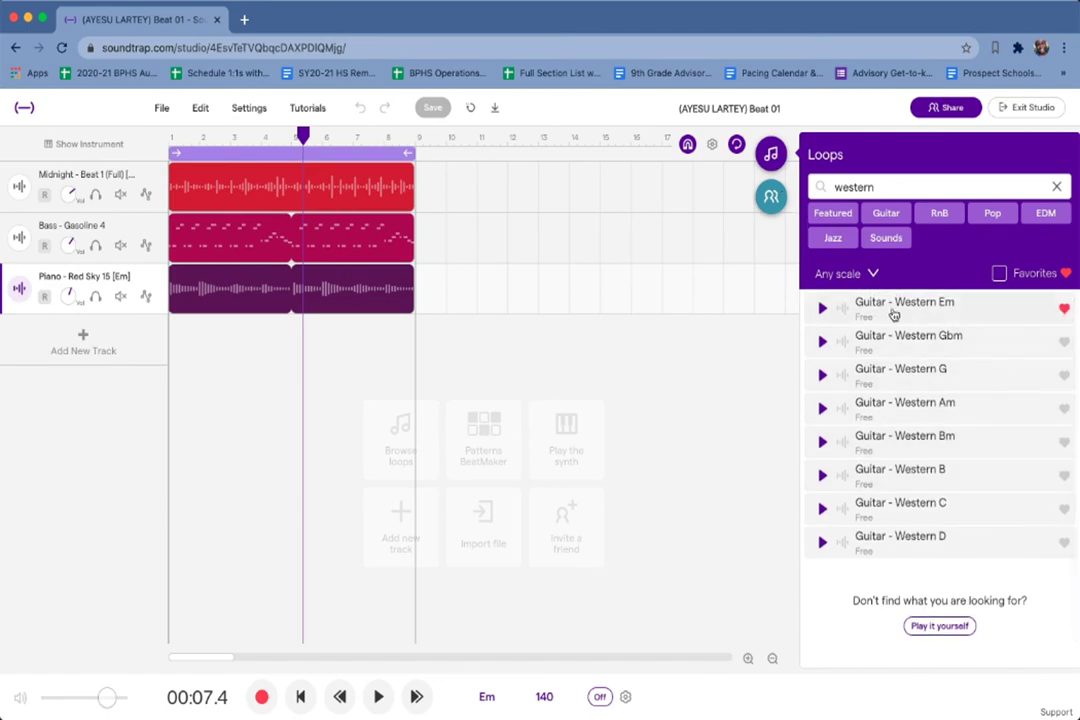
Preview Guitar - Western Em and add it as a fourth track below the piano.
click(821, 311)
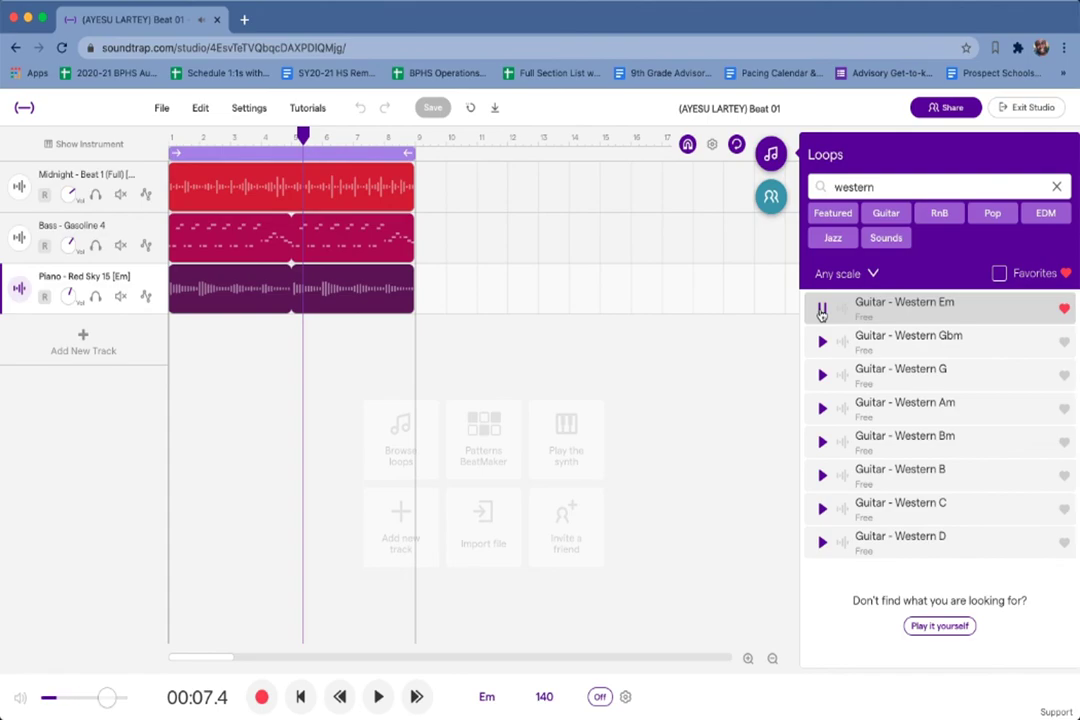
click(820, 311)
click(821, 311)
double_click(930, 309)
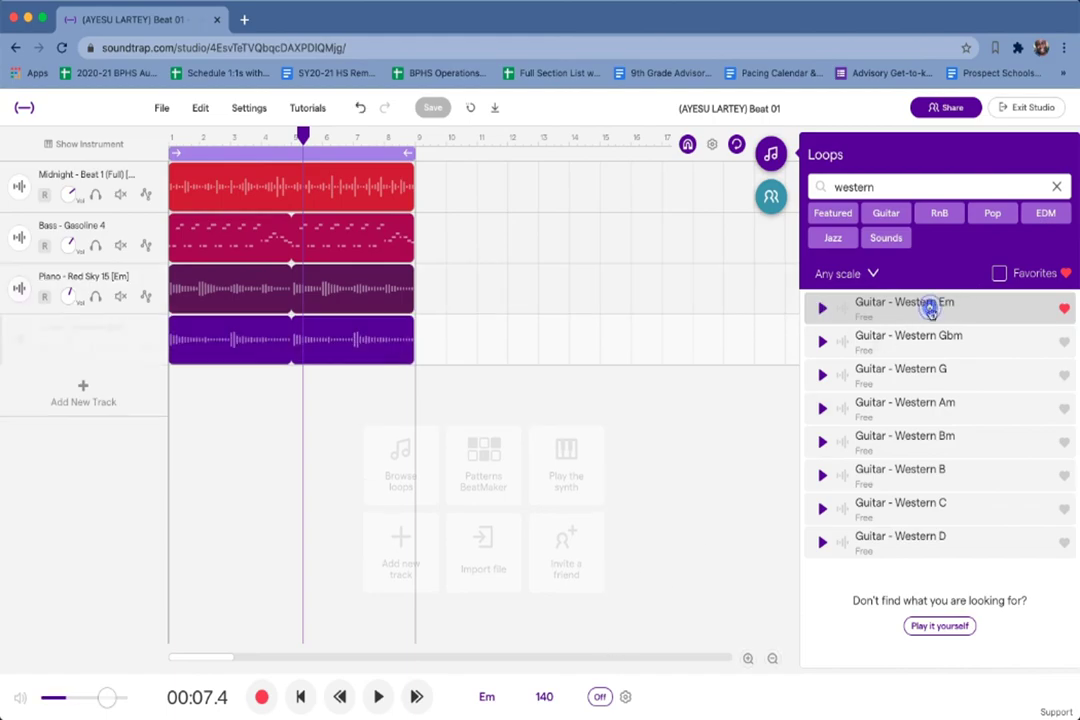
Play the four-track beat from bar 1, stop it, and save the project.
click(376, 697)
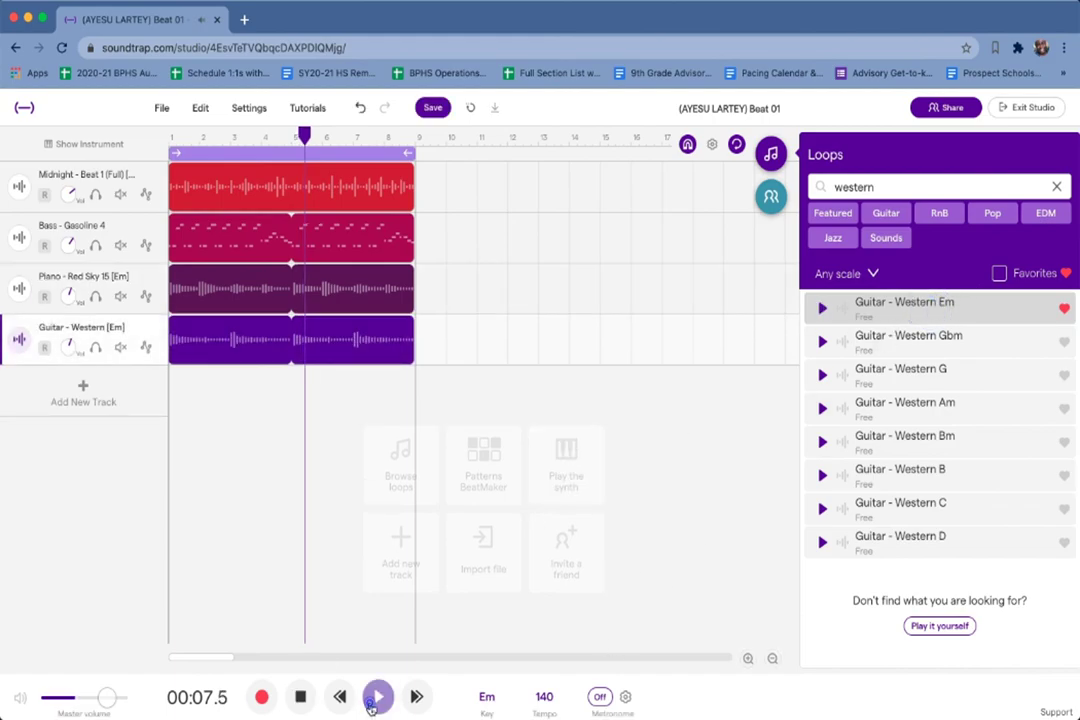
drag(326, 134, 154, 139)
click(378, 697)
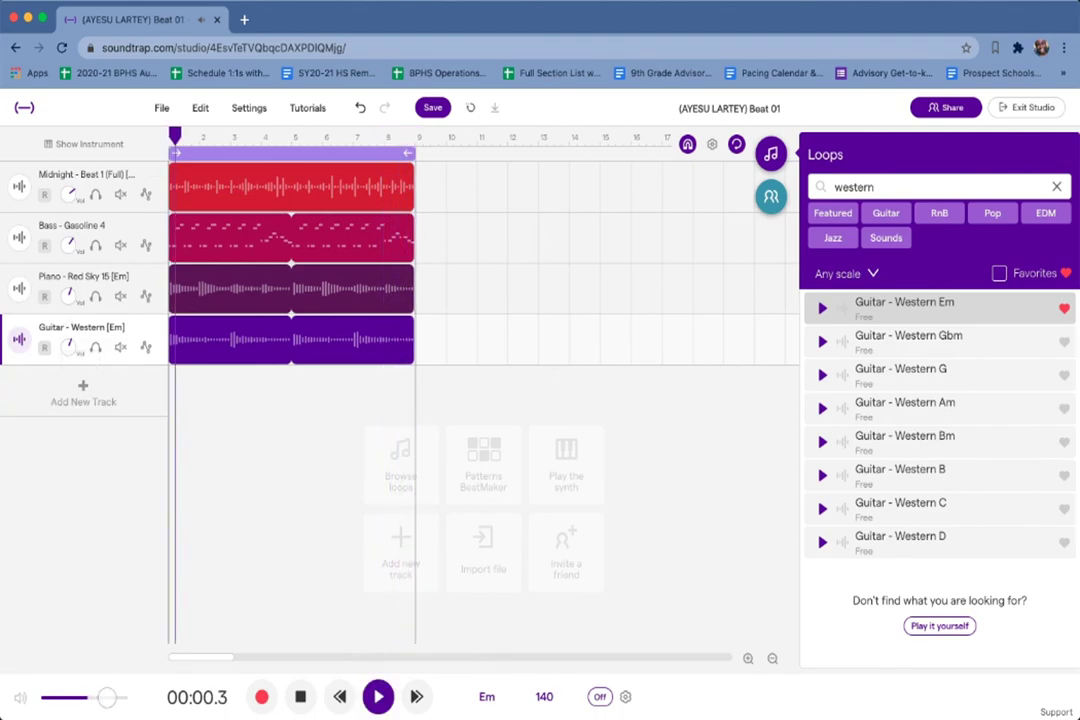
click(378, 697)
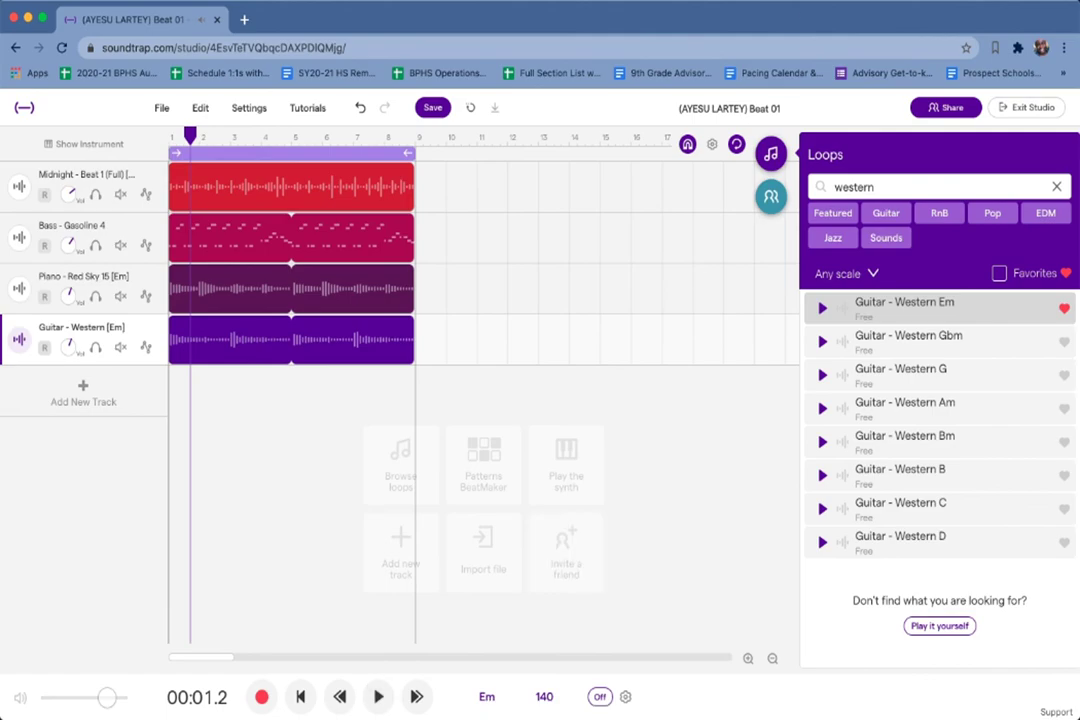
click(432, 110)
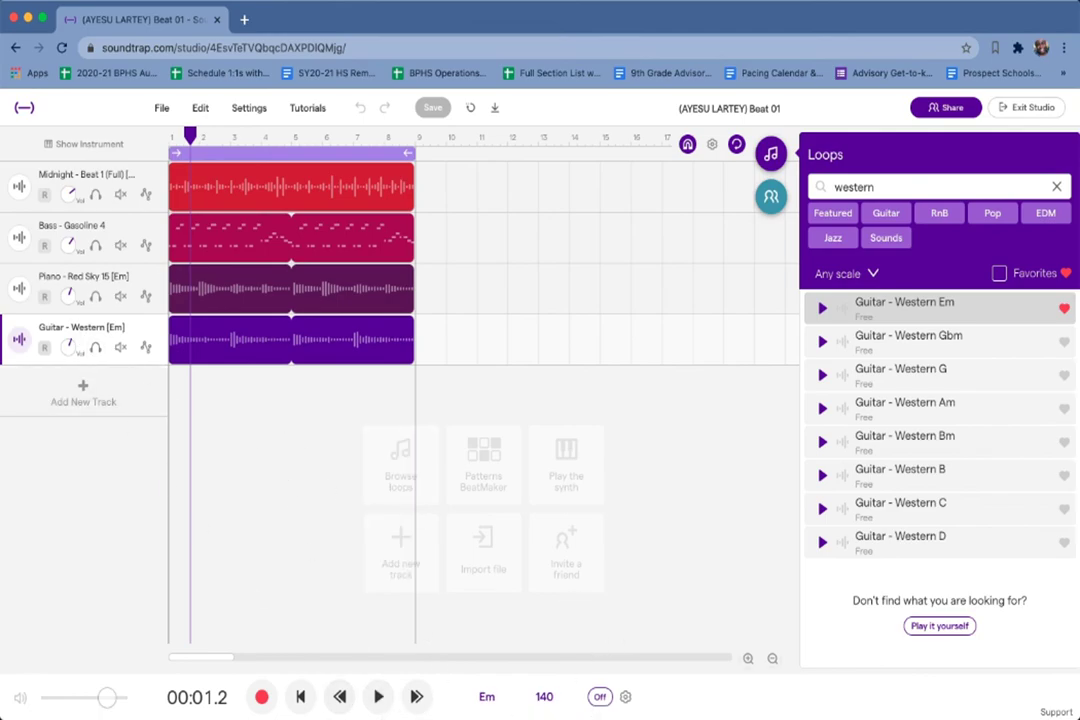
Play the project, soloing Guitar - Western with Bass, the Midnight beat, and Piano in turn.
click(380, 697)
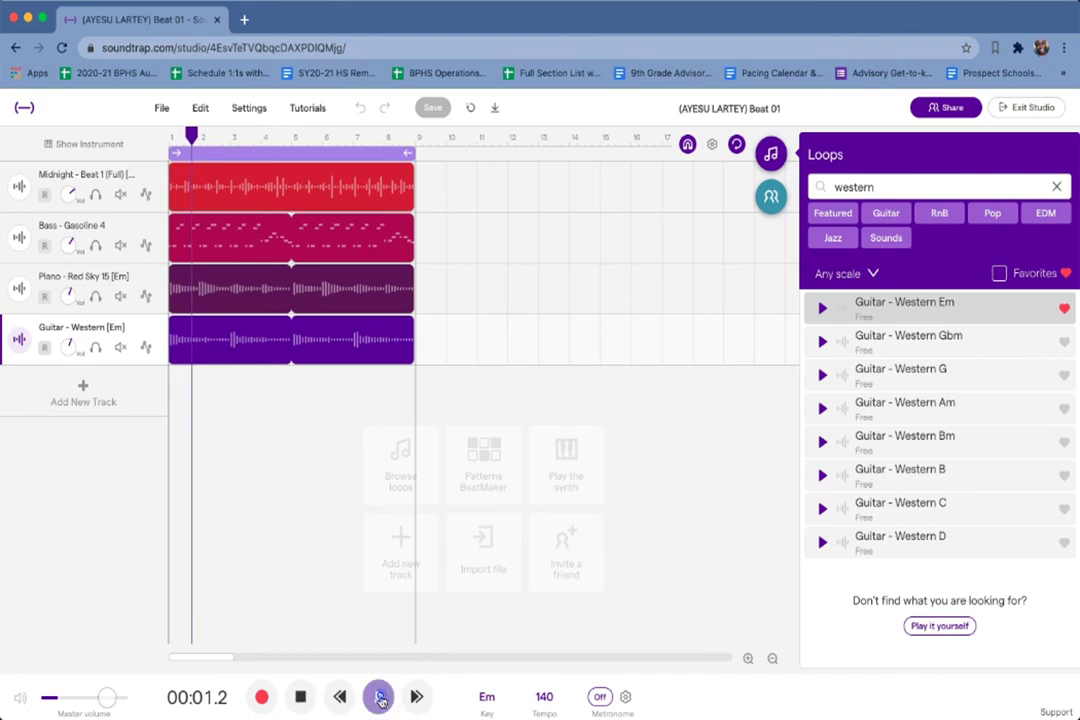
click(94, 347)
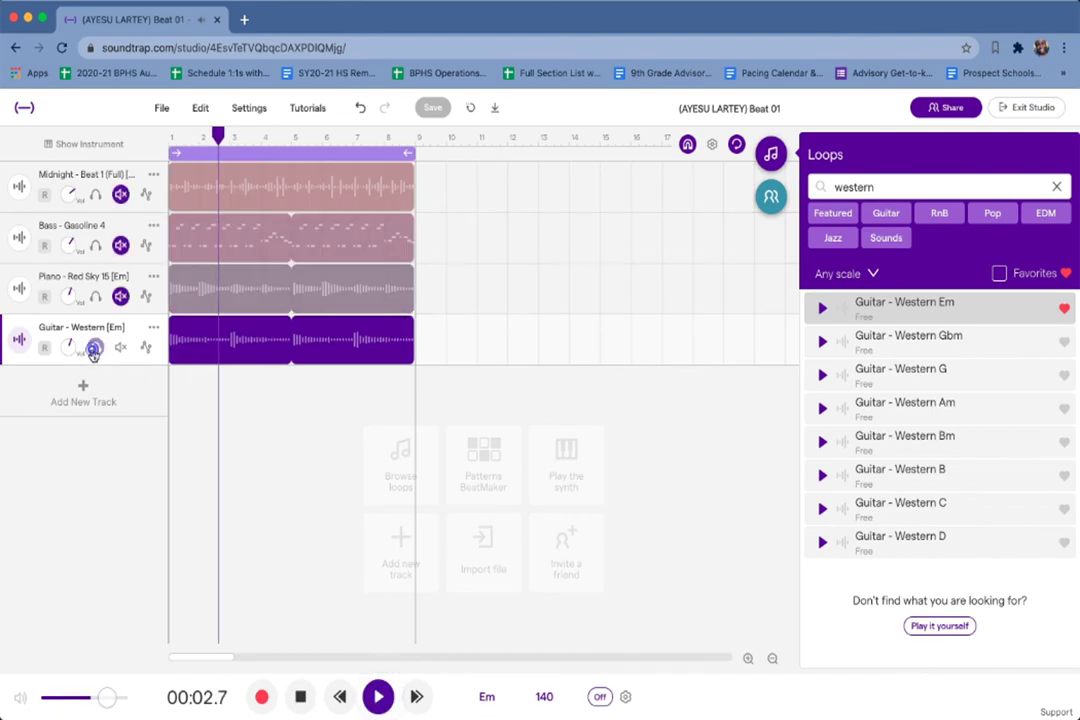
click(94, 246)
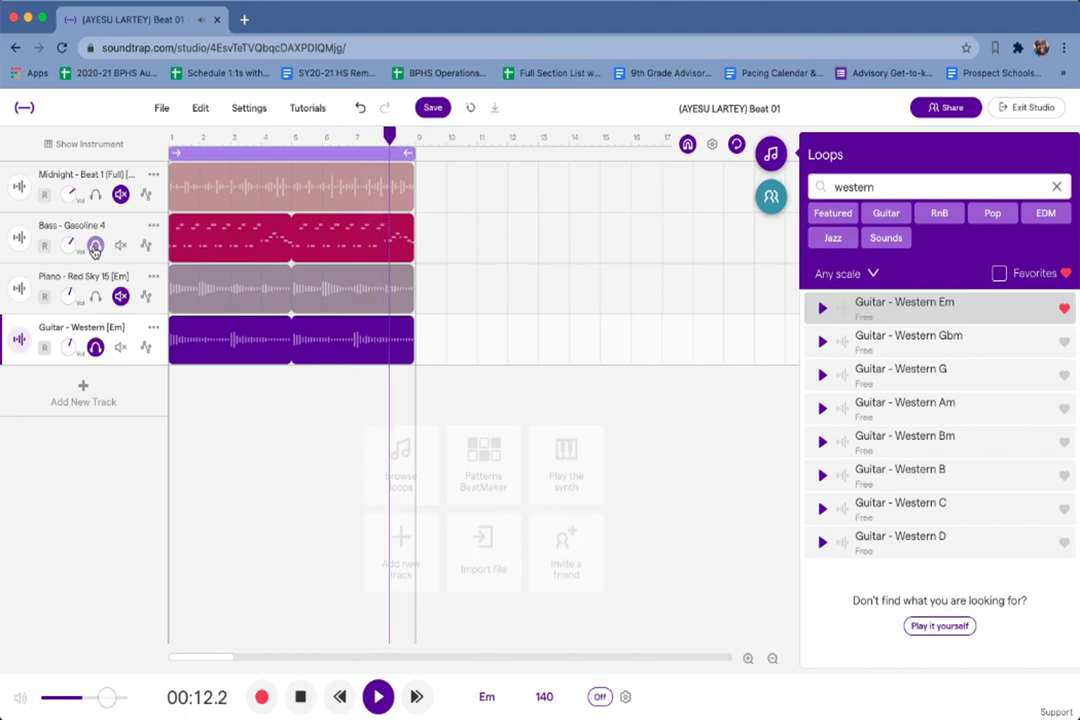
click(95, 247)
click(95, 195)
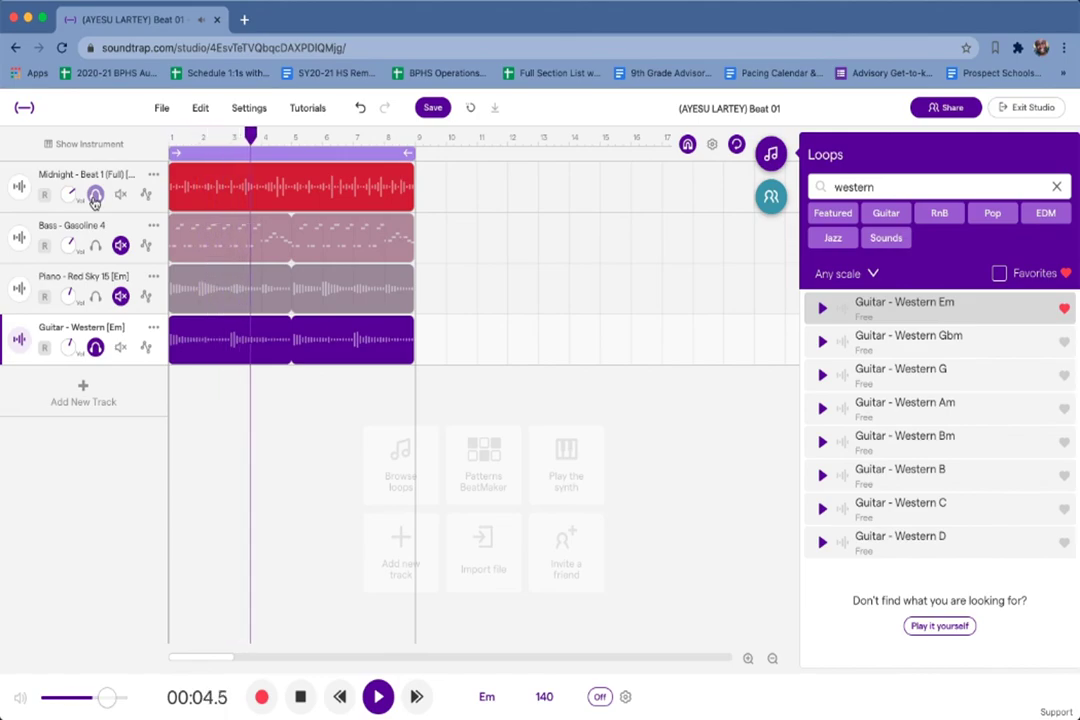
click(95, 195)
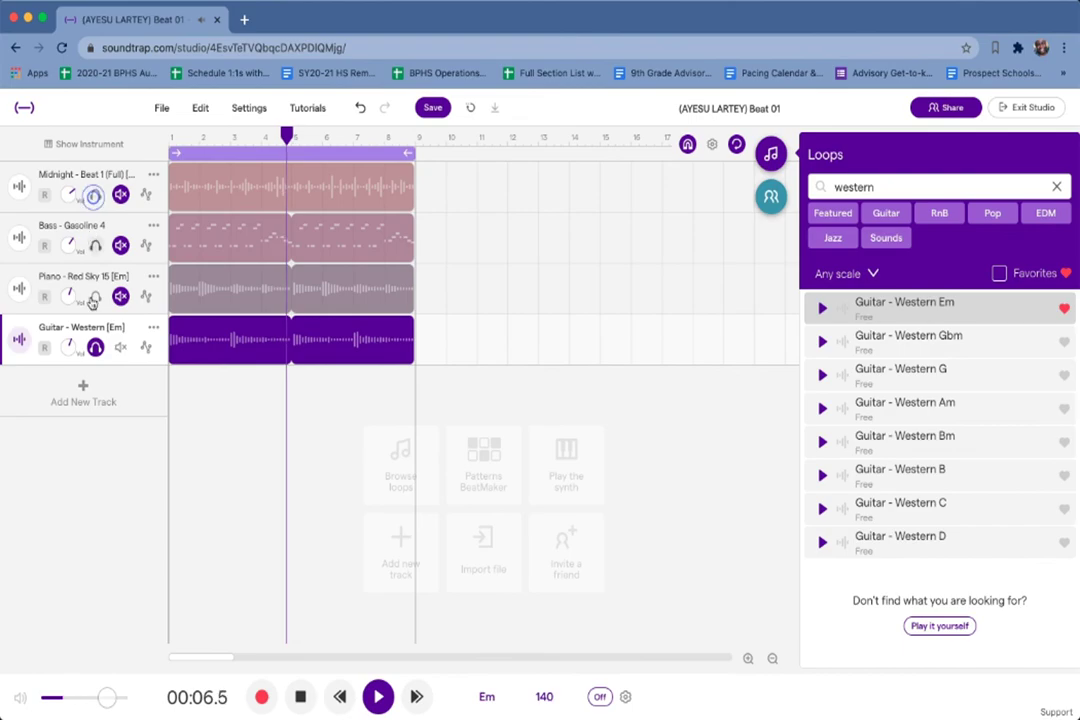
click(95, 298)
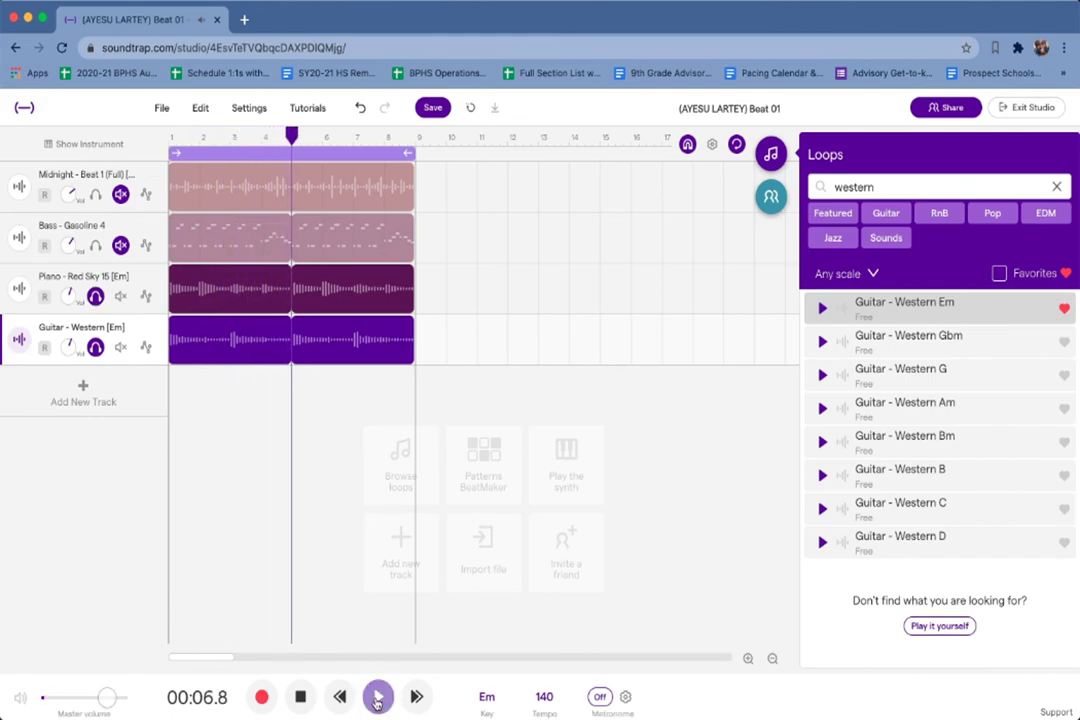
click(95, 347)
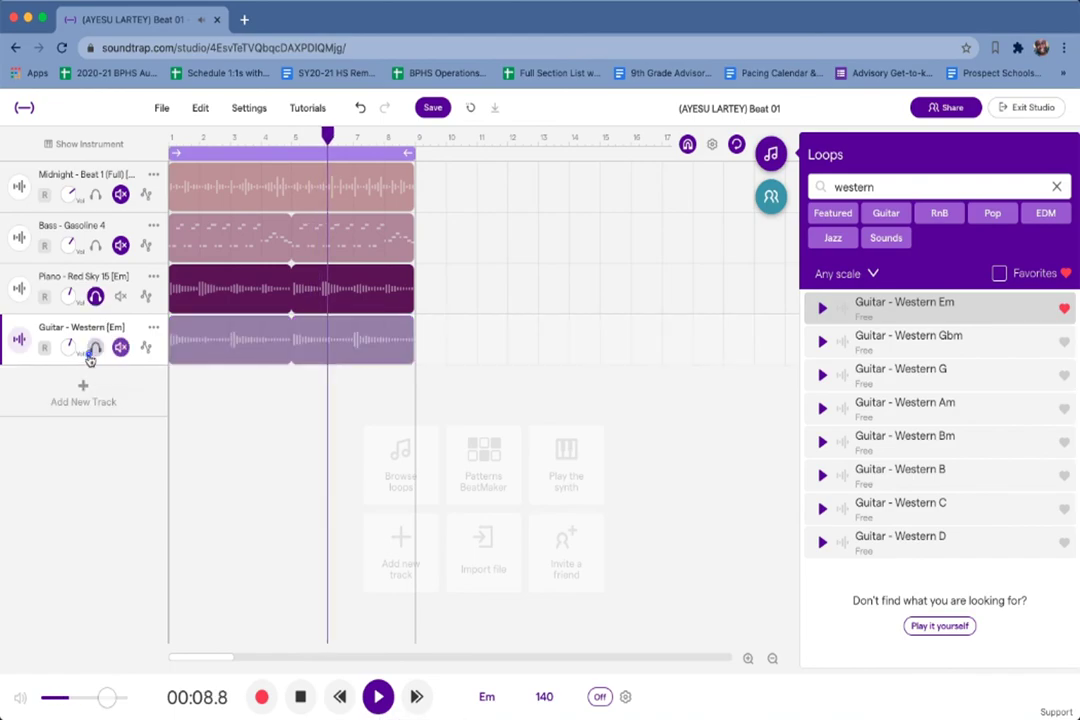
click(95, 298)
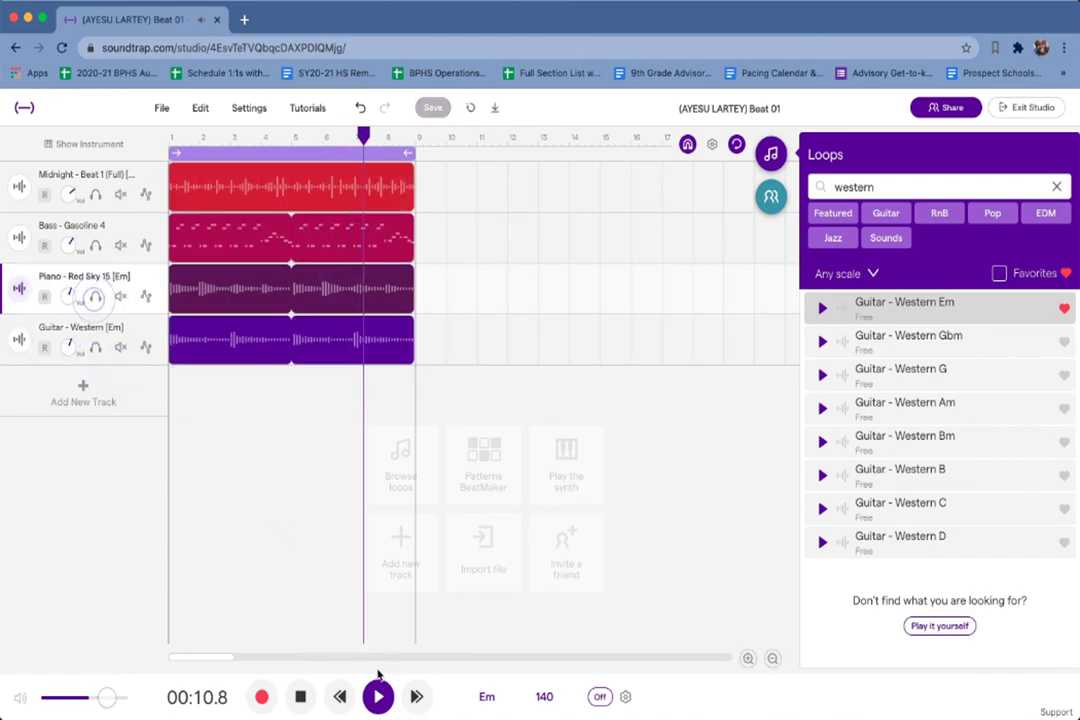
Solo Piano - Red Sky 15 with Bass - Gasoline 4, then stop and un-solo both.
click(95, 297)
click(95, 245)
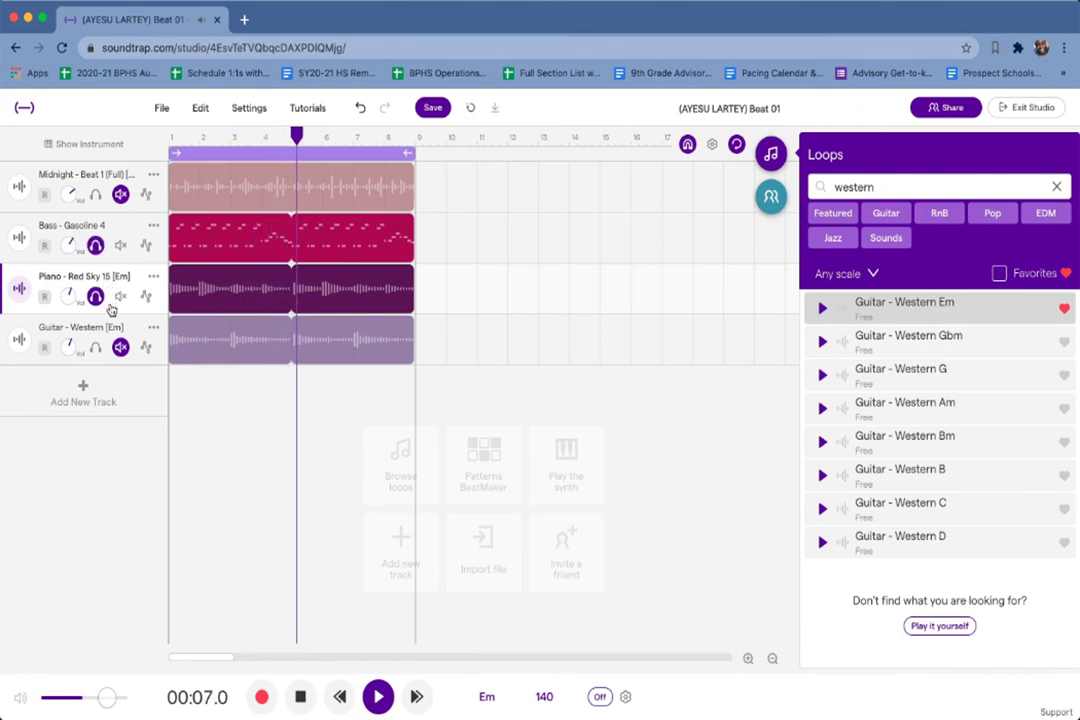
click(378, 697)
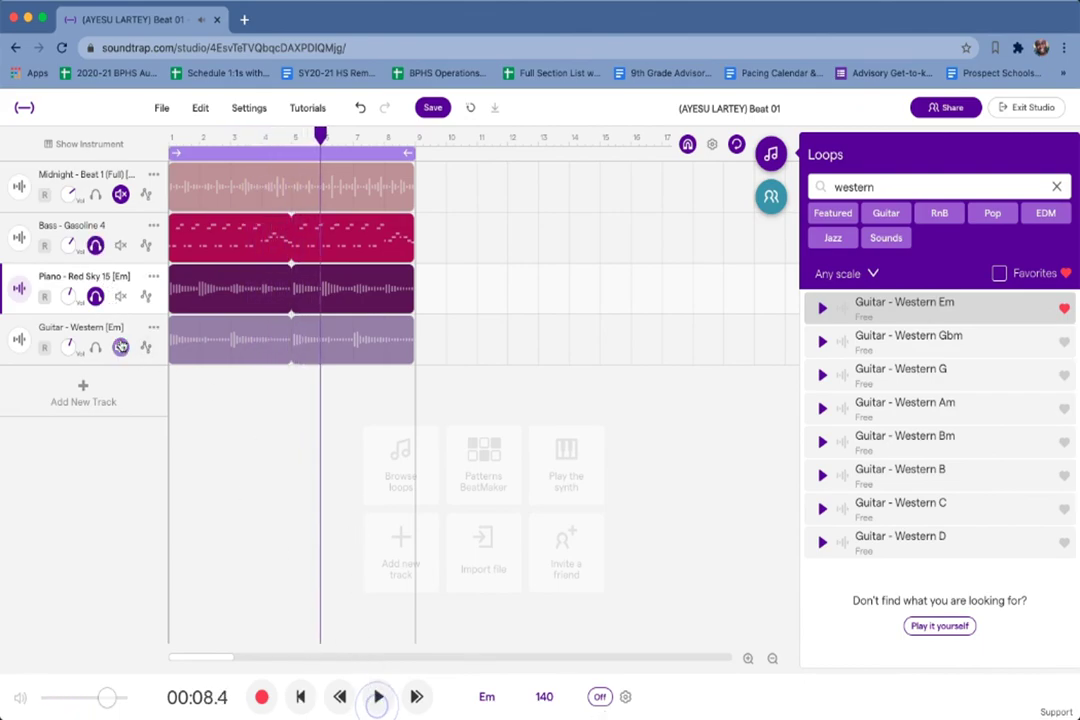
click(96, 246)
click(96, 296)
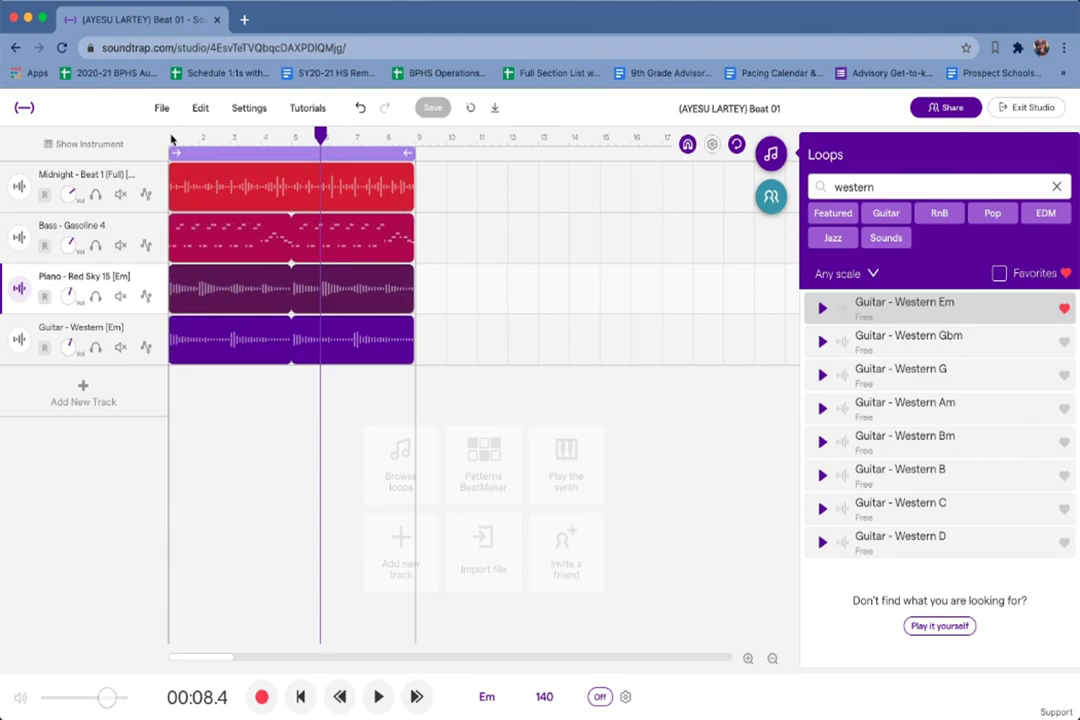
Preview Guitar - Western Am and add it as a fifth track under Guitar - Western Em.
click(355, 338)
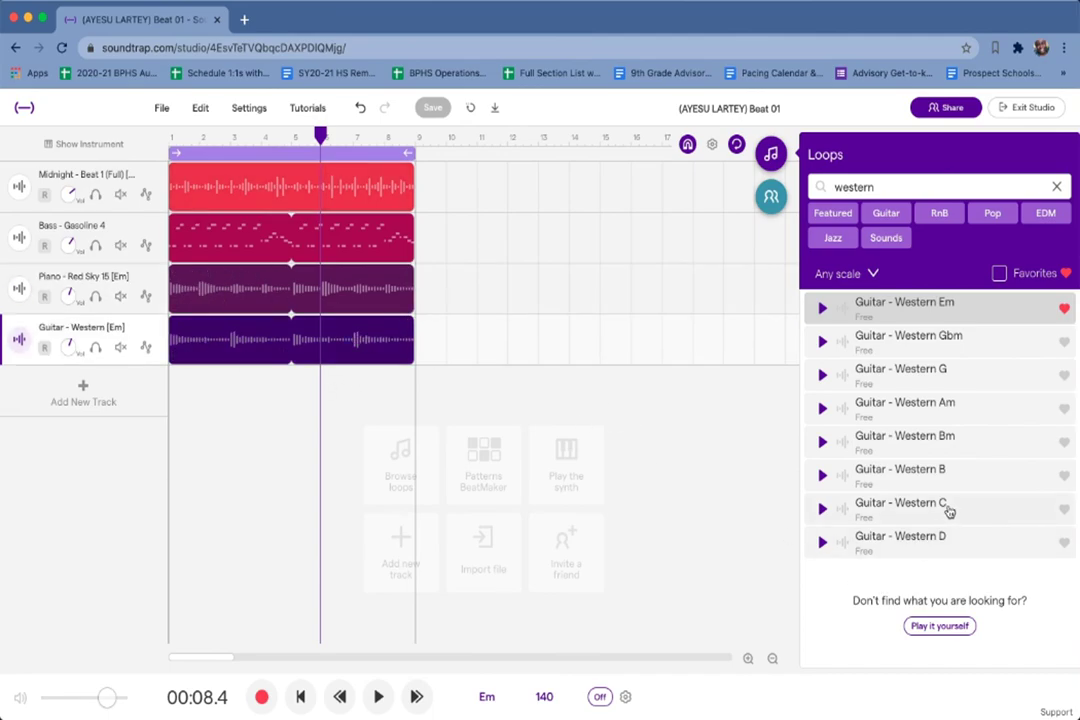
click(909, 410)
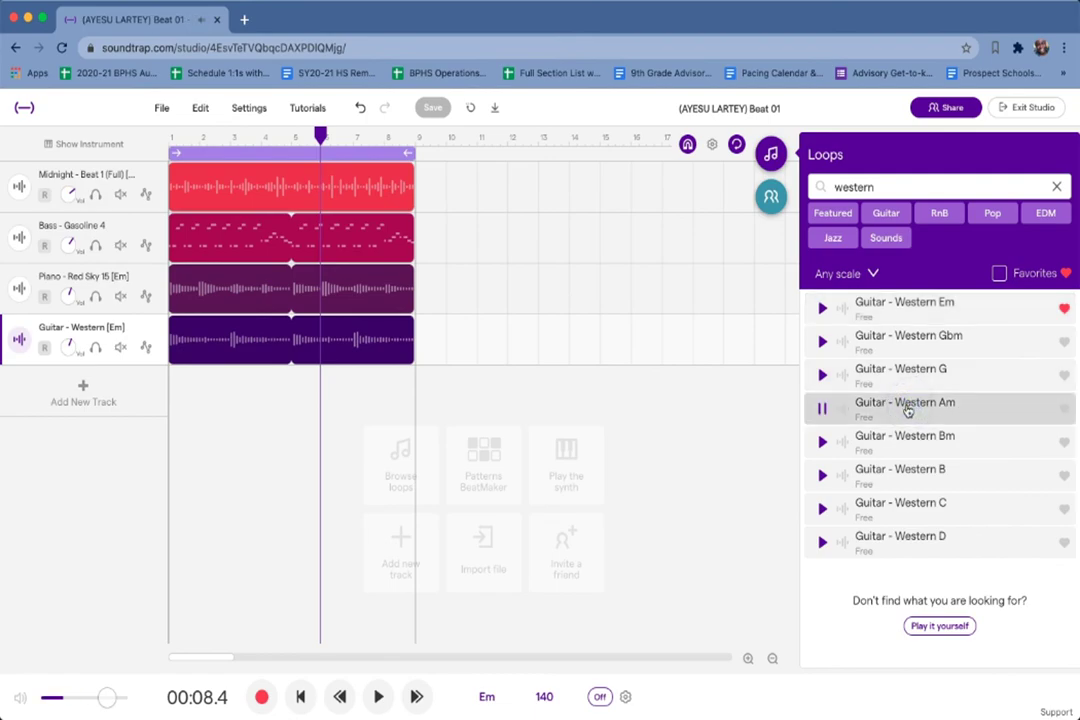
double_click(907, 410)
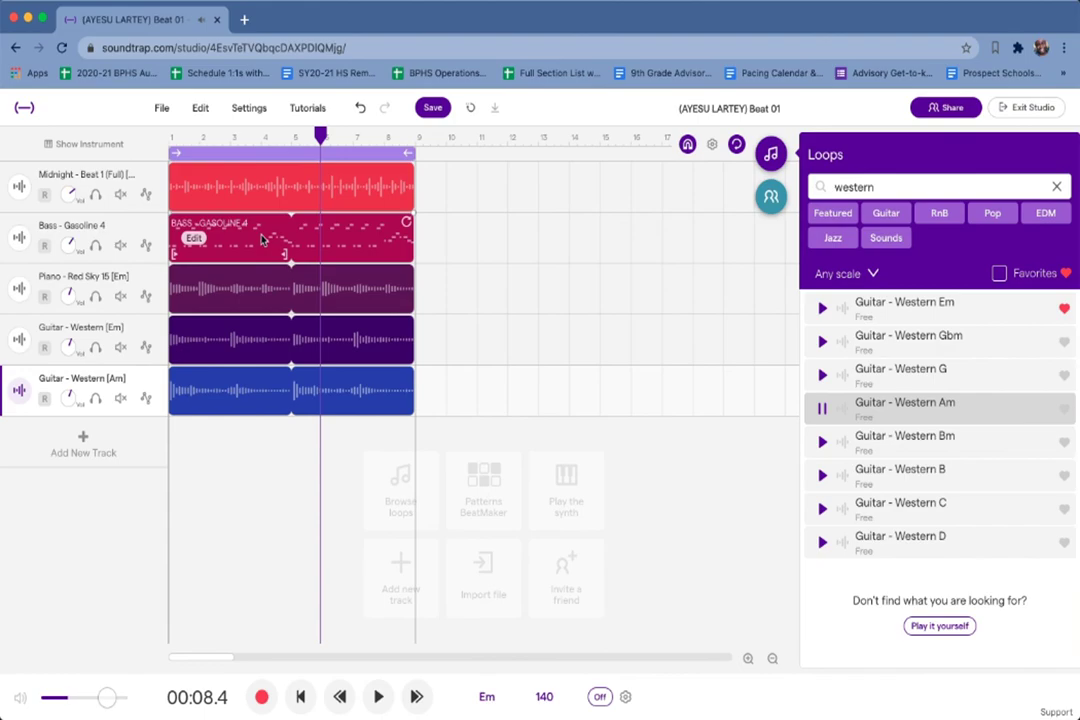
Play the beat, then solo both Western guitars plus Piano to compare them, and select the Am clip.
click(377, 696)
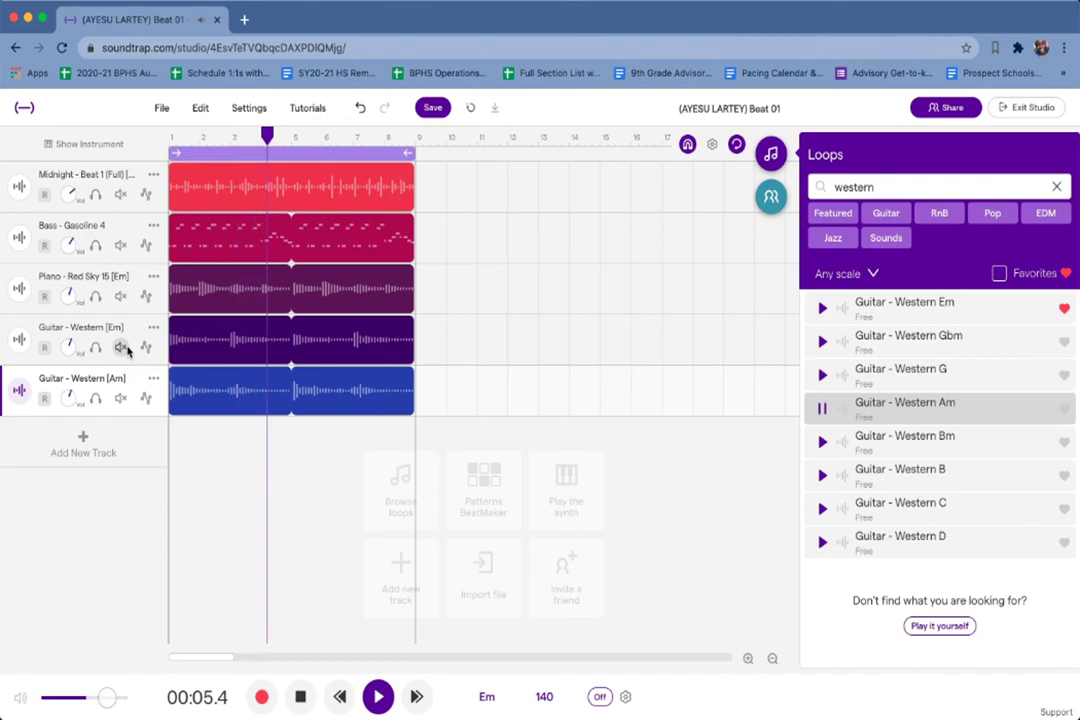
click(370, 698)
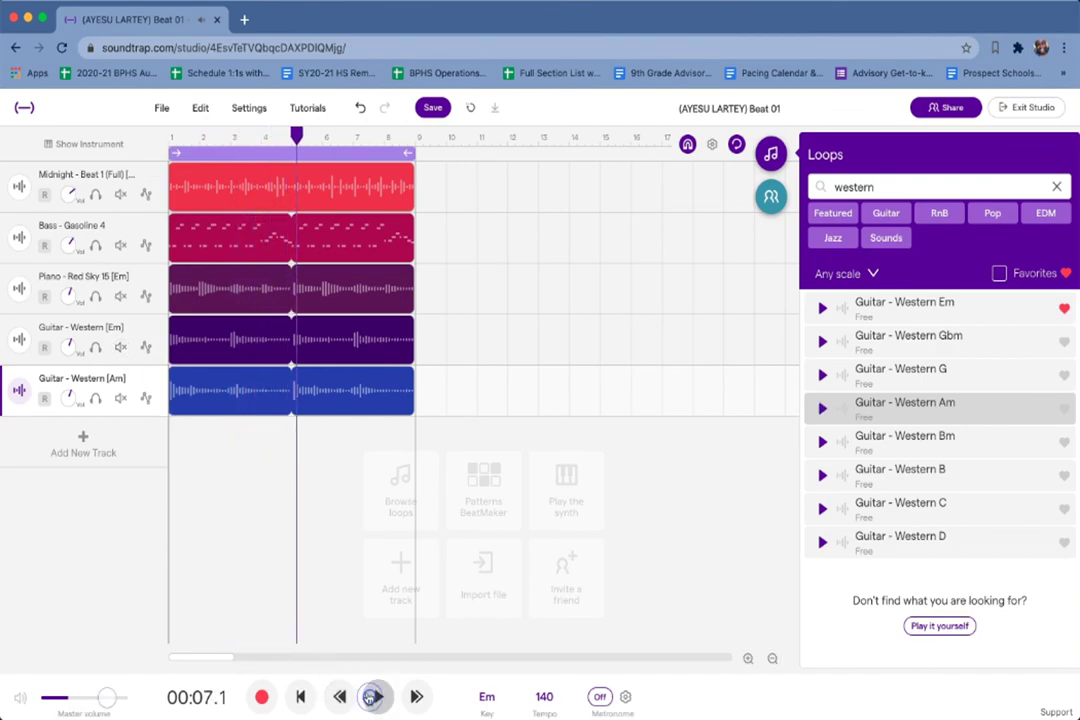
click(94, 347)
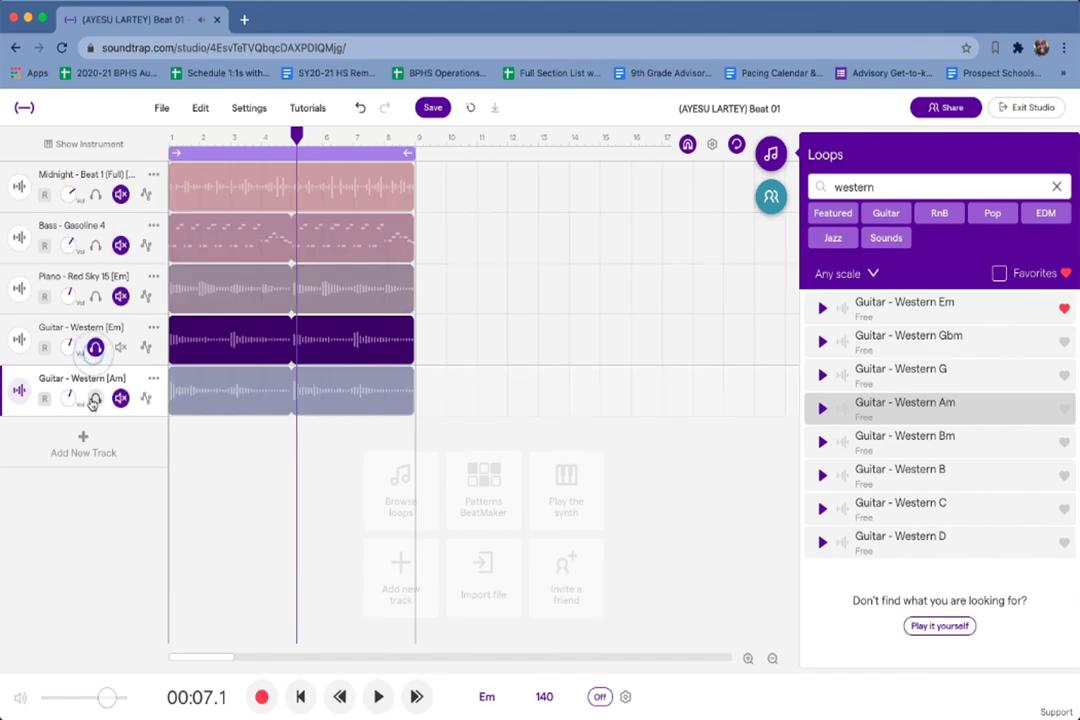
click(94, 398)
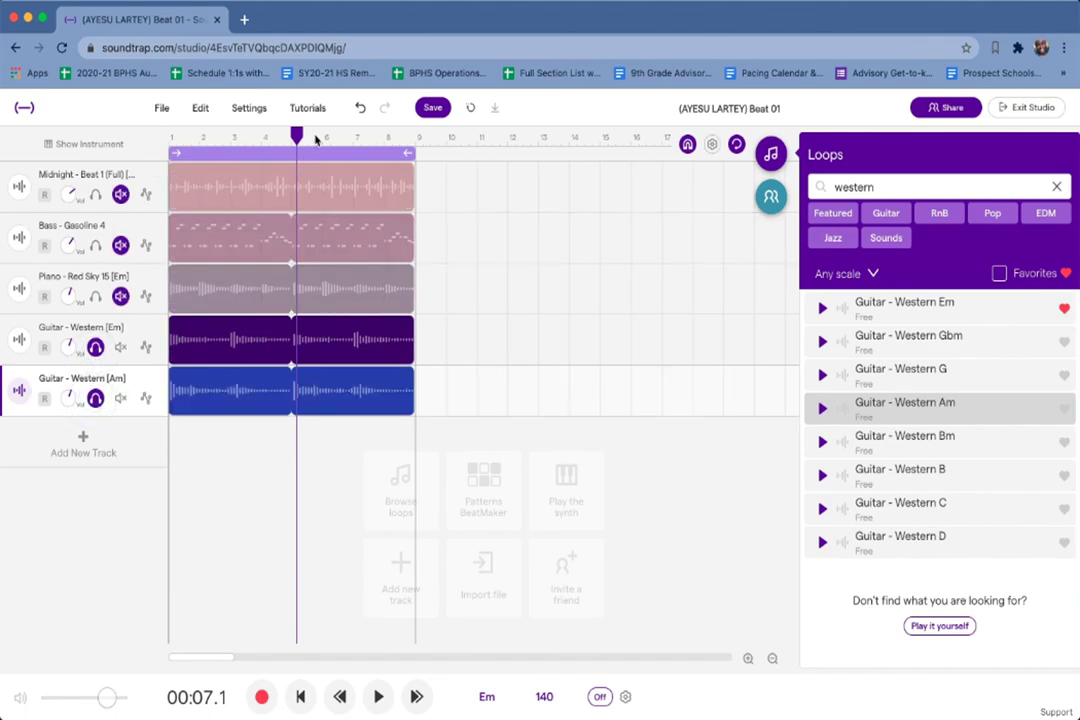
key(space)
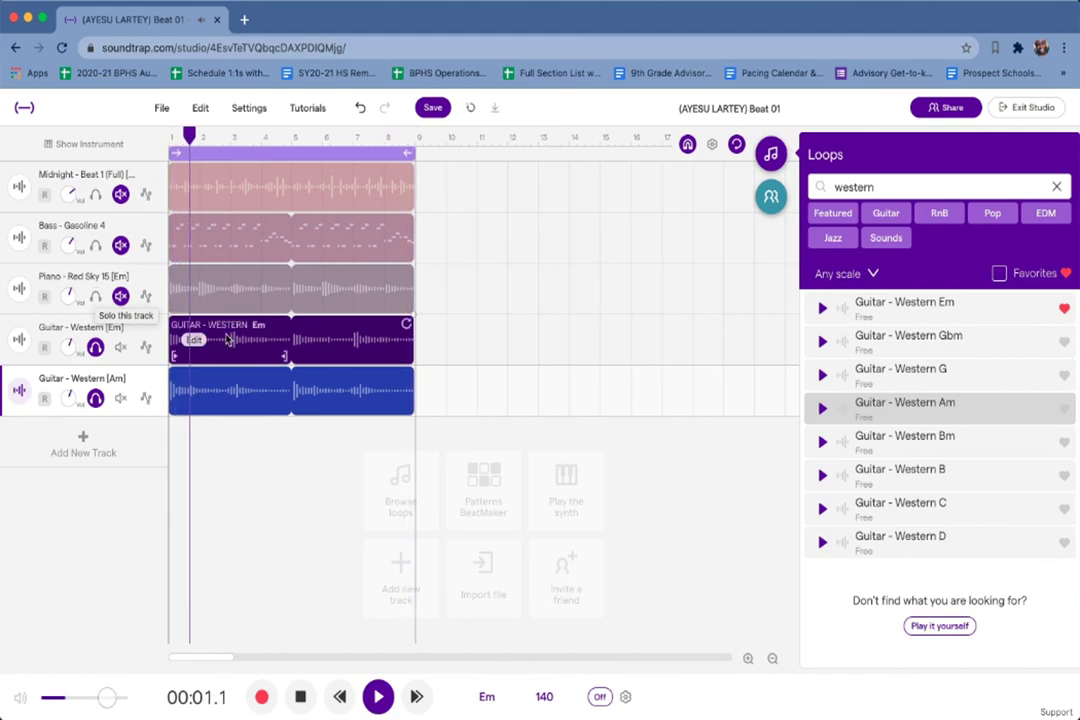
click(94, 298)
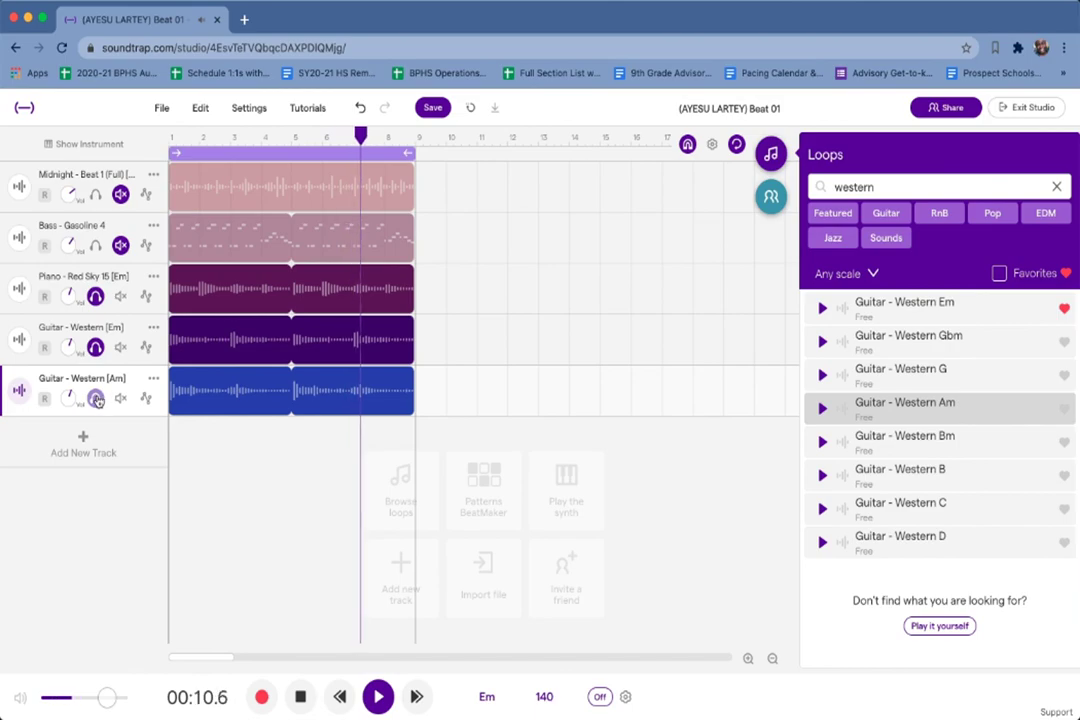
key(space)
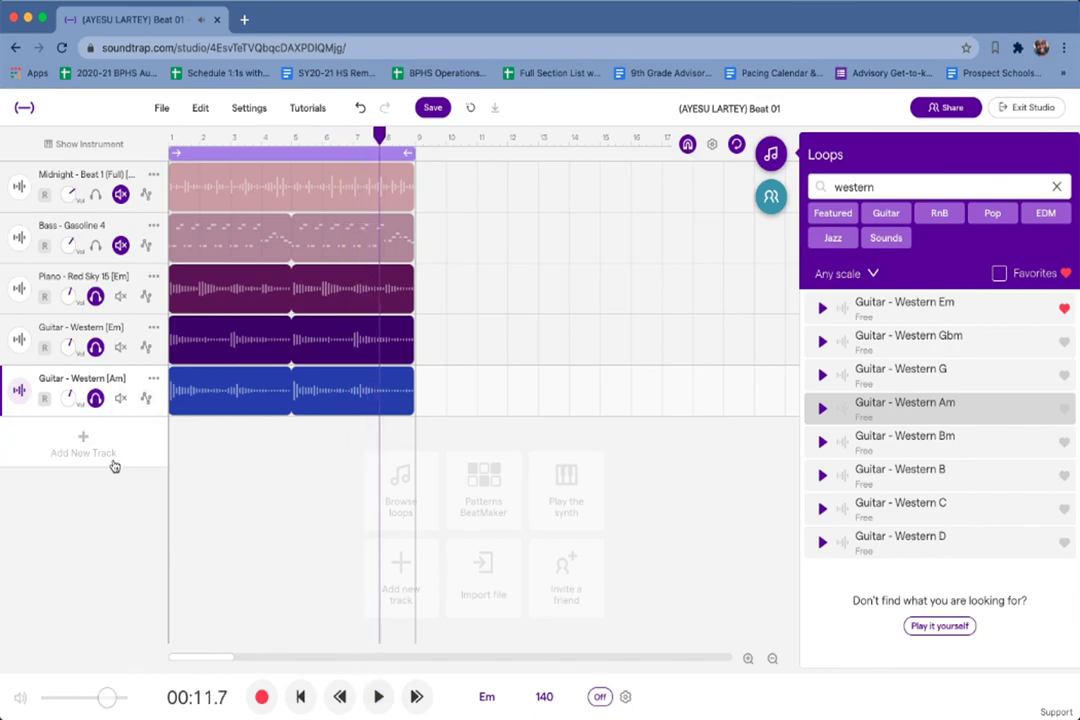
click(362, 397)
Delete the Guitar - Western Am clip and its emptied track.
key(BackSpace)
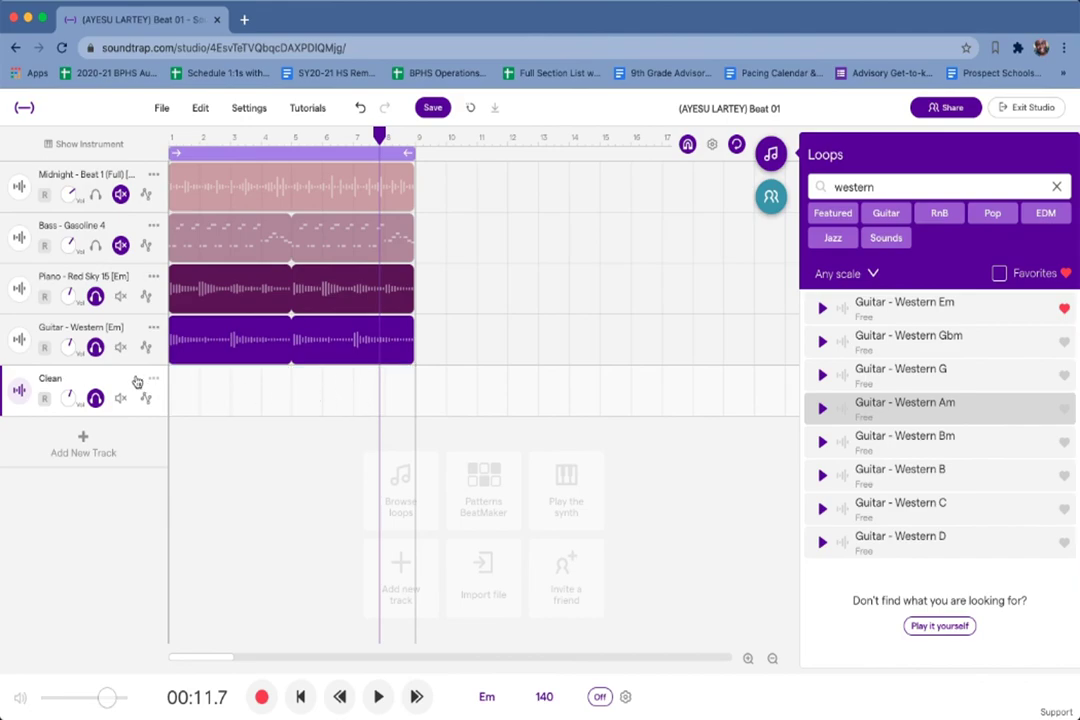
click(153, 379)
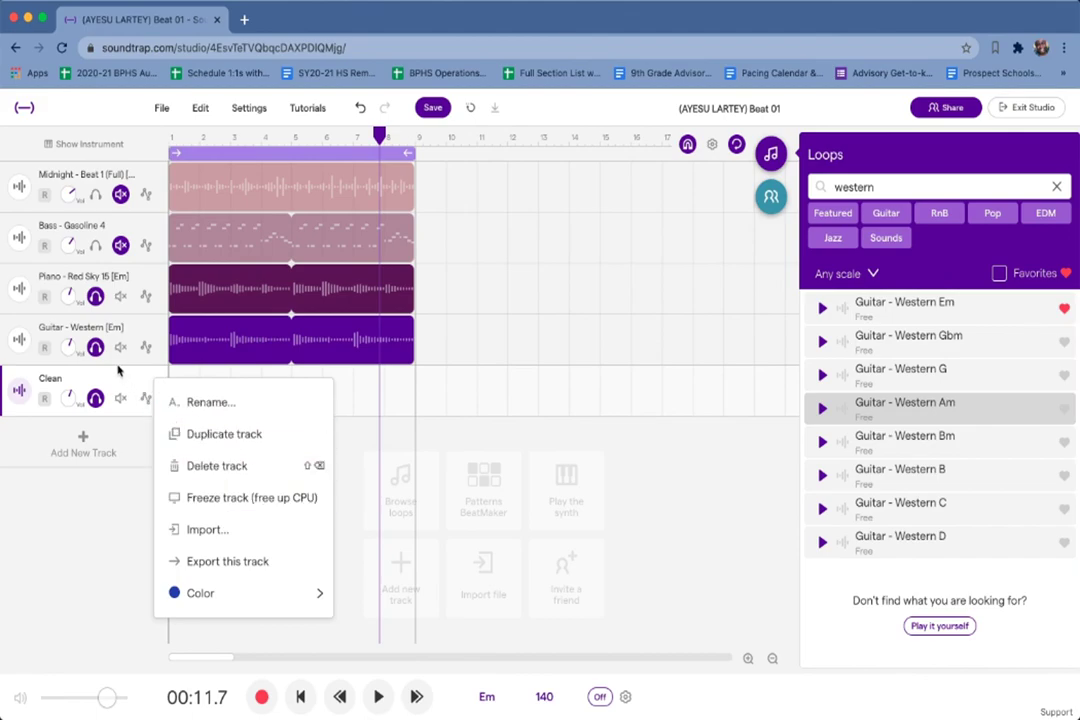
click(152, 381)
click(151, 383)
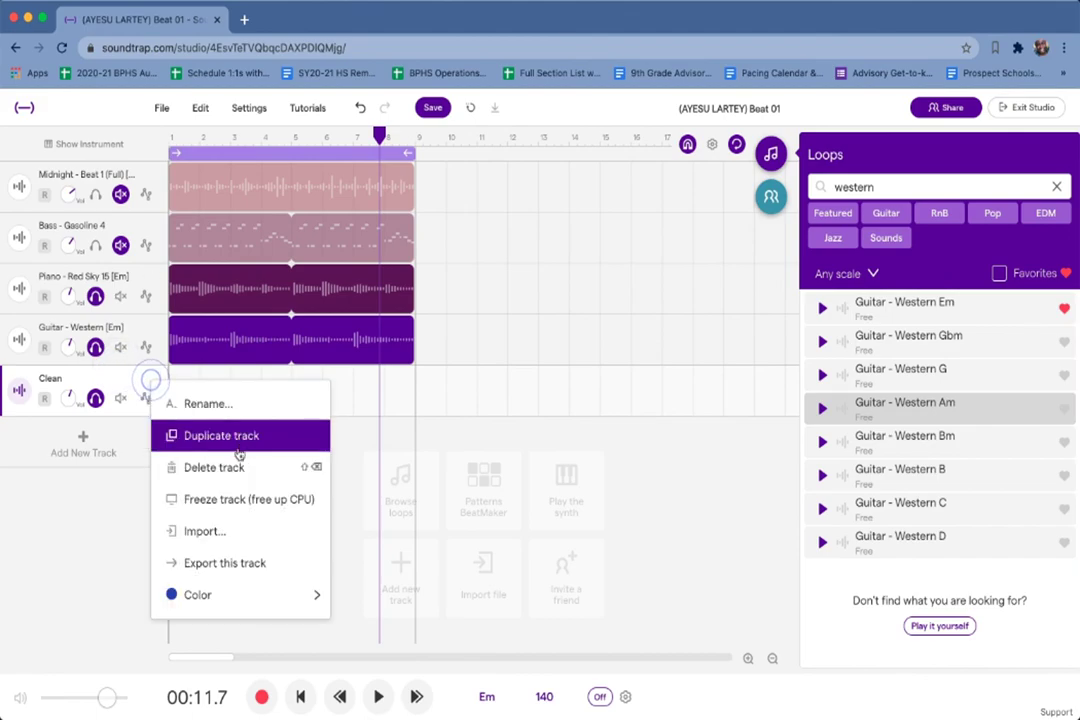
click(207, 469)
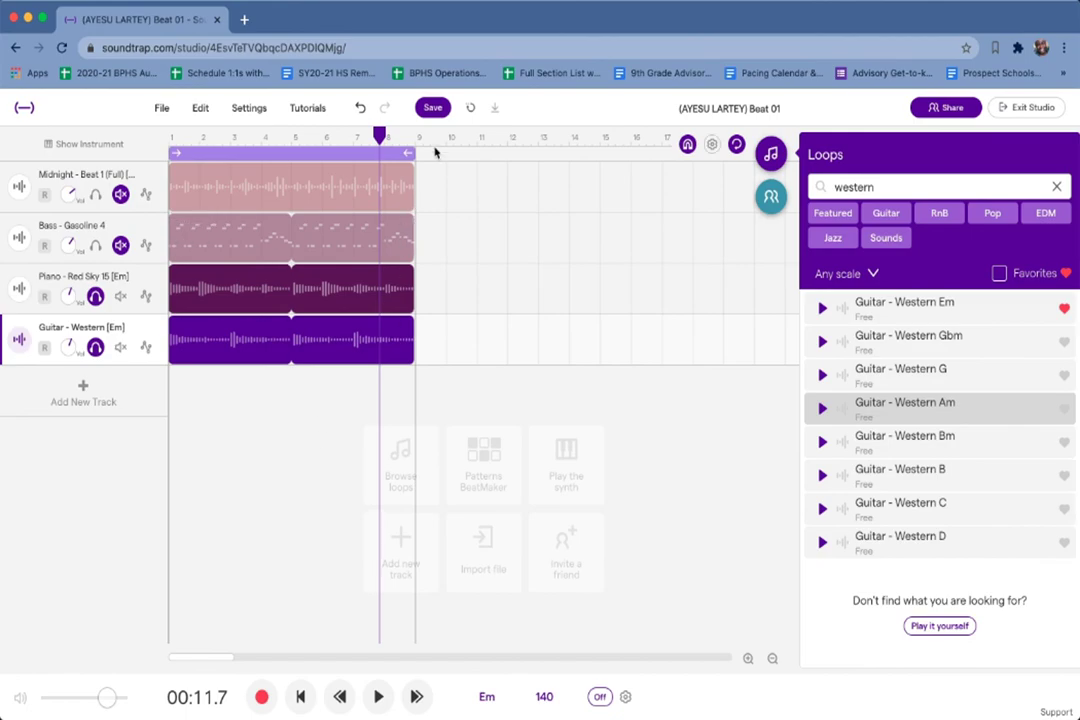
Un-solo the Piano and Guitar - Western tracks and save the project.
click(96, 298)
click(95, 347)
click(432, 107)
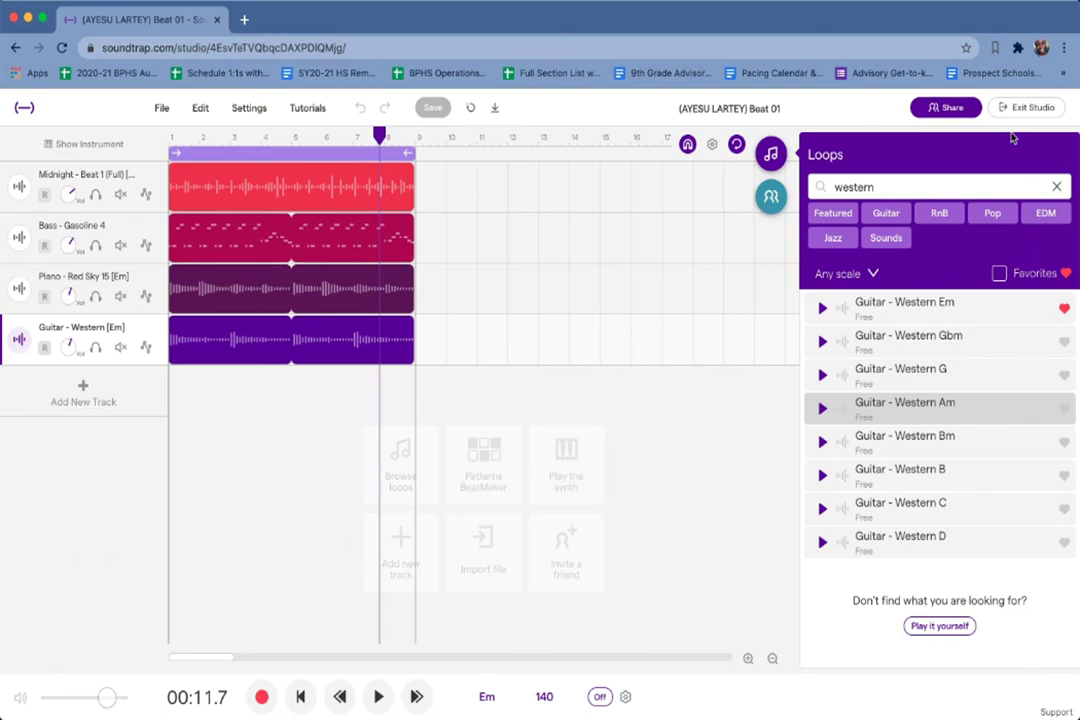
Search the loops for 'red' and add Red - Guitar Loop 6 as a new track.
click(1057, 183)
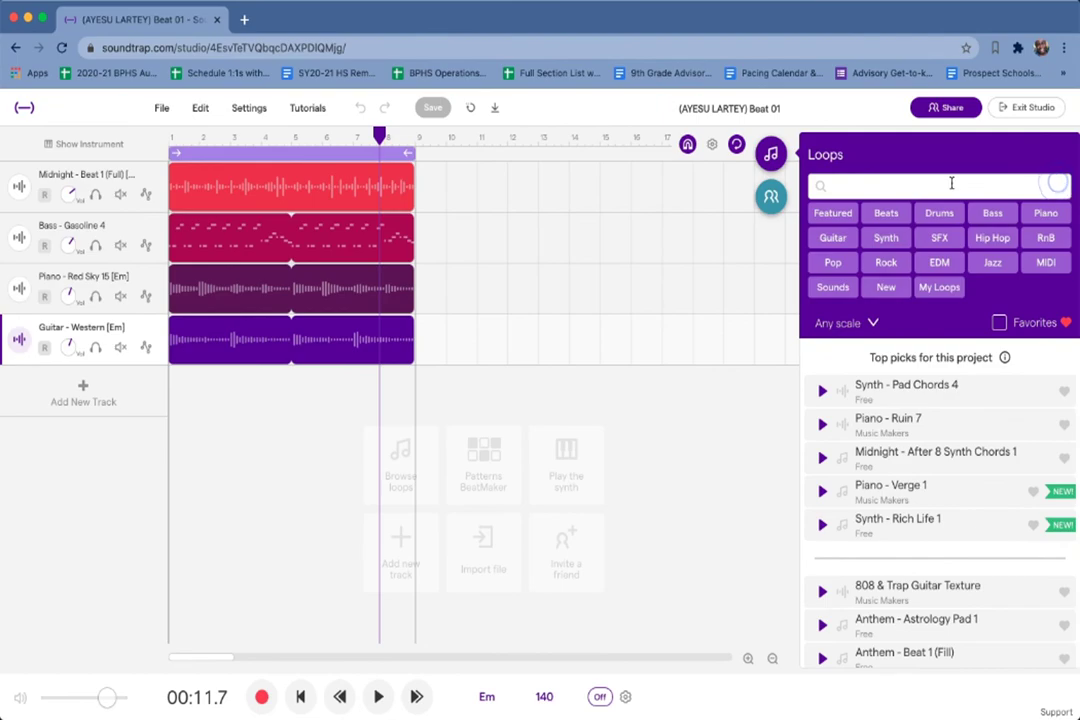
click(942, 187)
text(red guitar loop 6)
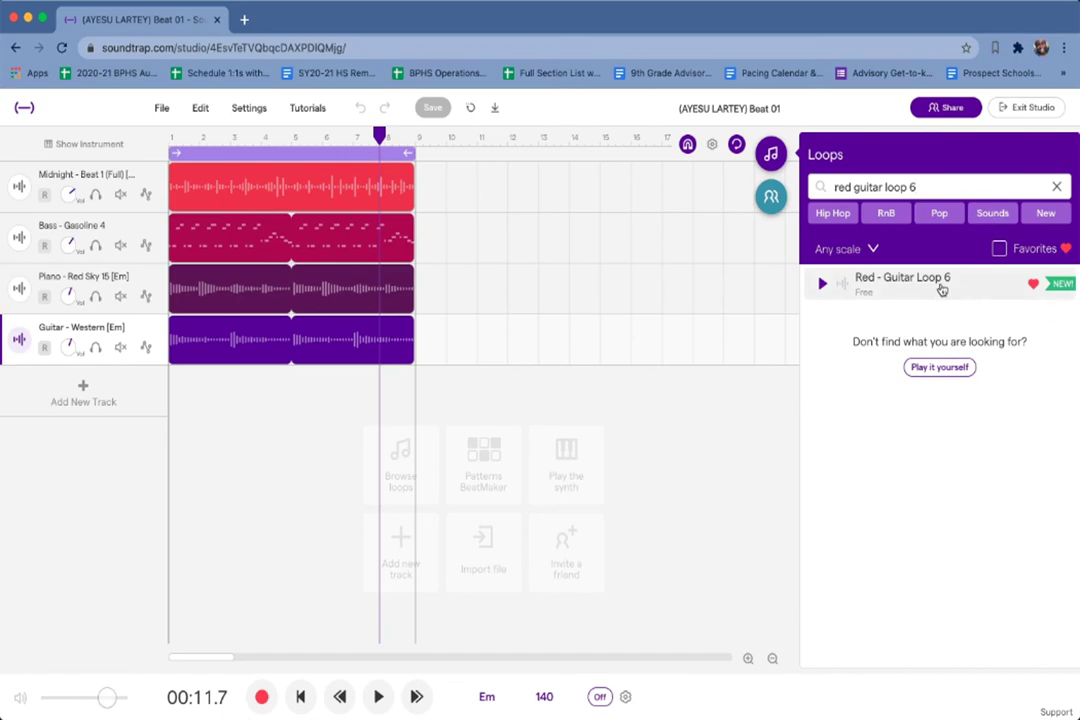
double_click(941, 285)
Preview the Red - Guitar Loop 6 loop, then play the whole project and stop.
click(822, 285)
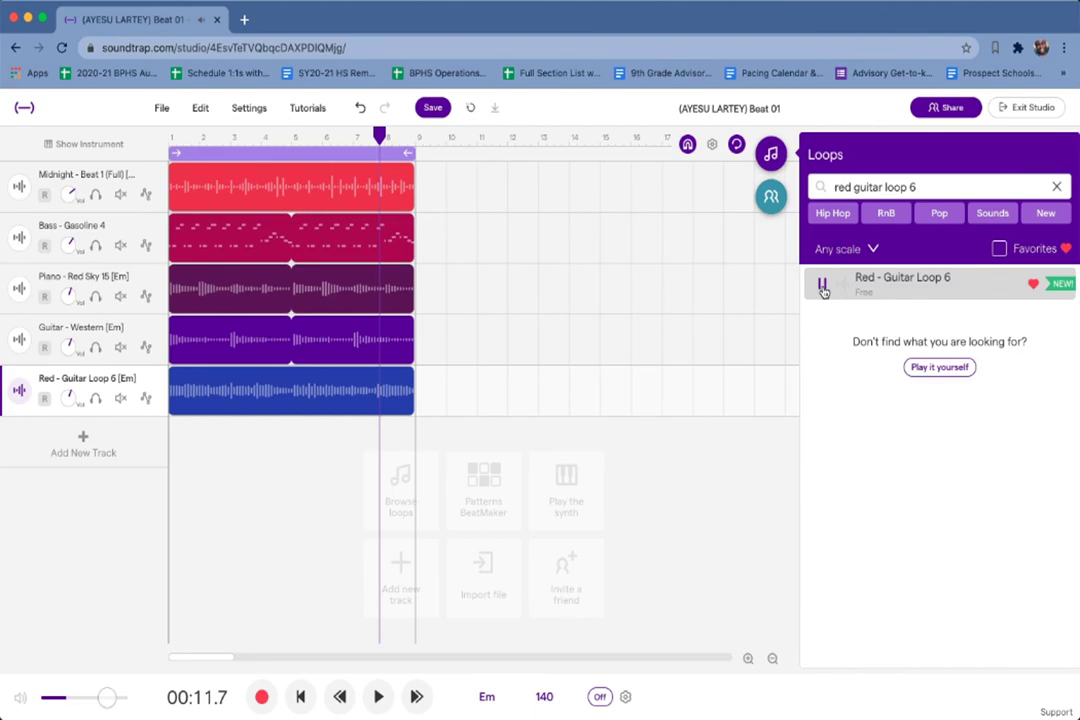
click(822, 287)
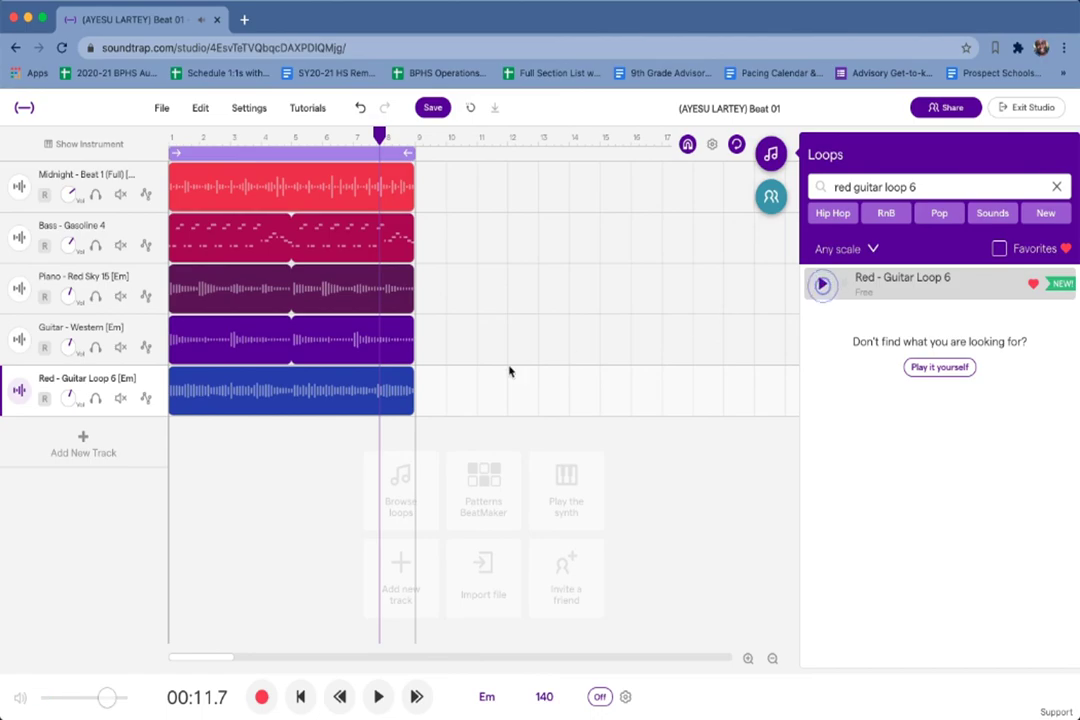
click(380, 697)
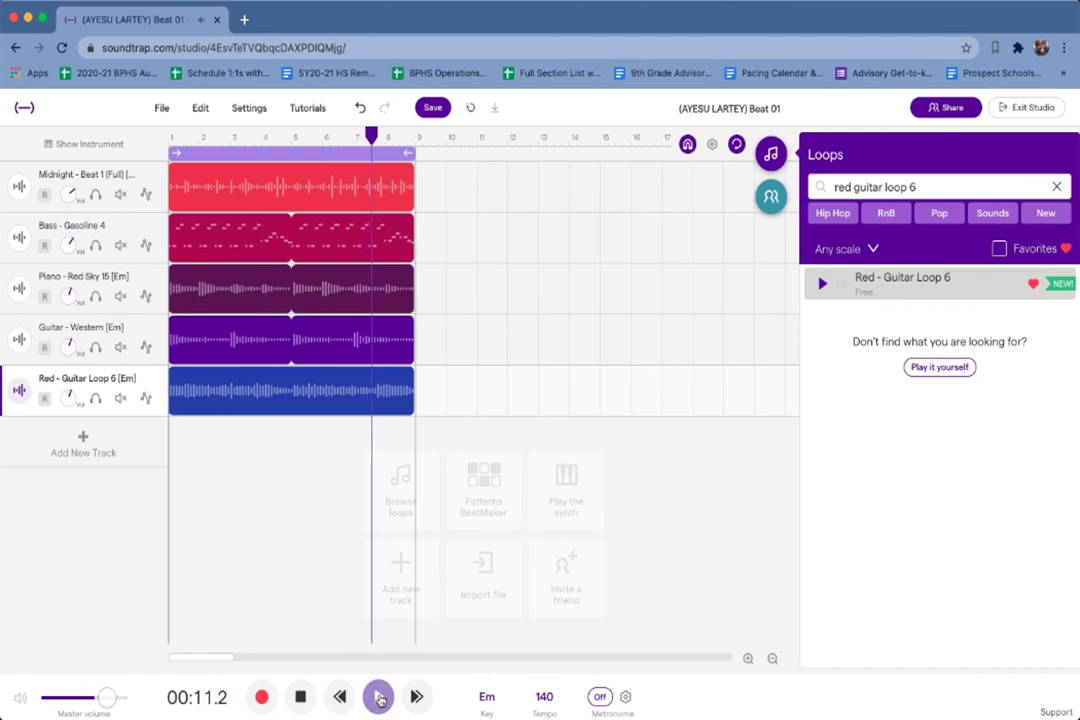
click(303, 699)
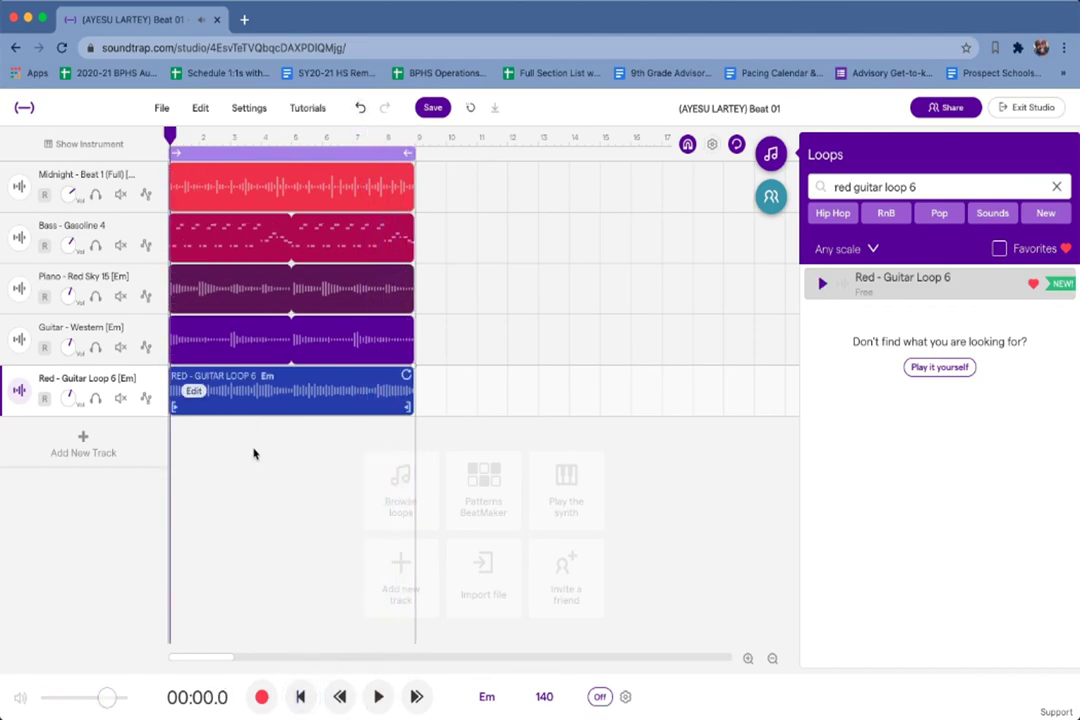